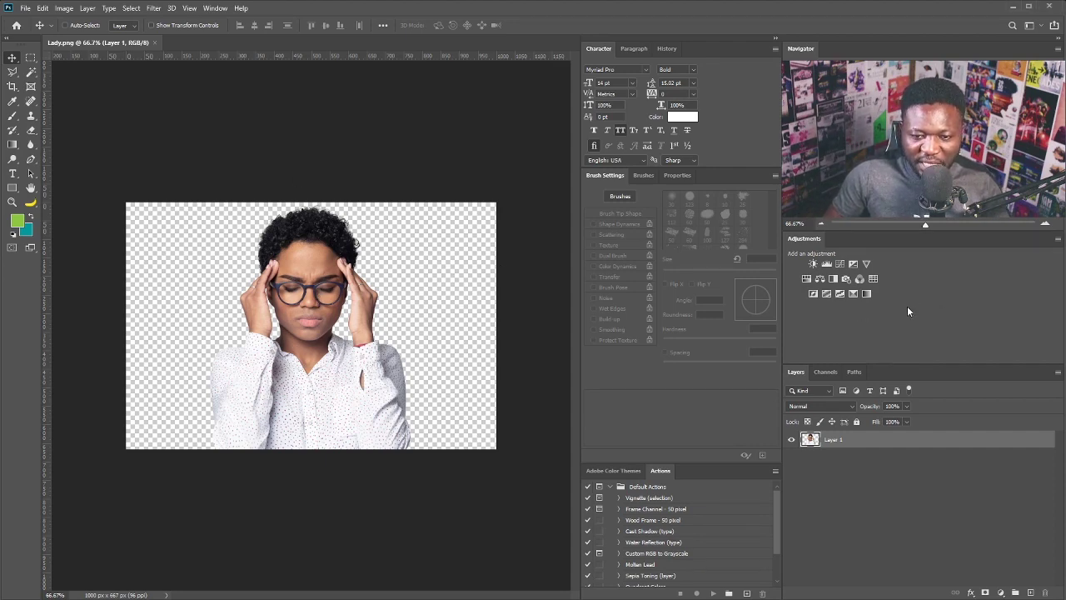
Convert the lady to monochrome with a Black & White adjustment layer, setting Reds to -18 and Yellows to 161
click(839, 265)
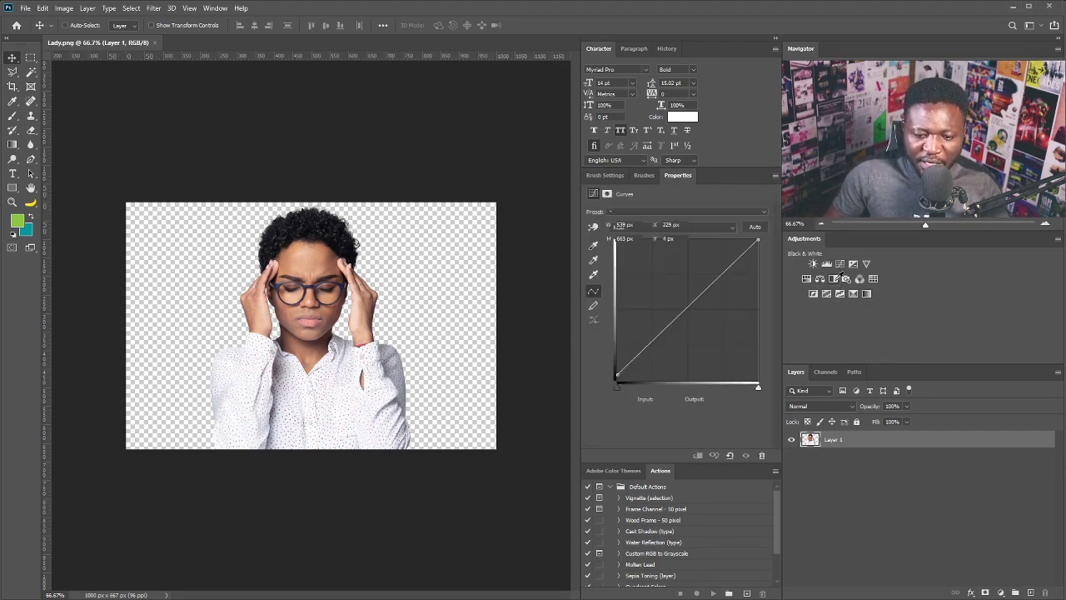
click(839, 276)
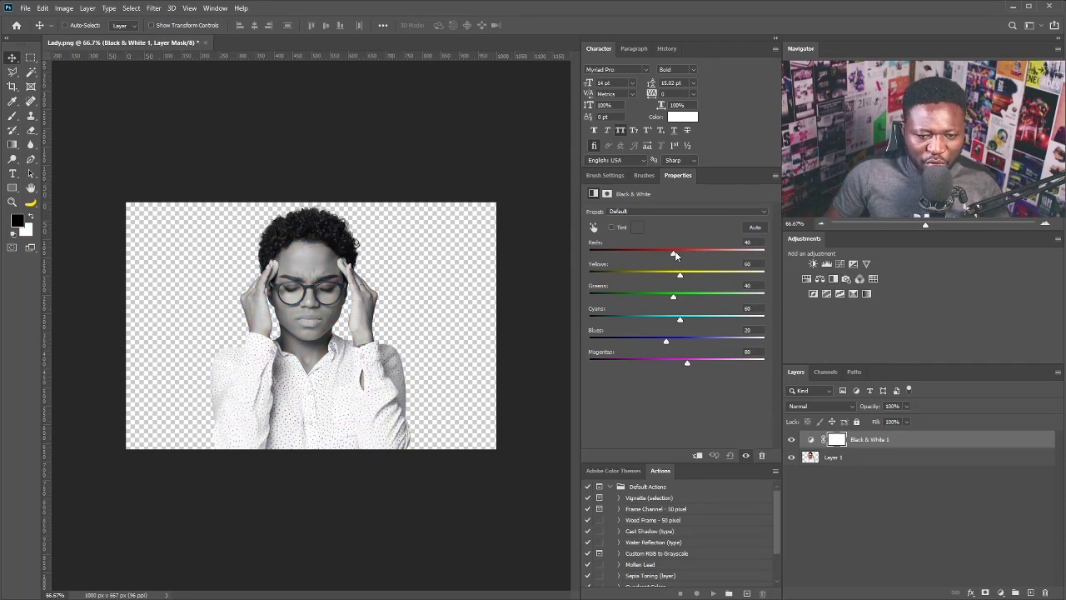
drag(675, 250, 716, 276)
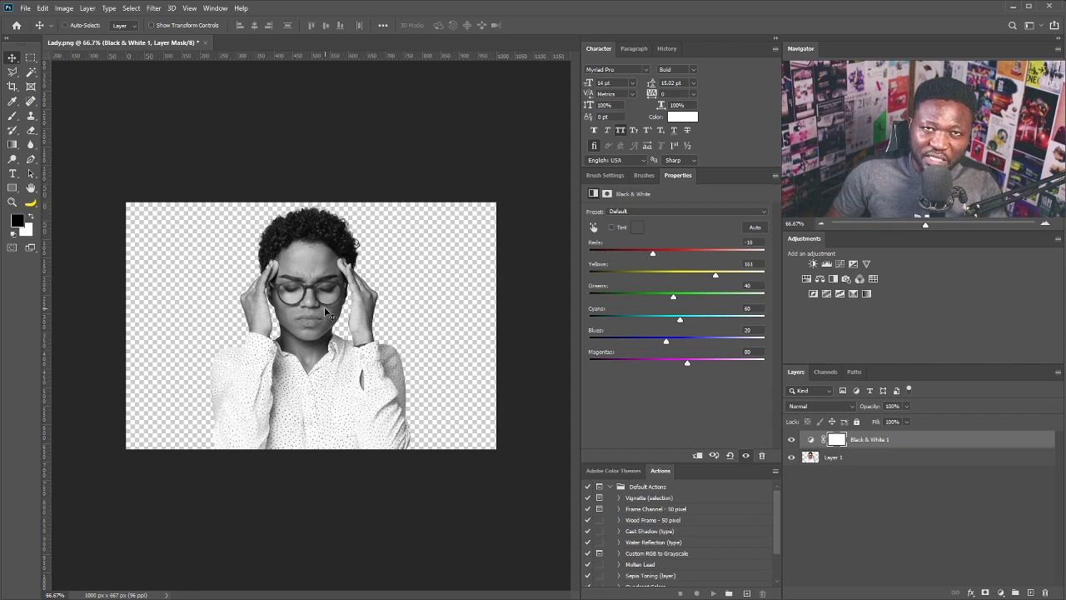
Start saving the image under a new location, creating and opening a folder named Files inside 3rd Design
click(25, 7)
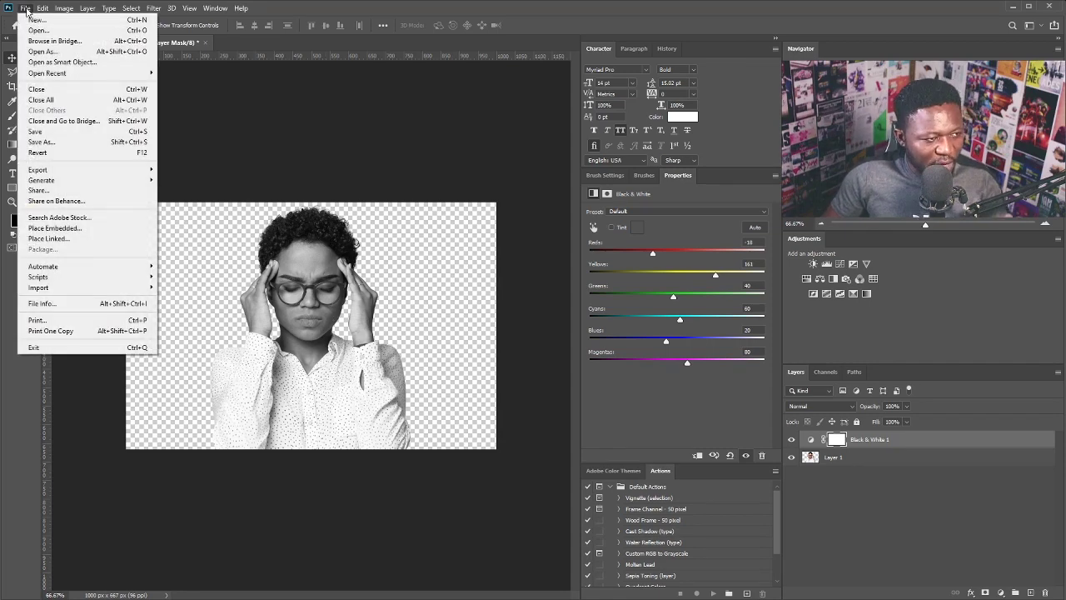
click(72, 142)
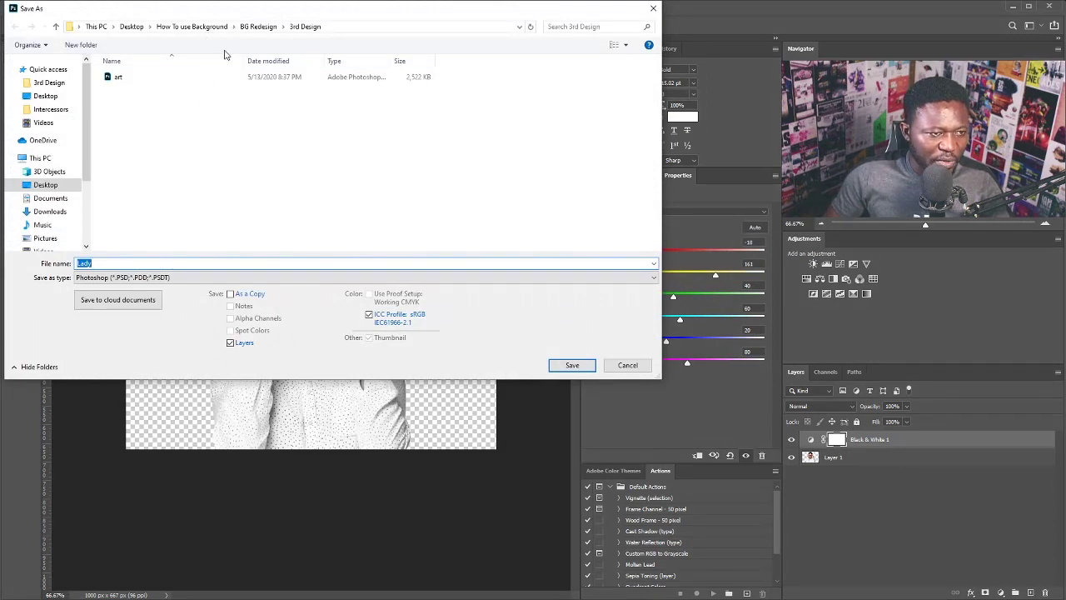
click(83, 45)
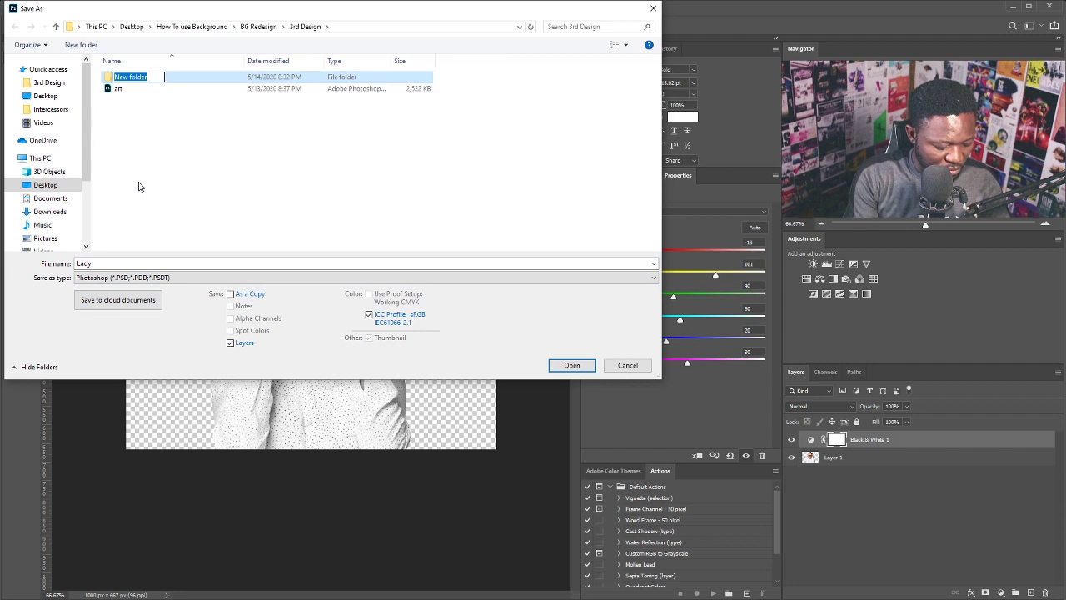
text(Files)
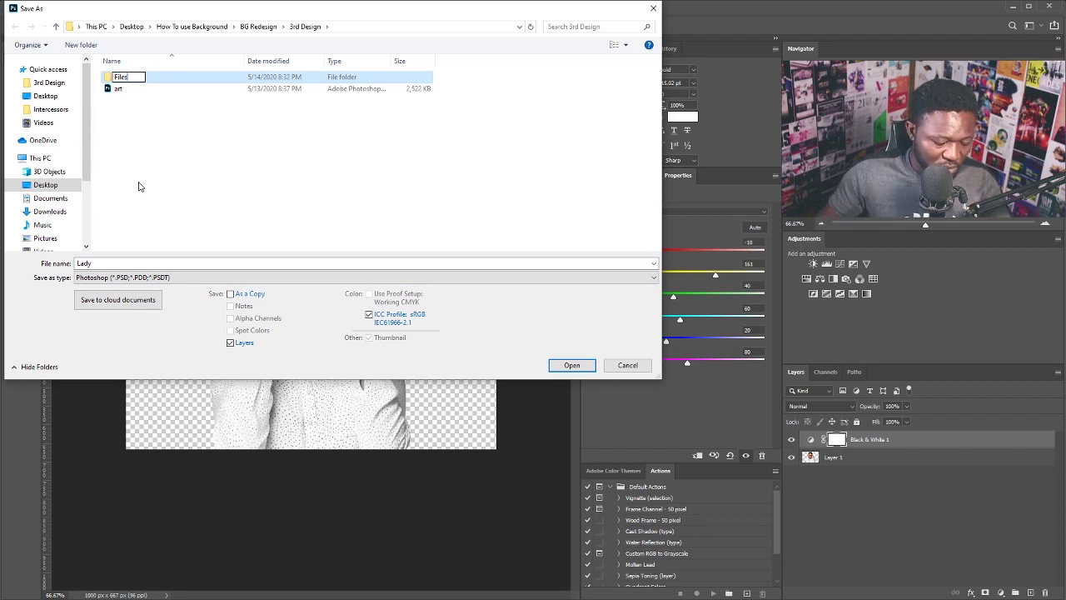
key(Return)
key(Return)
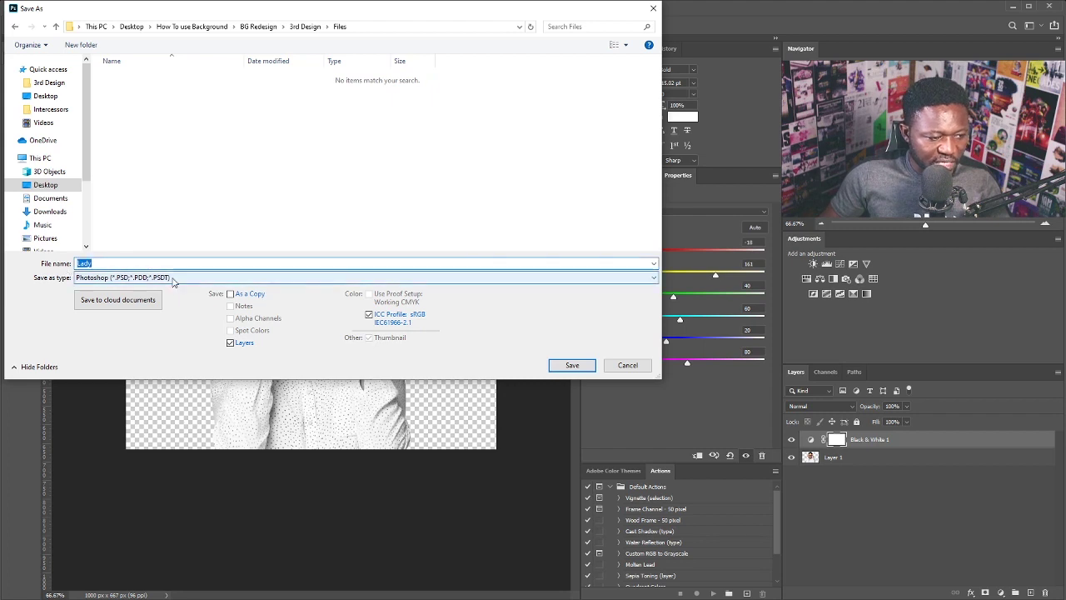
Save the black-and-white lady as a PNG in the Files folder with the large file size option
click(171, 278)
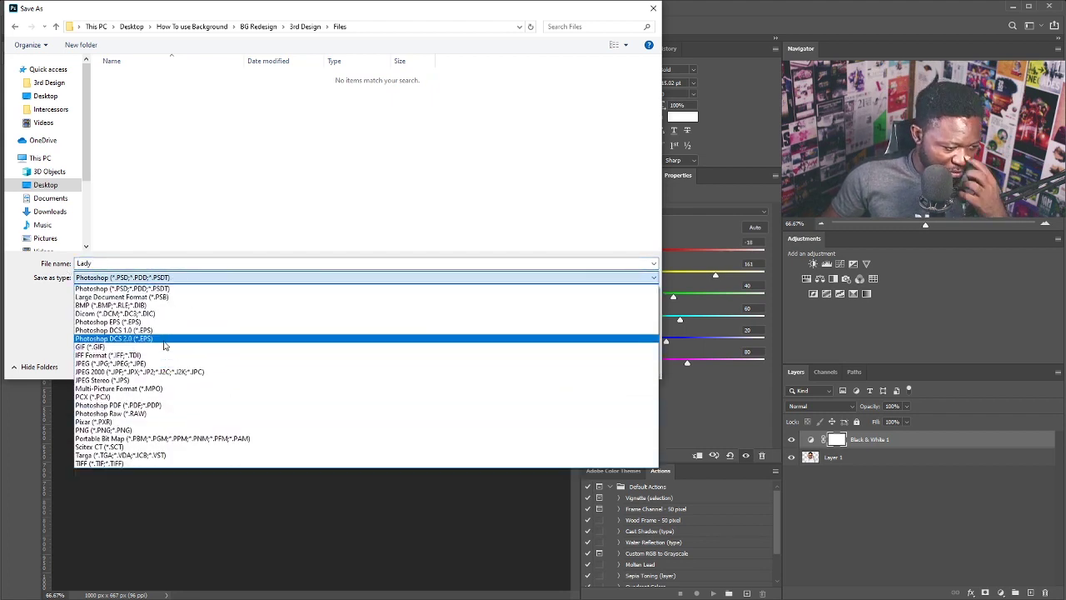
click(131, 432)
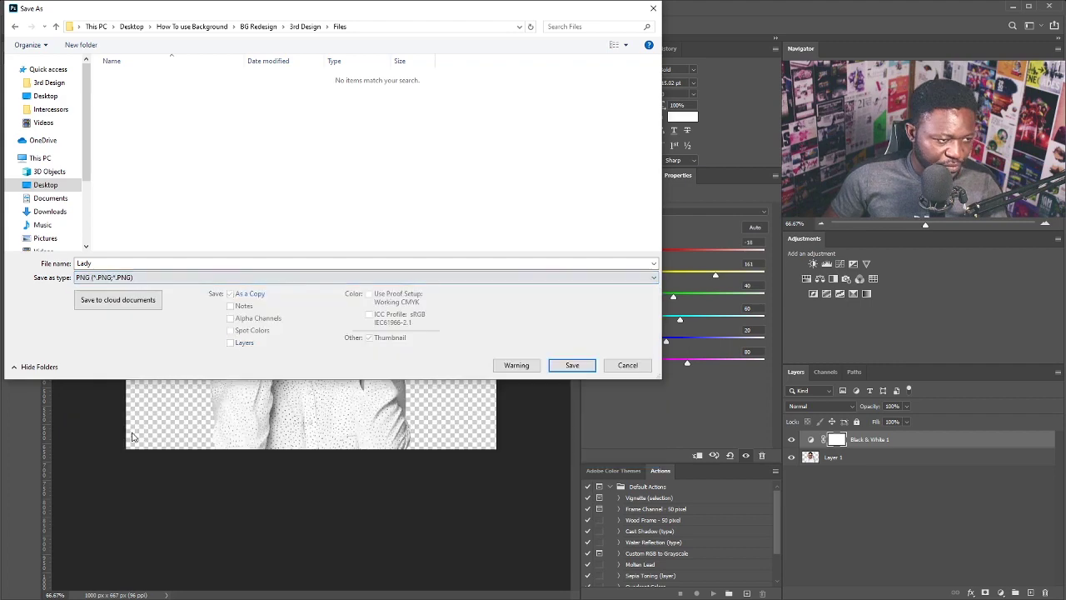
click(560, 364)
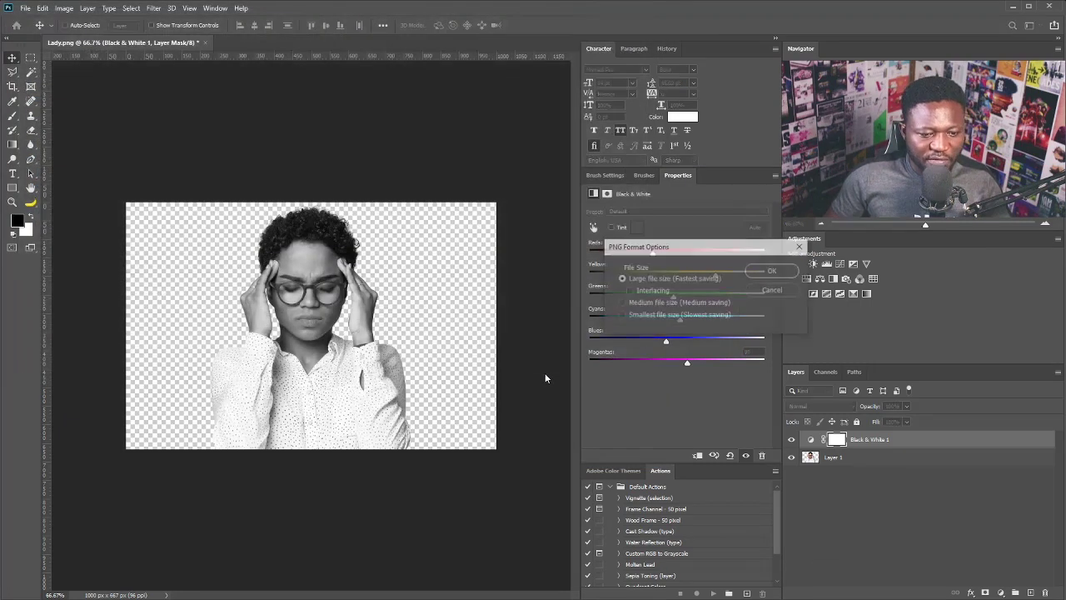
click(789, 272)
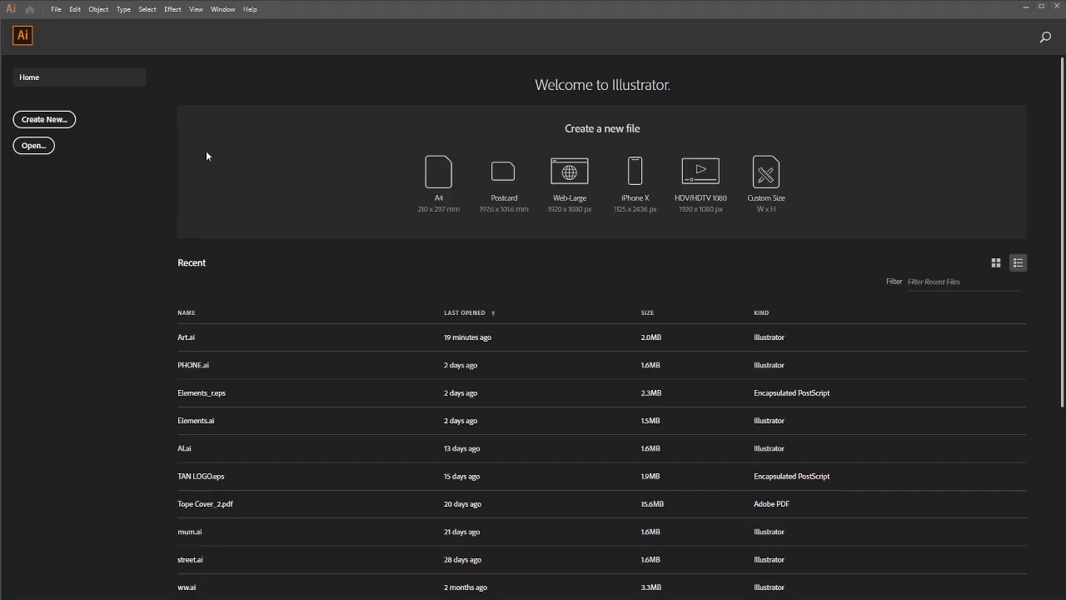
Switch to Illustrator and set up a new document 800 px wide and 800 px high
click(56, 9)
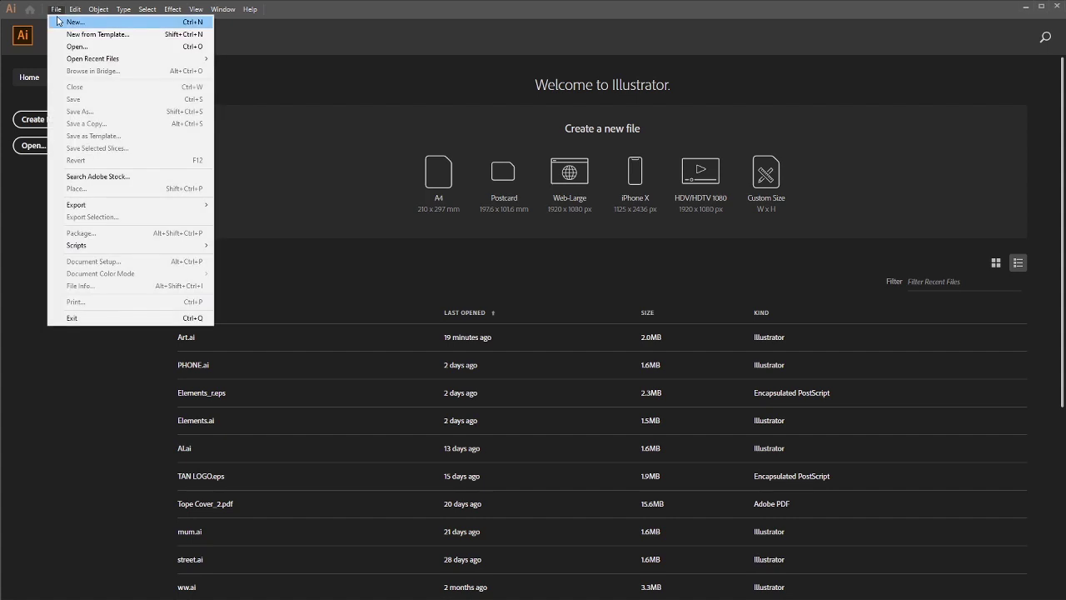
click(98, 24)
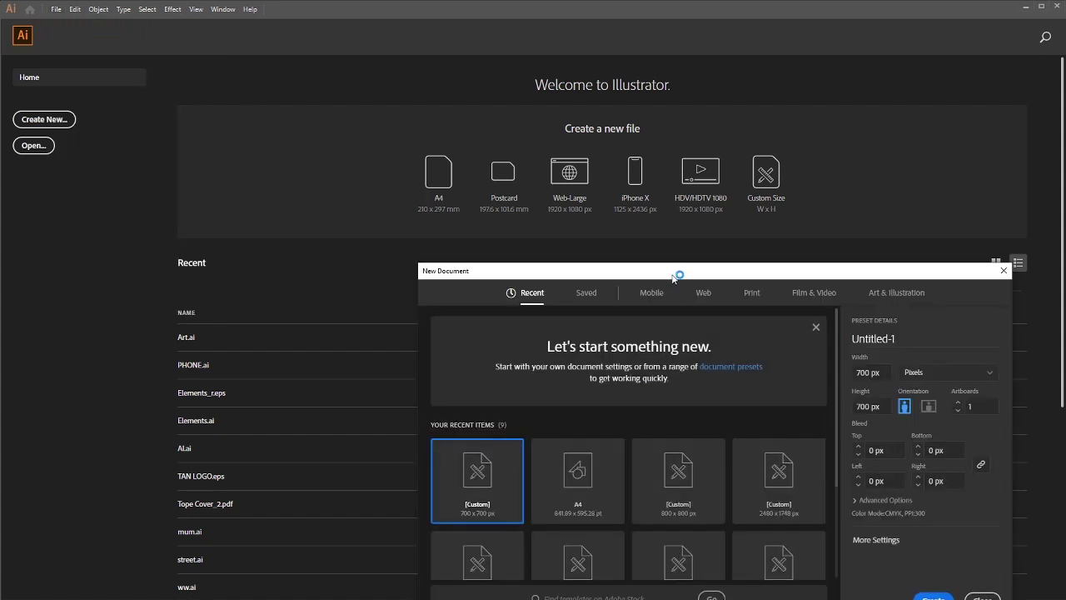
drag(674, 278, 544, 142)
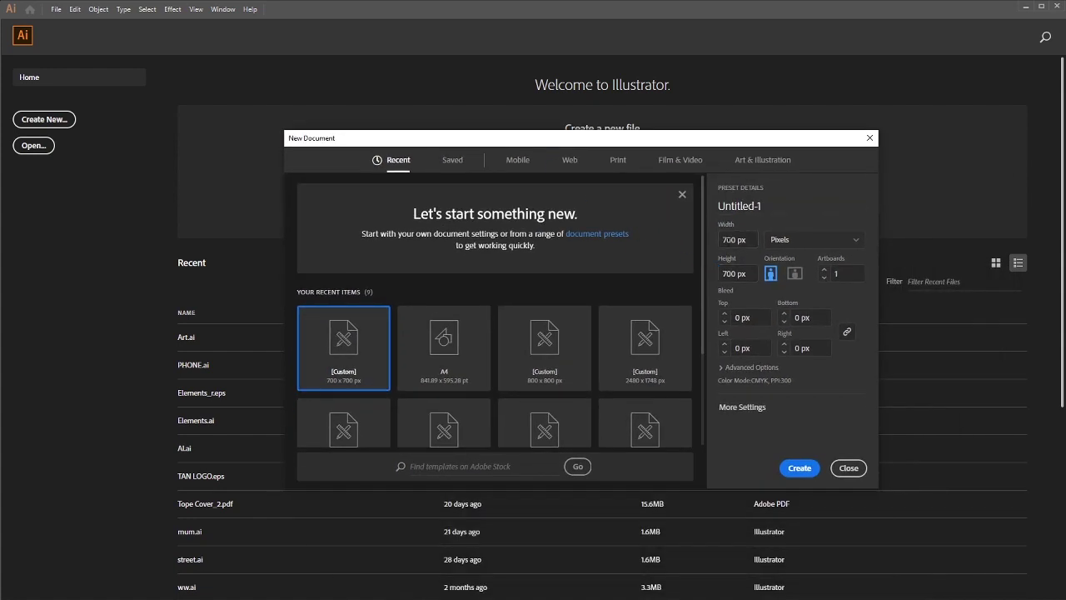
click(724, 239)
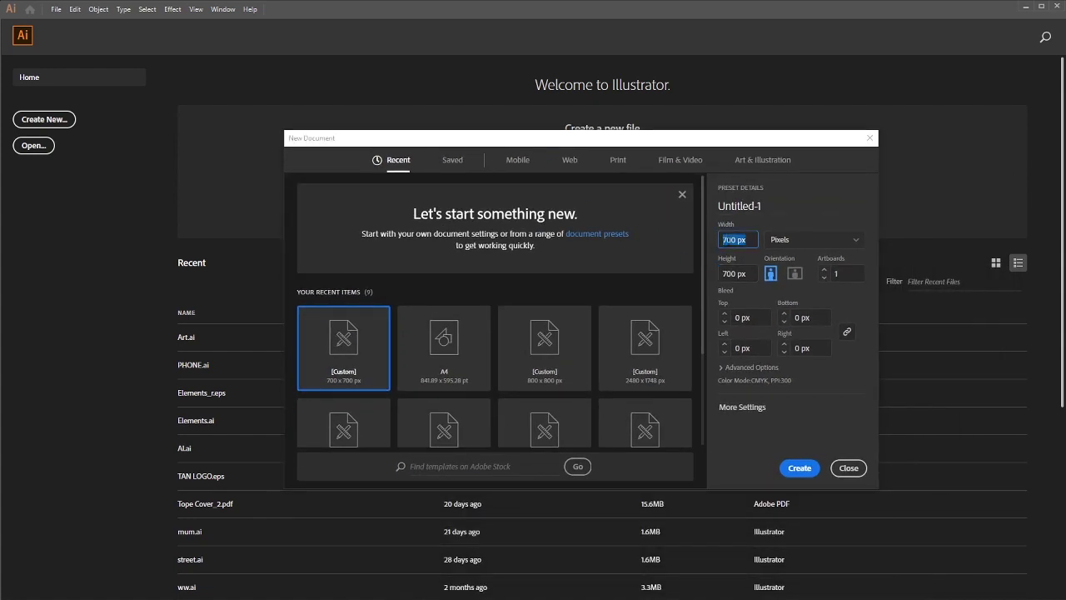
text(80)
key(BackSpace)
text(00)
key(Tab)
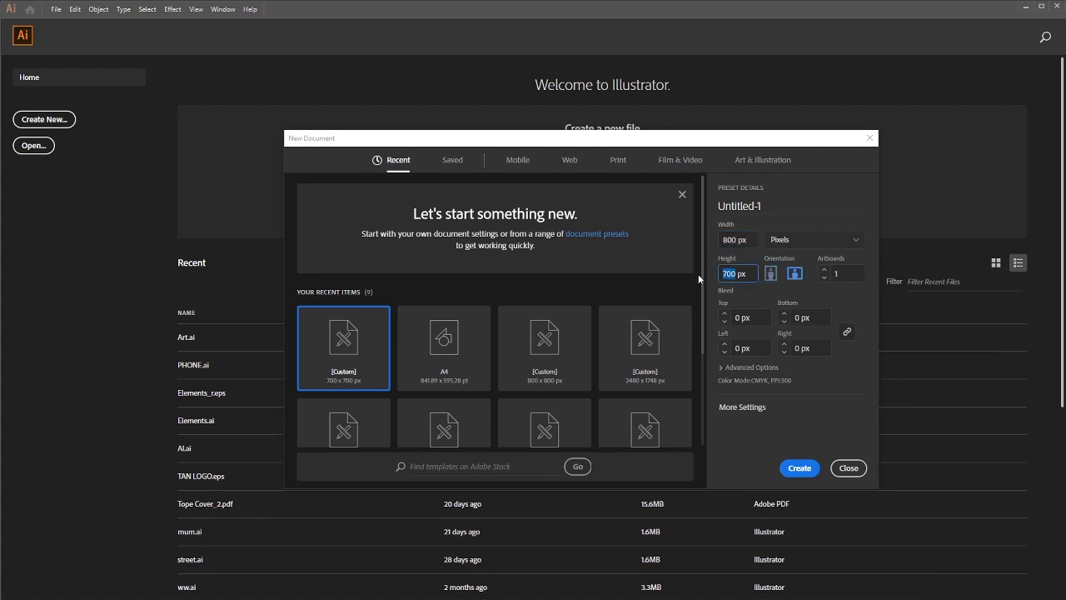
text(800)
Name the new document Health_art and create it
drag(765, 207, 662, 220)
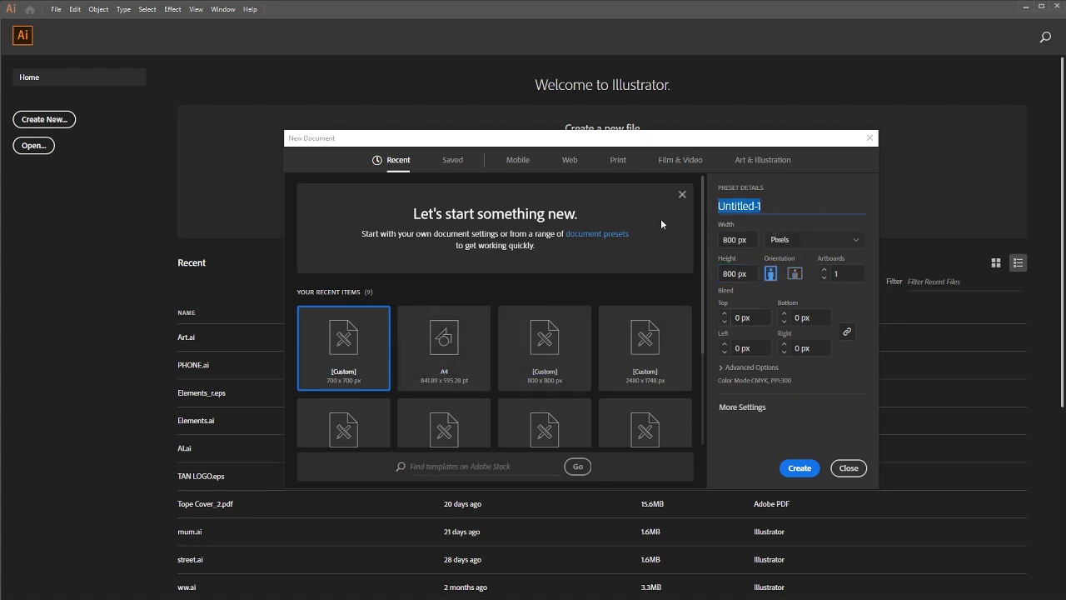
text(Health_art)
click(799, 467)
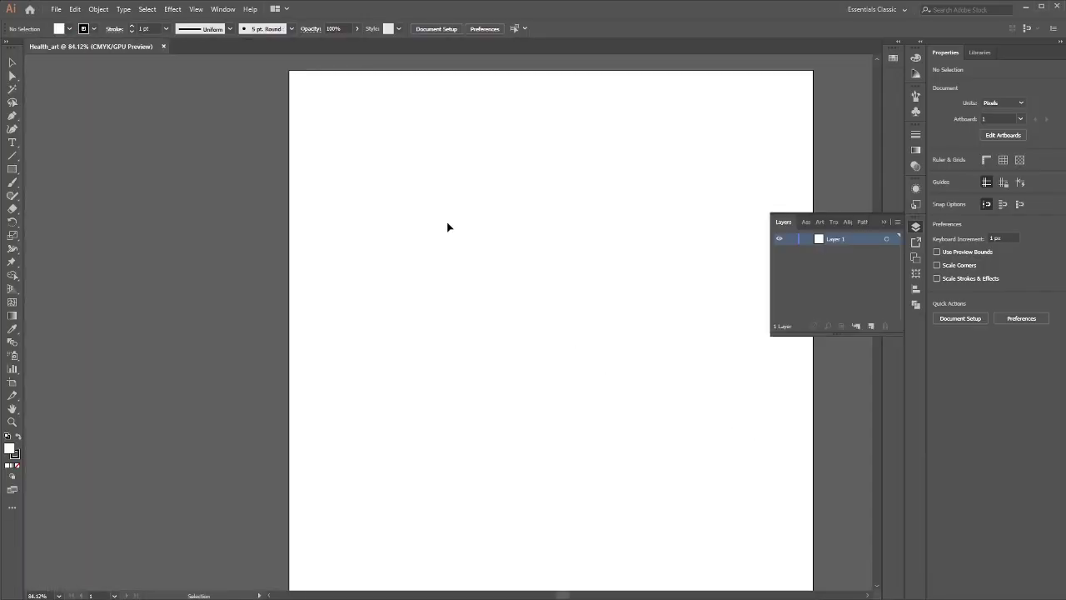
Add a new layer named BG and place it below Layer 1
key(space)
drag(659, 176, 596, 159)
key(space)
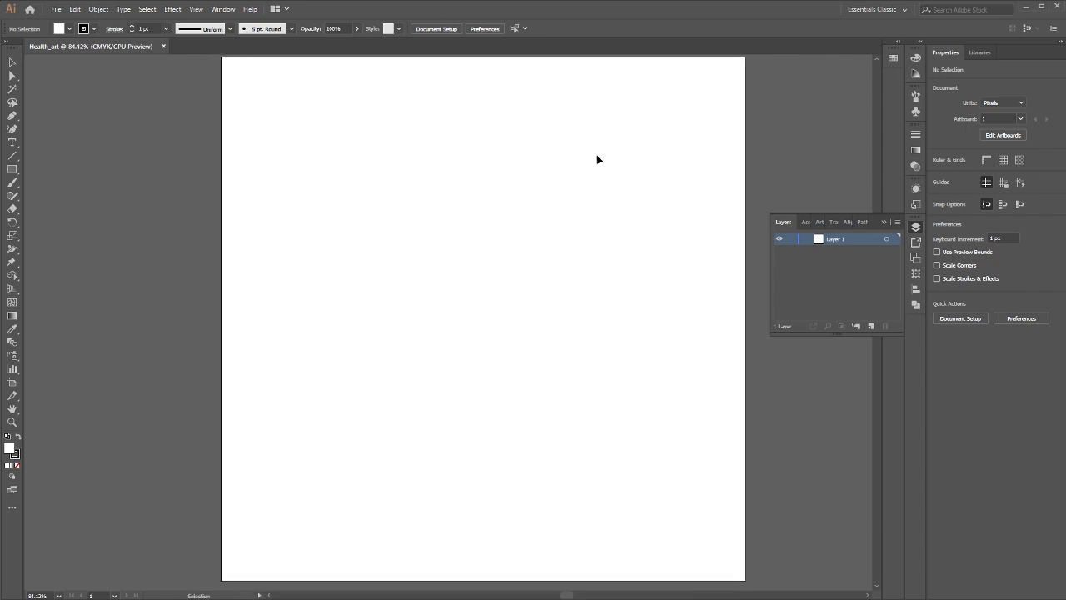
alt+click(872, 326)
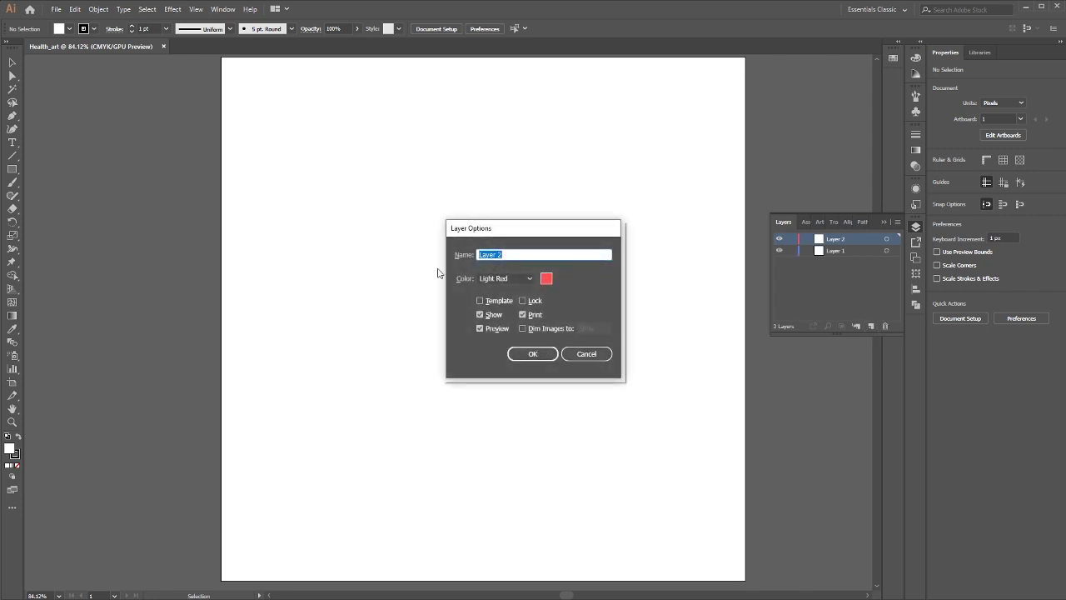
text(BG)
key(Return)
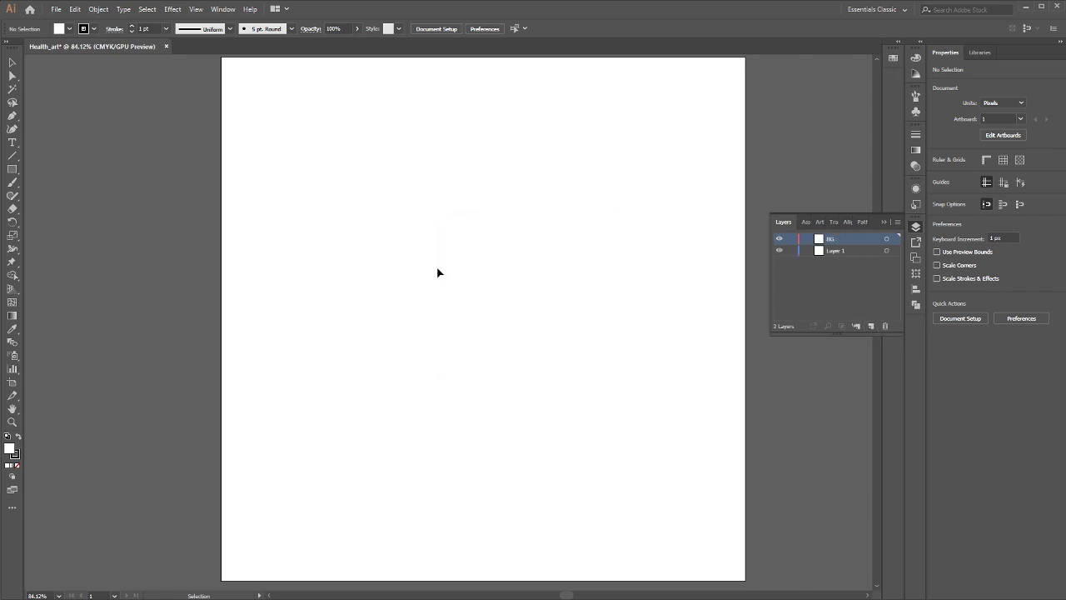
drag(861, 240, 857, 256)
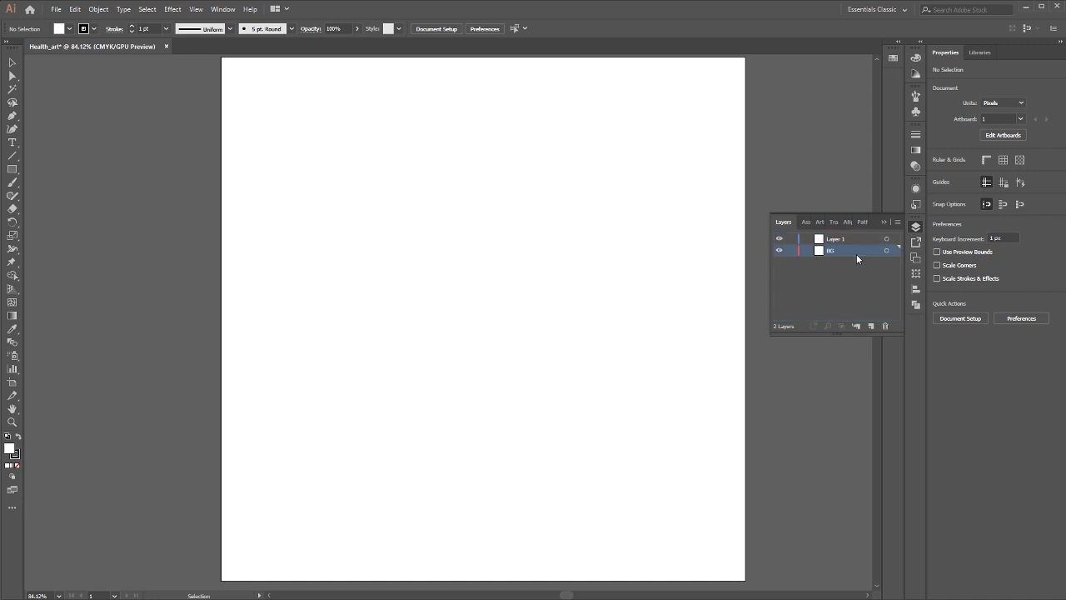
Draw a rectangle about 800 by 801 px covering the whole artboard on the BG layer and fill it light blue
click(12, 169)
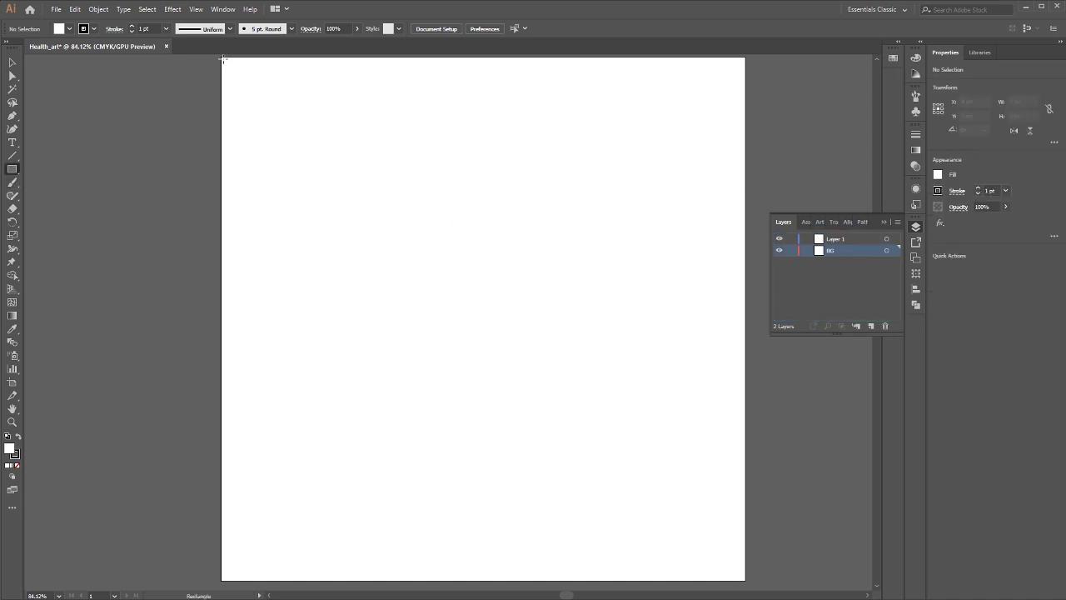
drag(220, 56, 745, 583)
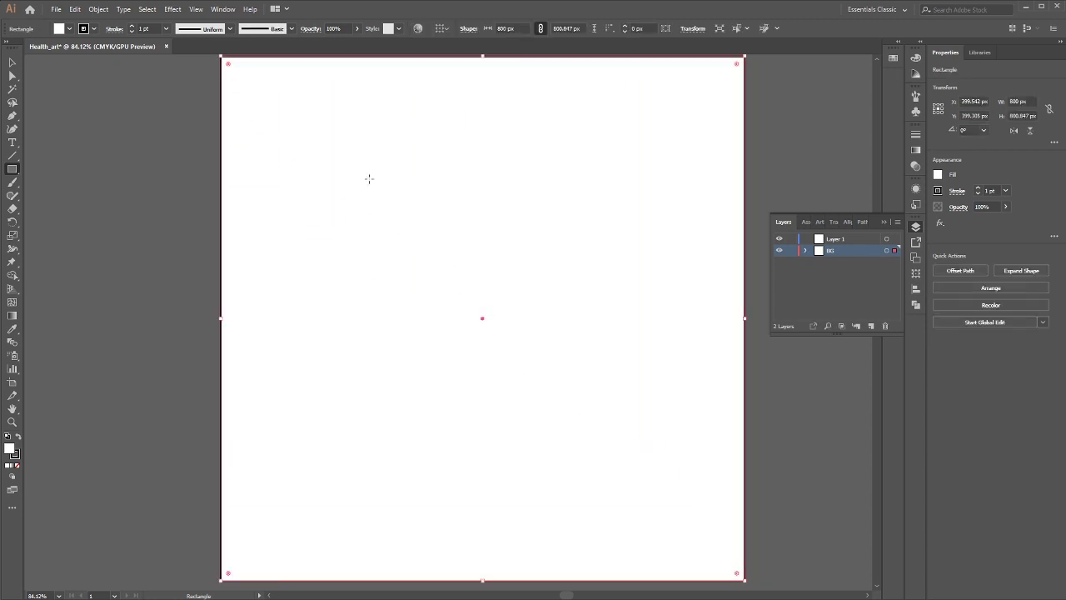
click(71, 30)
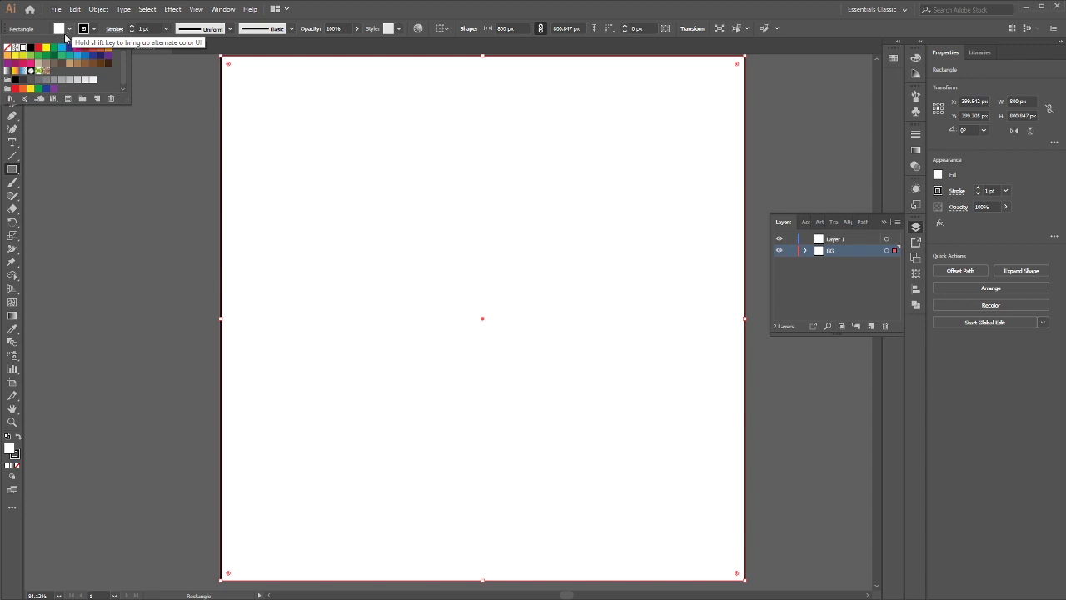
click(77, 56)
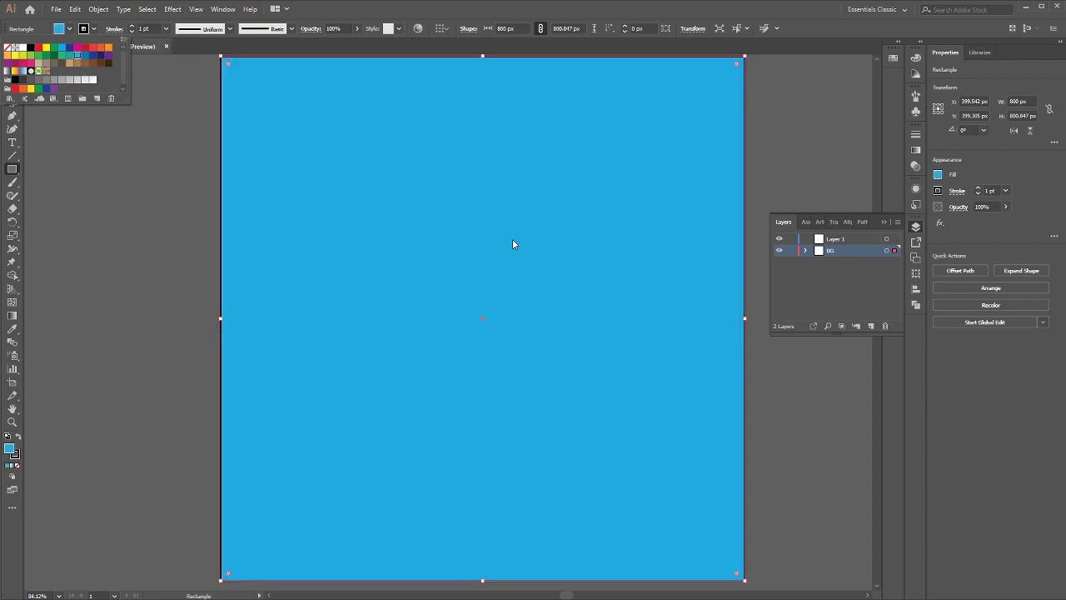
click(404, 4)
Remove the background rectangle's stroke and deselect it
click(93, 31)
click(8, 48)
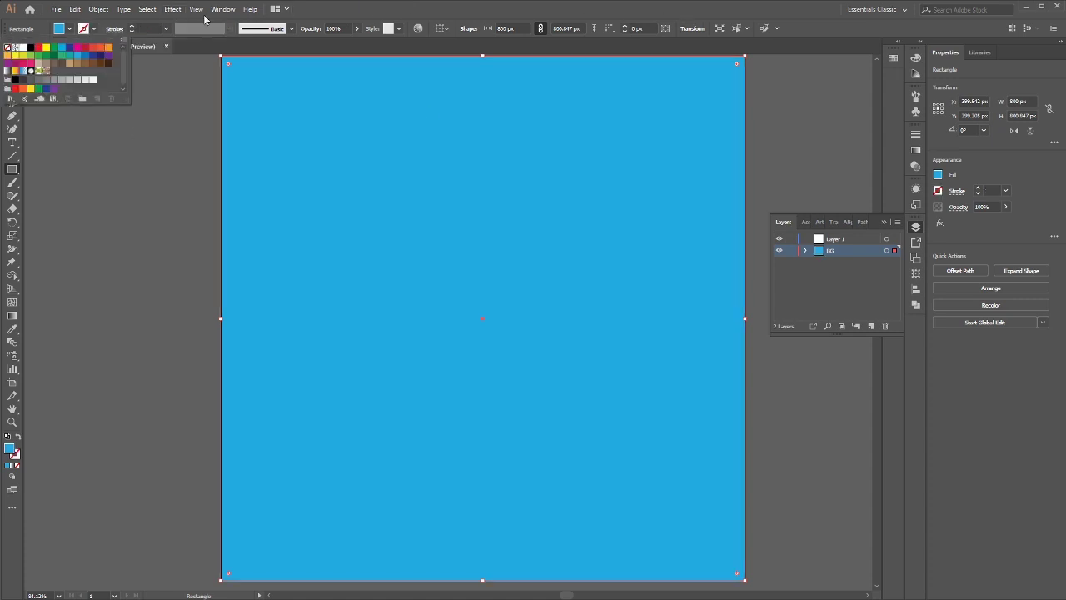
click(674, 10)
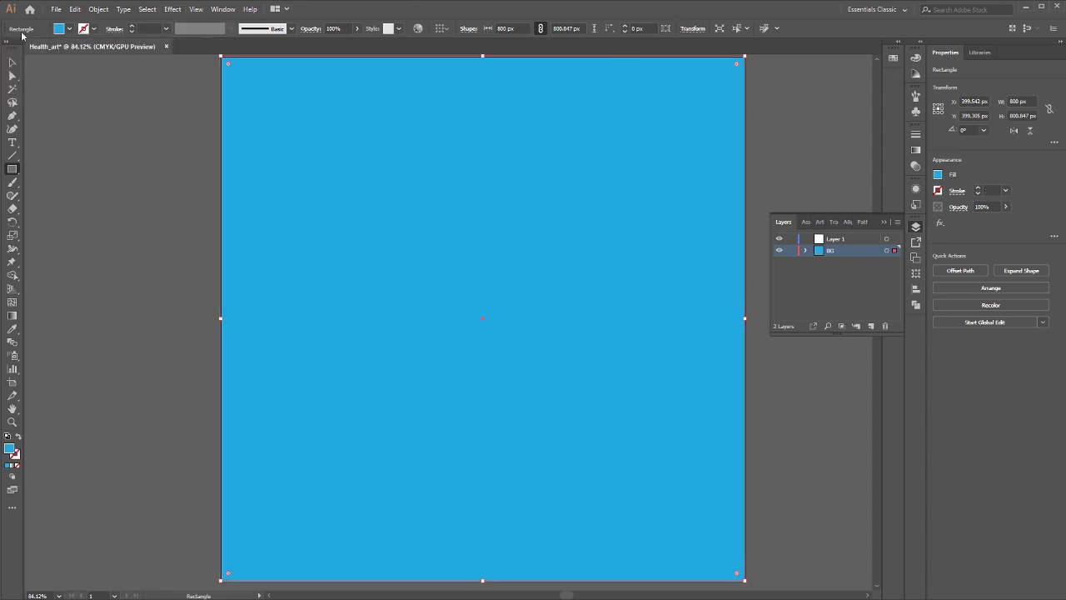
click(13, 63)
click(70, 96)
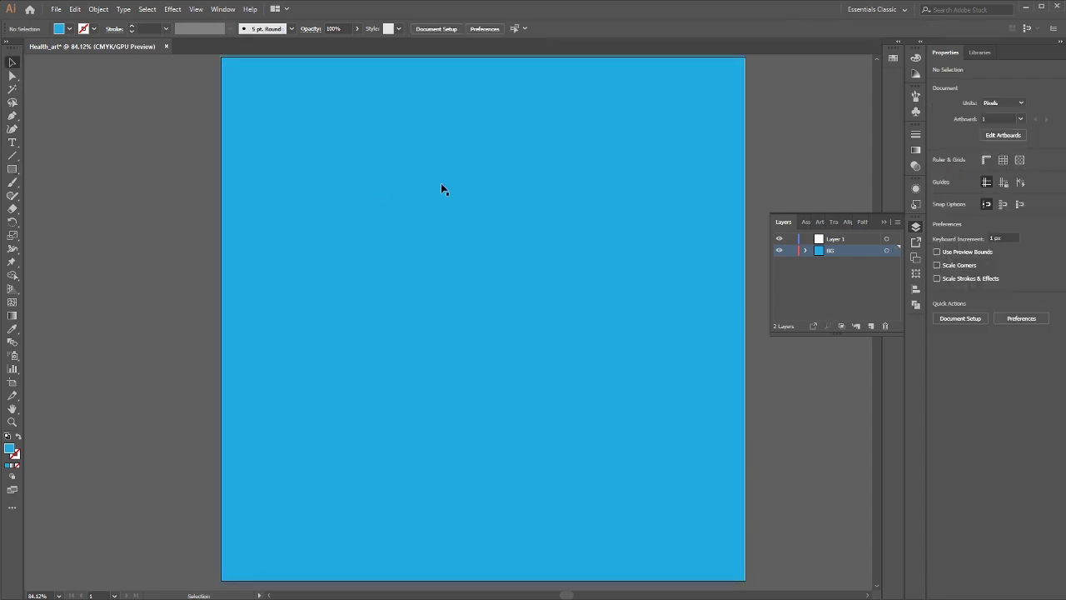
Lock the BG layer and rename Layer 1 as Lady
click(453, 184)
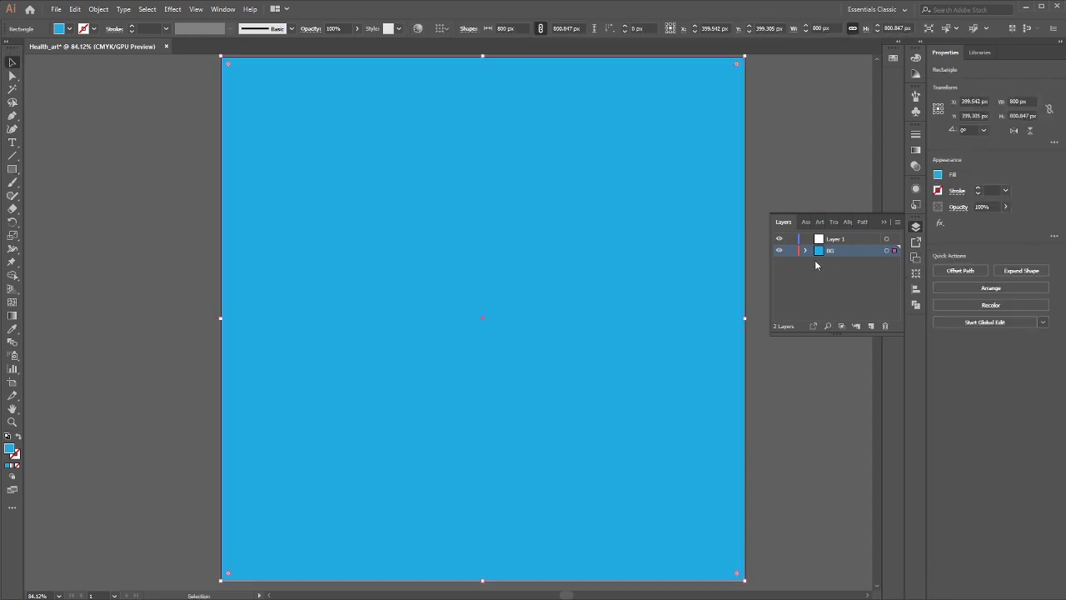
click(791, 250)
key(m)
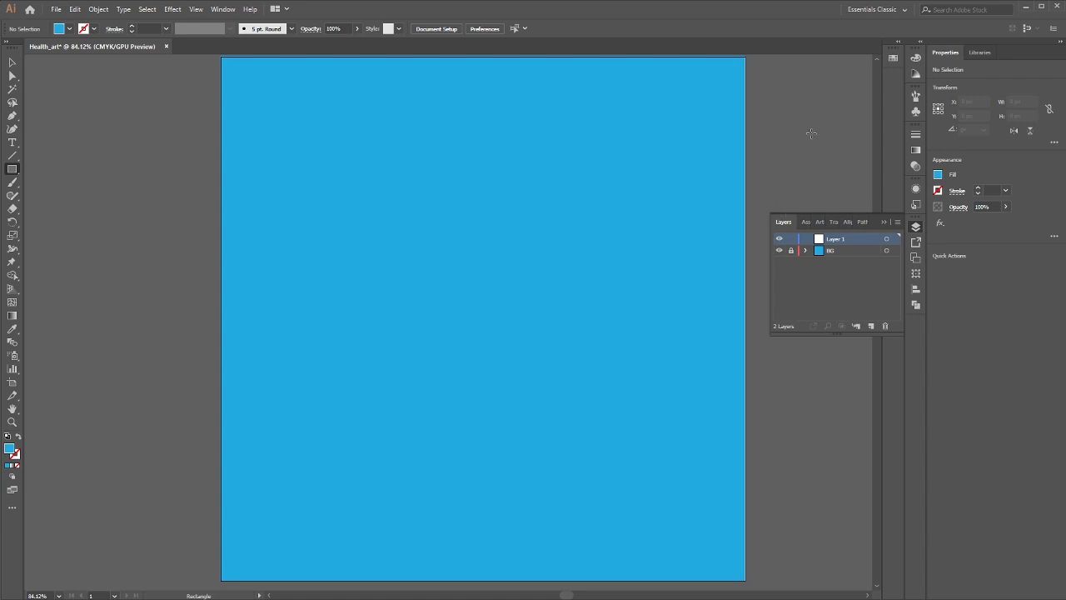
double_click(837, 238)
text(Lady)
key(Return)
Place lady B&W.png on the Lady layer, scale it to about 597 px square and move it to the artboard's lower-right corner
drag(533, 408, 583, 412)
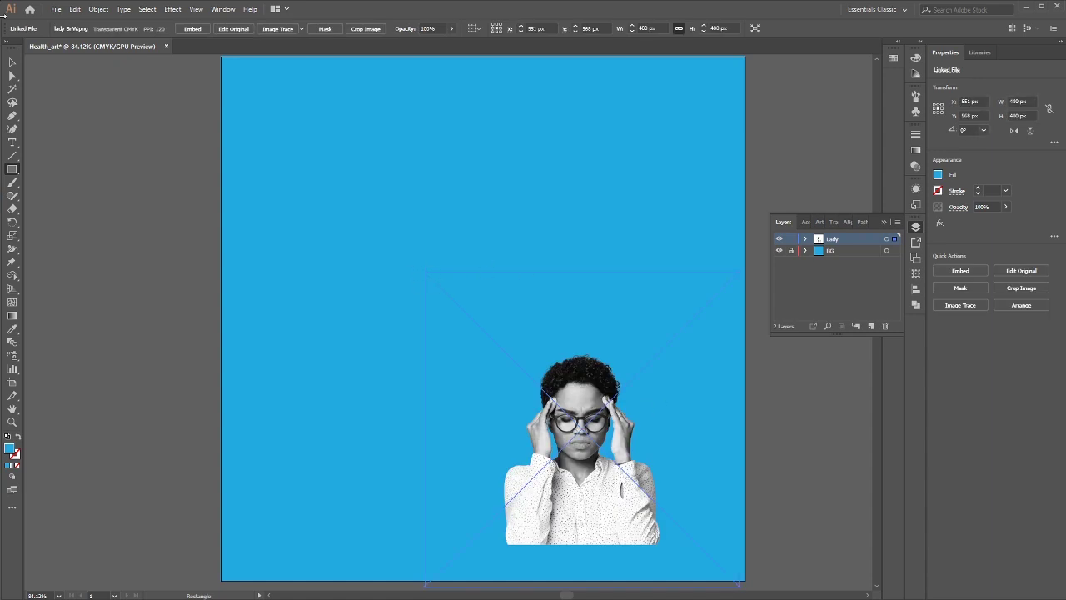
click(13, 63)
drag(416, 271, 340, 188)
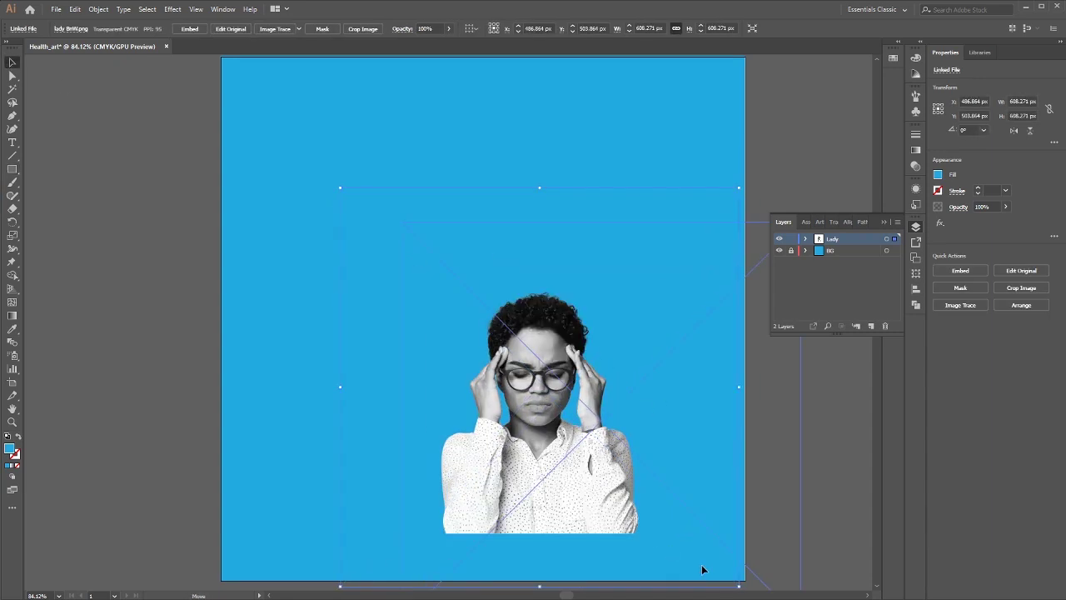
drag(702, 569, 737, 579)
drag(436, 231, 444, 238)
drag(672, 567, 678, 565)
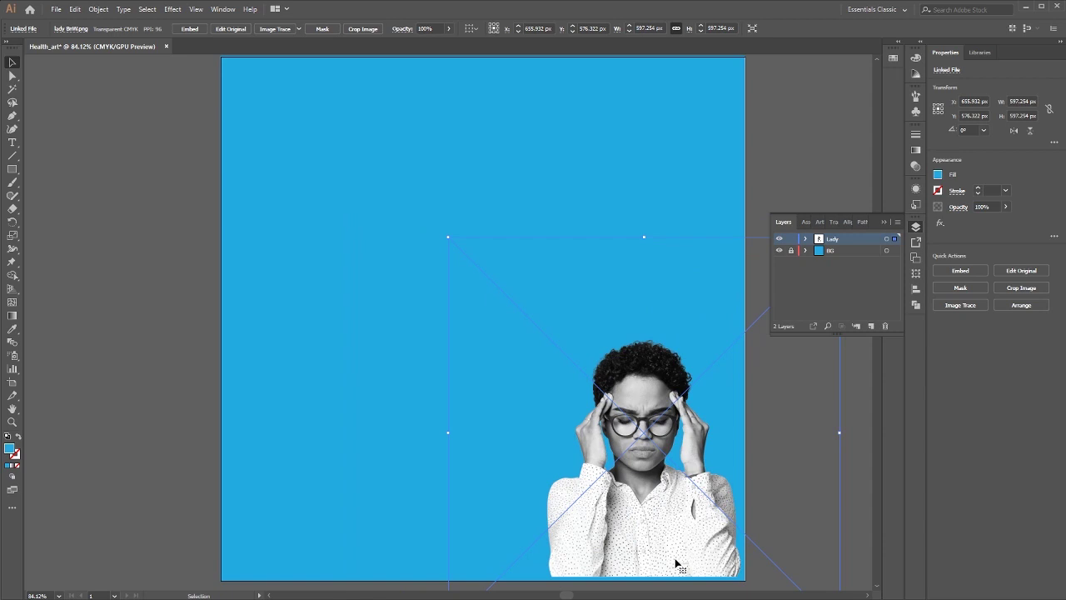
Create a new layer named Box above the Lady layer and lock the Lady layer
alt+click(870, 326)
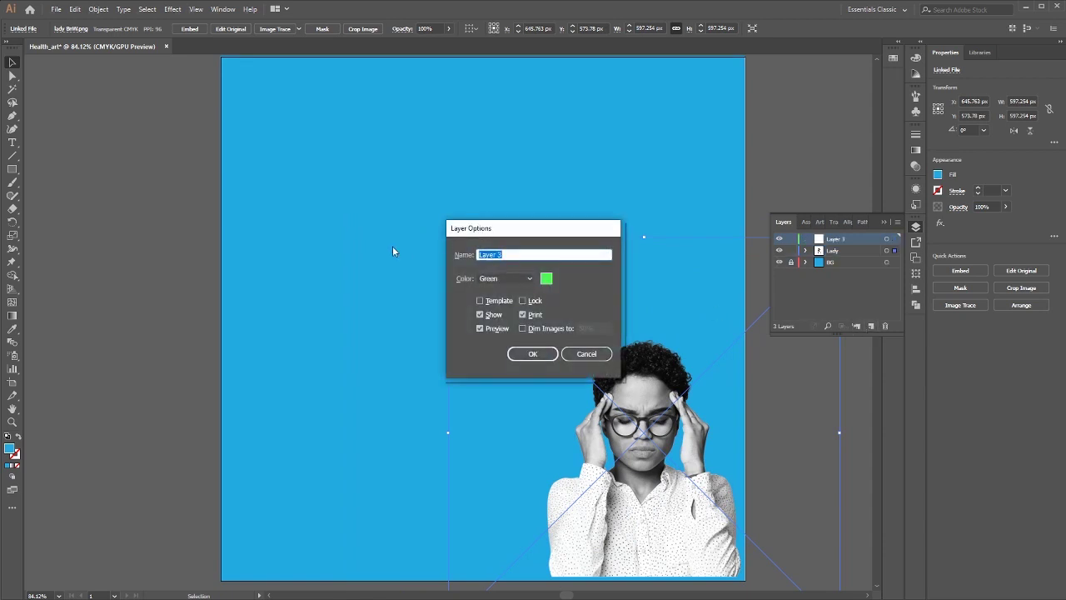
text(Box)
key(Return)
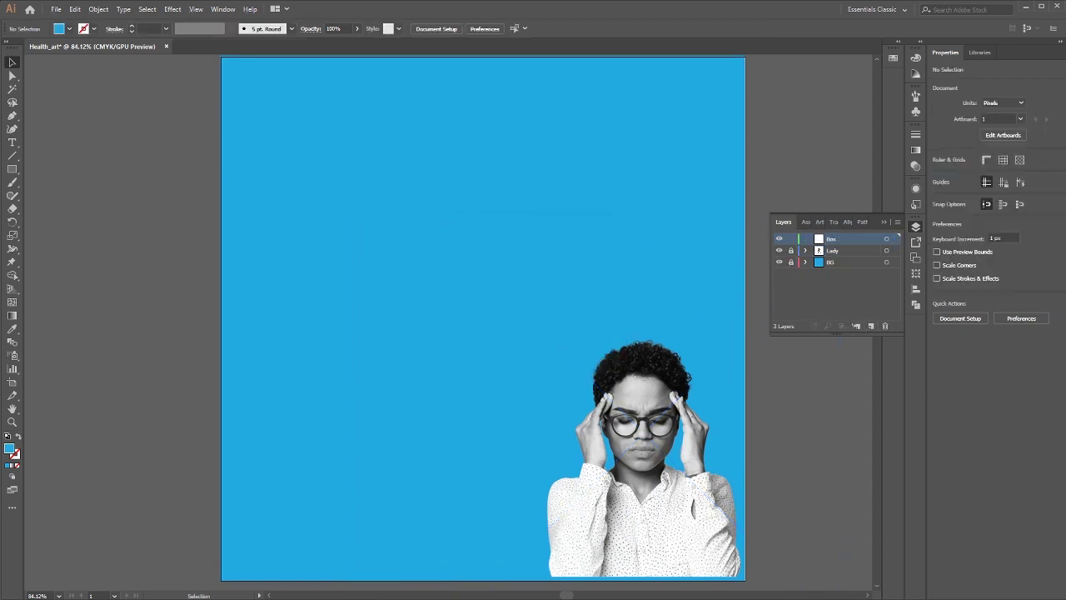
Draw a rectangle about 797 by 87 px along the artboard's bottom edge and fill it light green
click(13, 170)
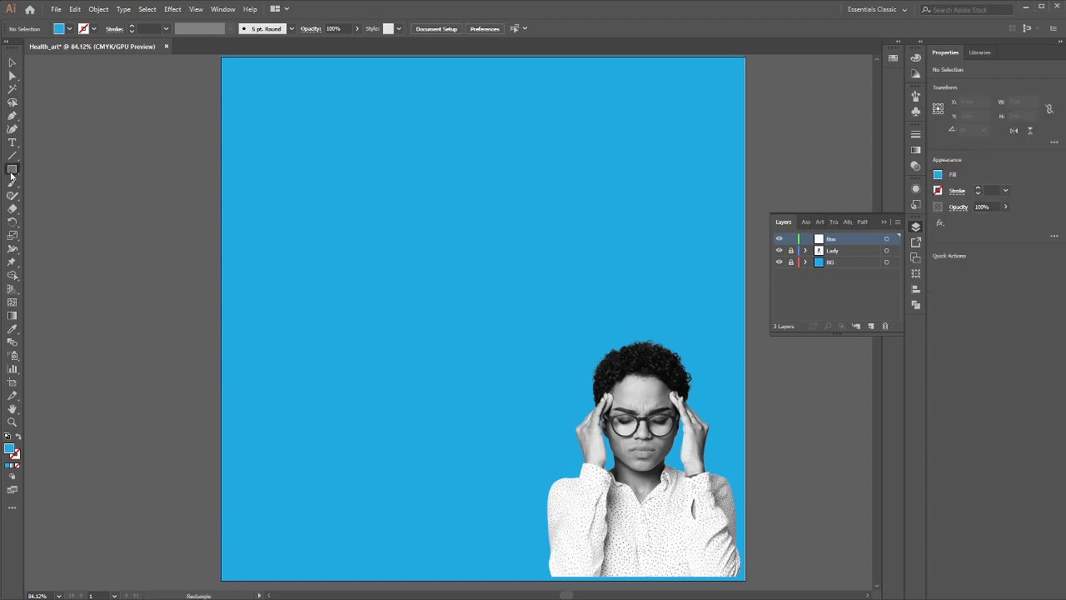
drag(222, 533, 742, 579)
key(v)
drag(483, 533, 483, 523)
click(70, 29)
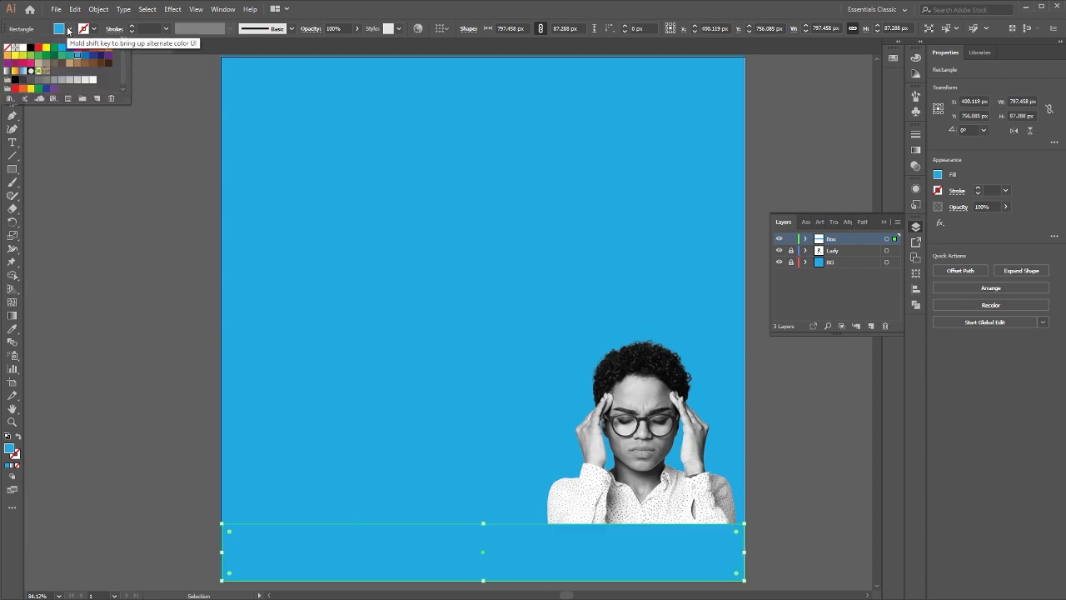
click(38, 55)
click(350, 569)
click(178, 506)
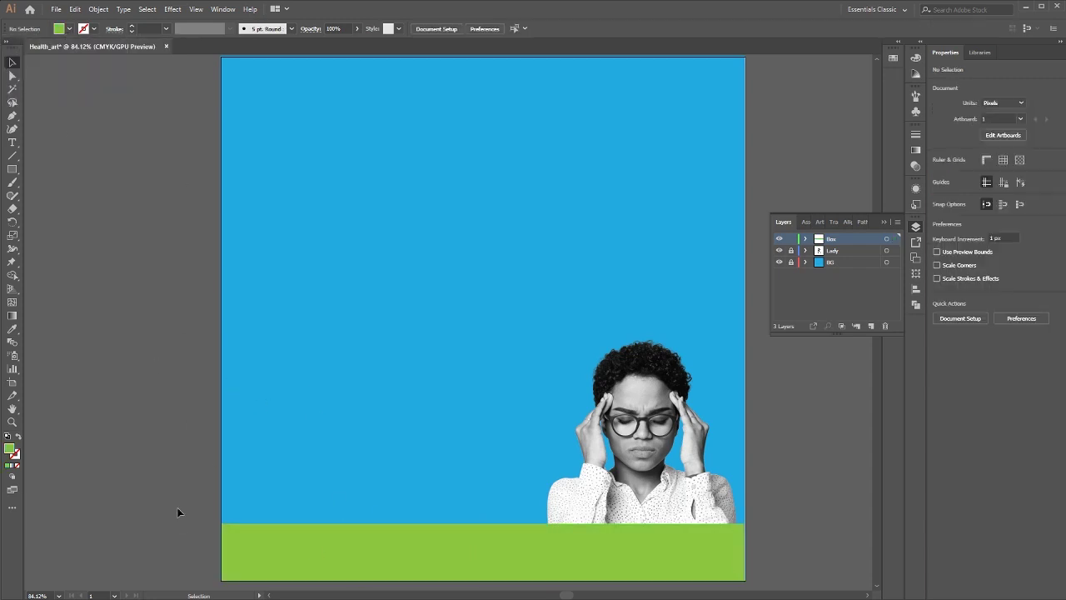
mouse_move(378, 251)
mouse_down()
mouse_move(399, 283)
mouse_move(398, 251)
mouse_up()
click(690, 571)
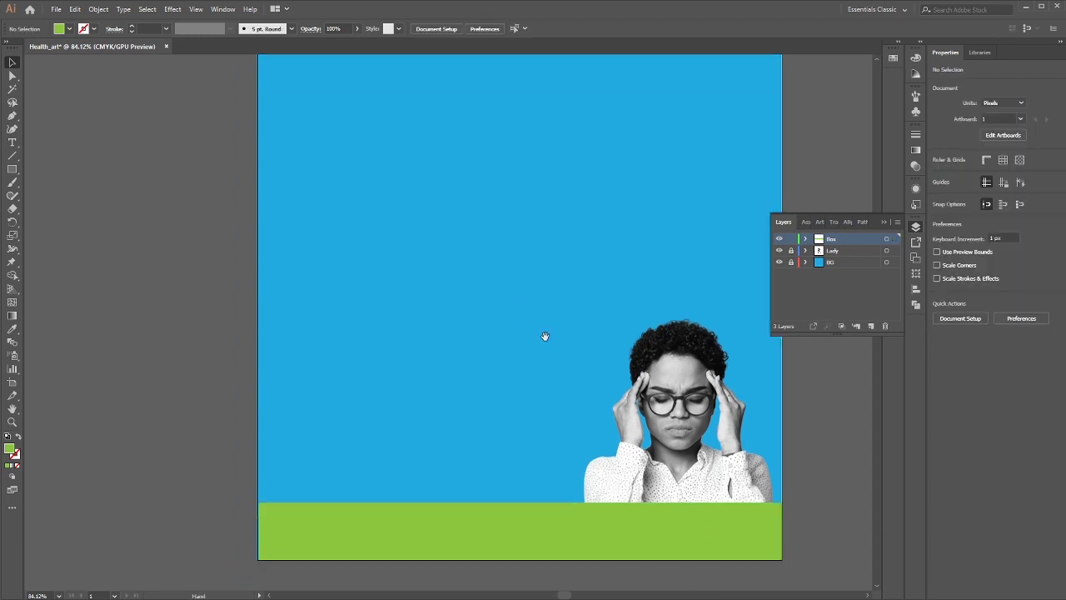
drag(544, 336, 531, 362)
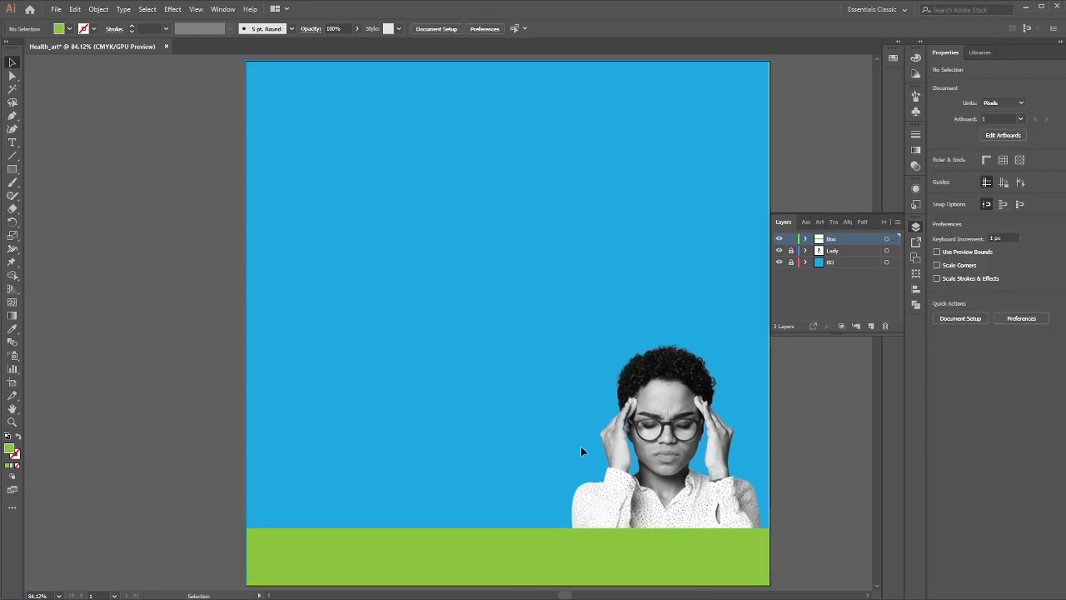
drag(667, 345, 640, 310)
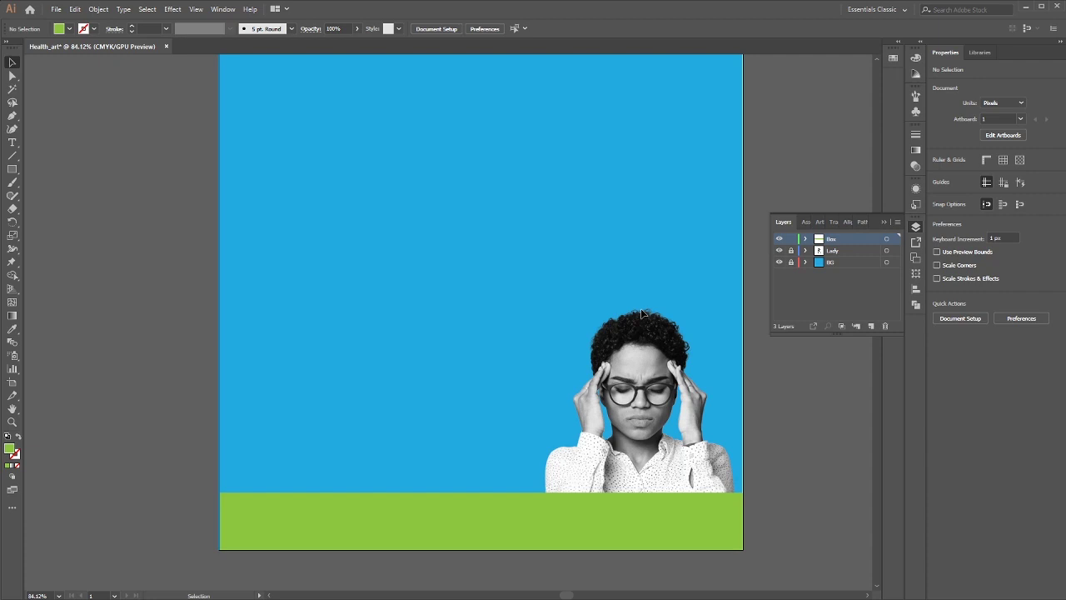
Add the copied line "Bothered about your health but can't reach a doctor this lockdown?" as text on the upper part of the artboard
click(303, 538)
key(t)
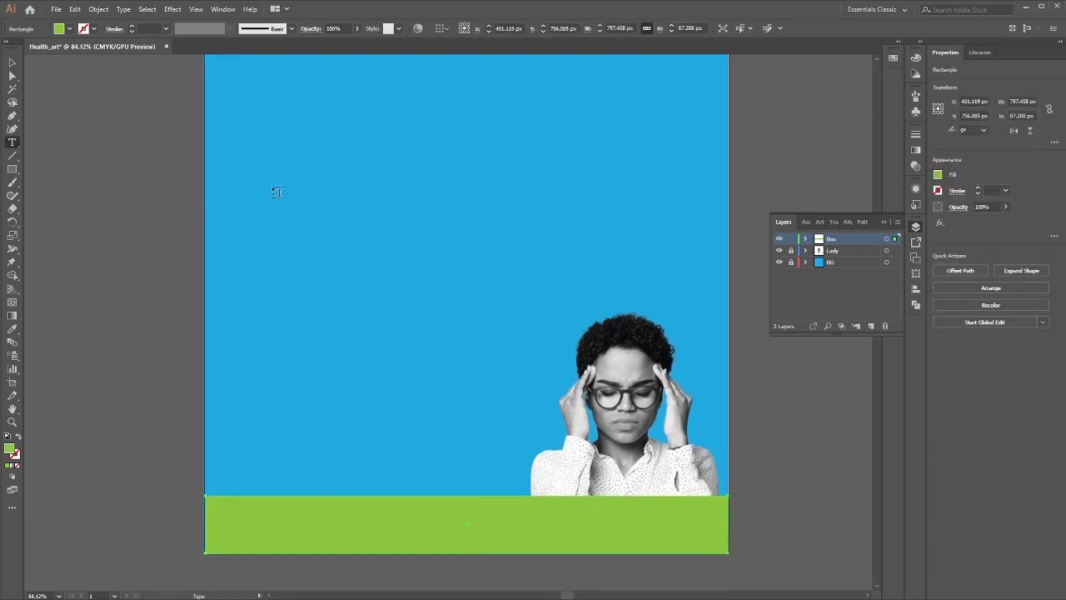
click(264, 154)
key(ctrl+v)
key(ctrl+a)
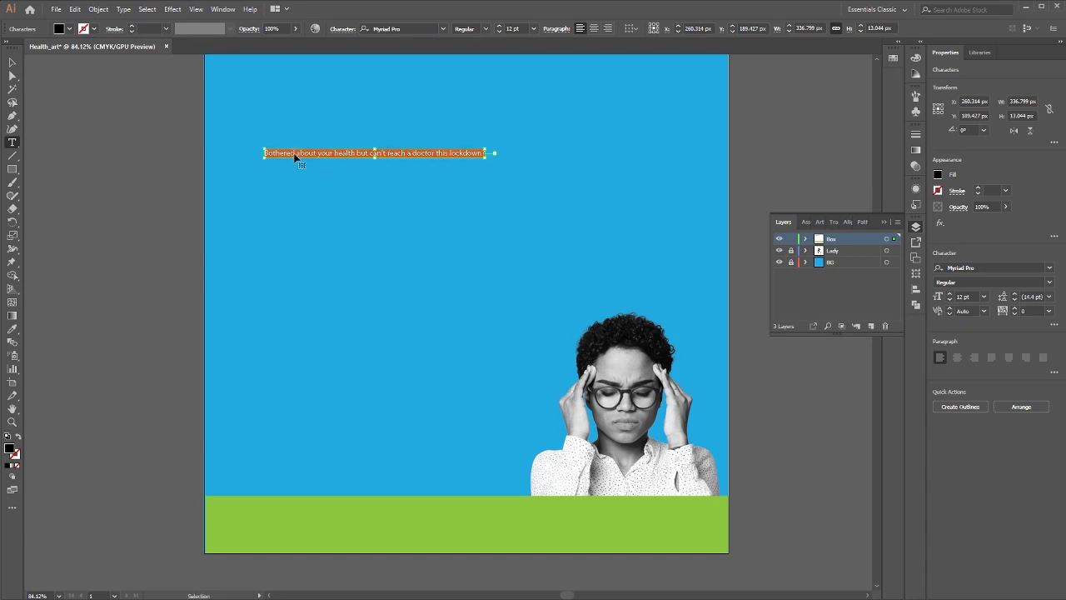
Set the question text in Gotham Rounded Medium and fill it white
click(388, 28)
text(otham)
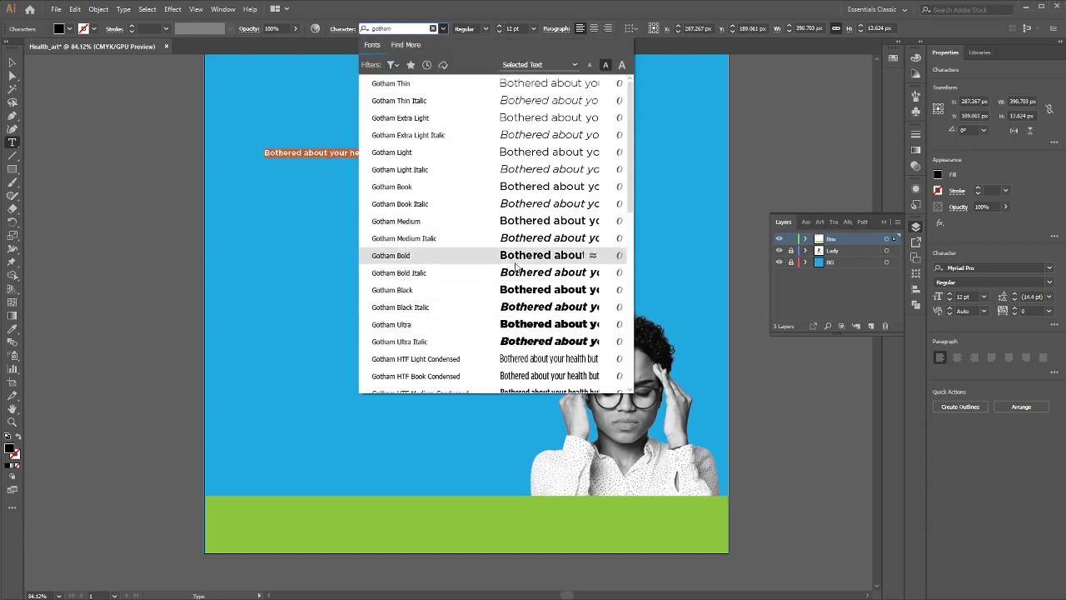
scroll(516, 266, down, 5)
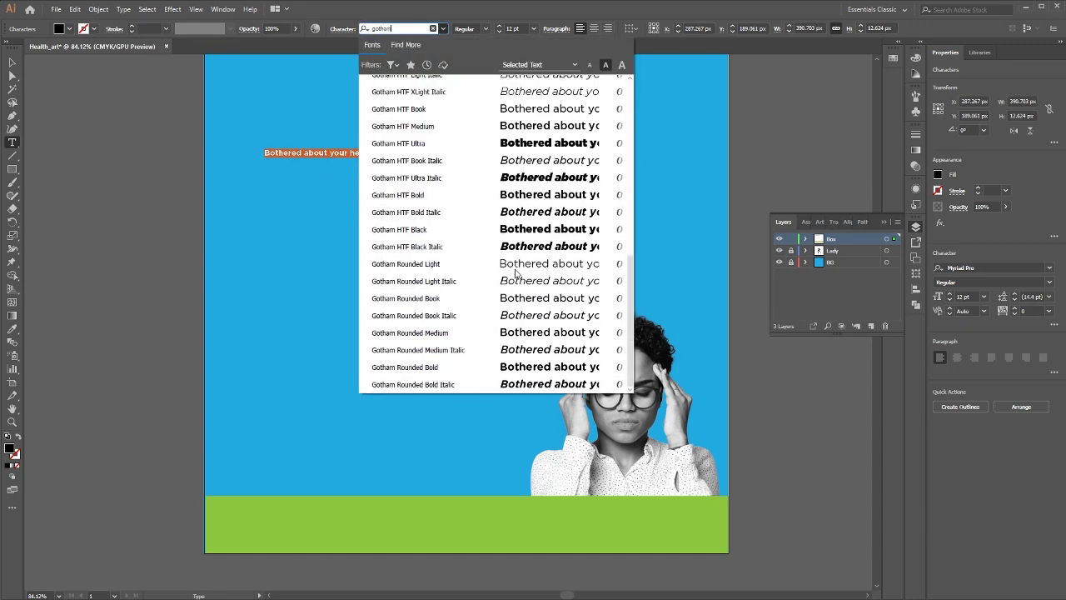
click(560, 333)
click(69, 28)
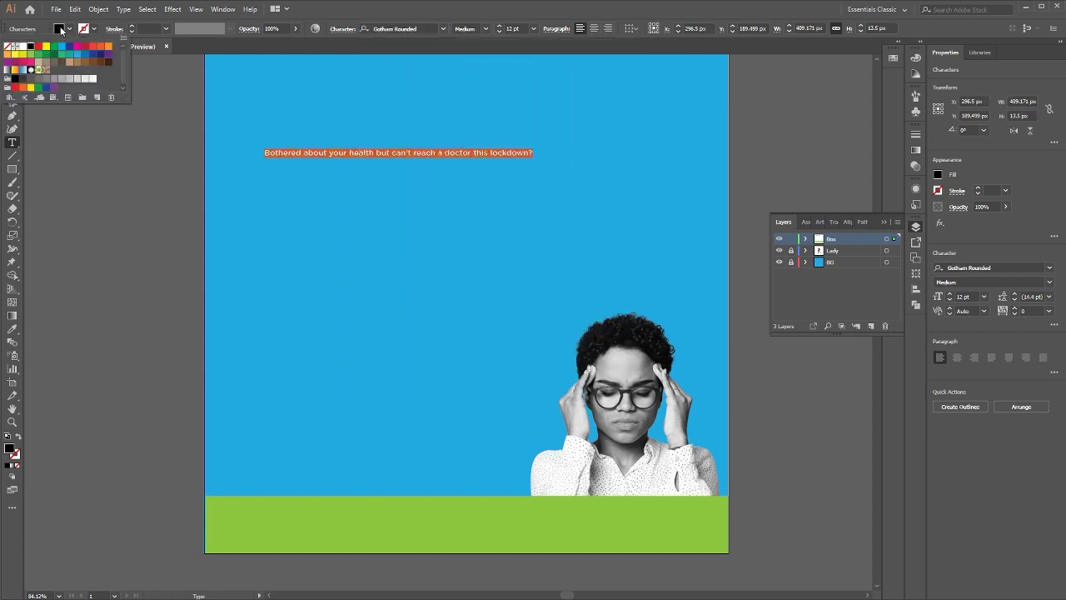
click(13, 53)
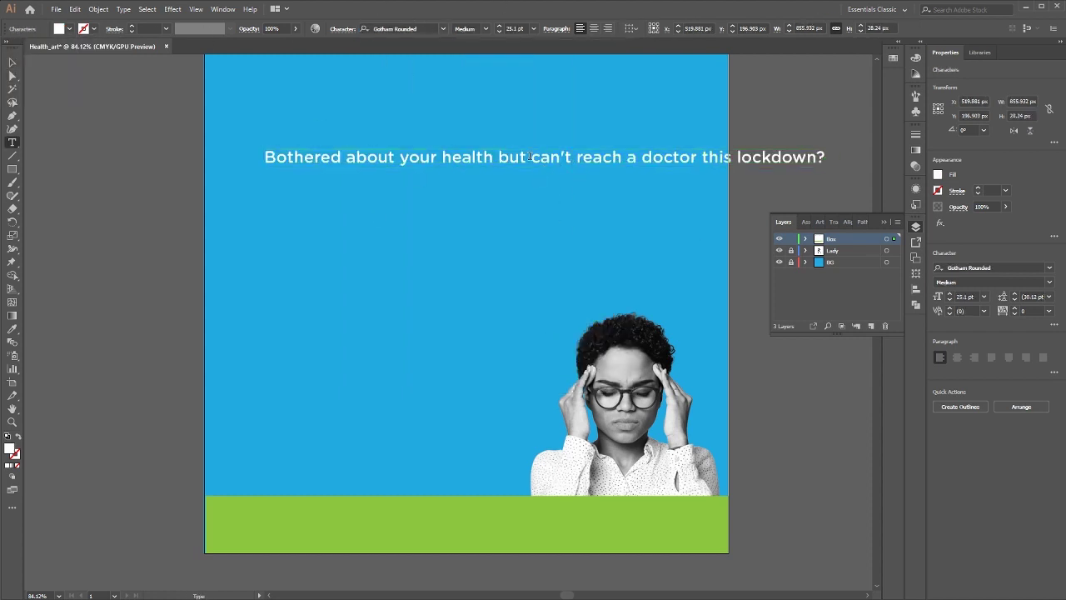
Break the question after "but" and scale it to about 300 px wide (16.77 pt) near the artboard's upper-left area
key(Return)
click(9, 63)
drag(558, 188, 509, 181)
drag(384, 168, 363, 156)
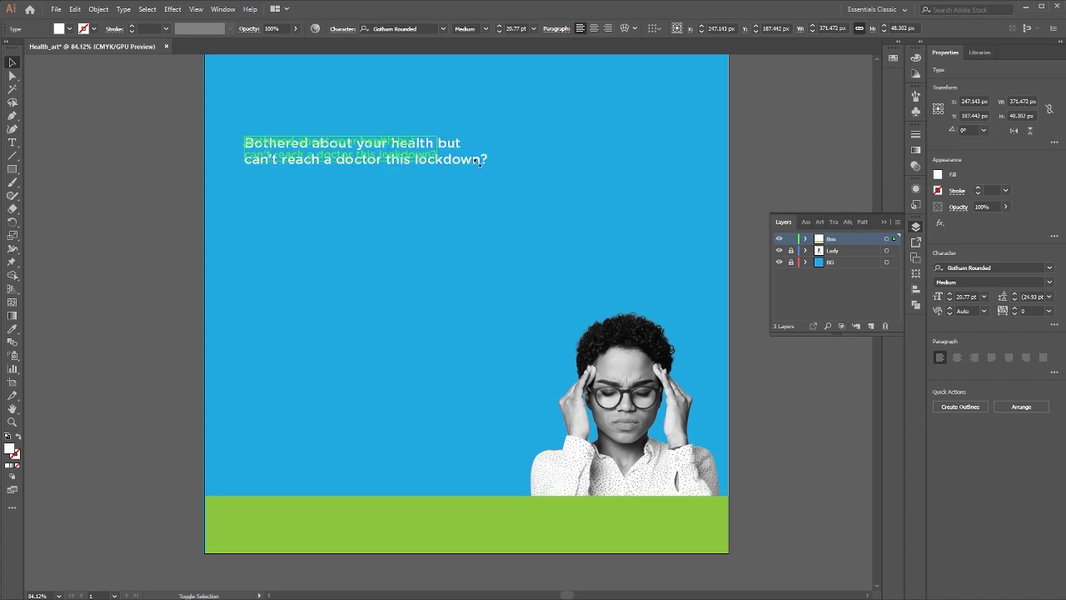
drag(488, 168, 441, 163)
mouse_move(316, 156)
mouse_down()
mouse_move(309, 202)
mouse_move(308, 156)
mouse_up()
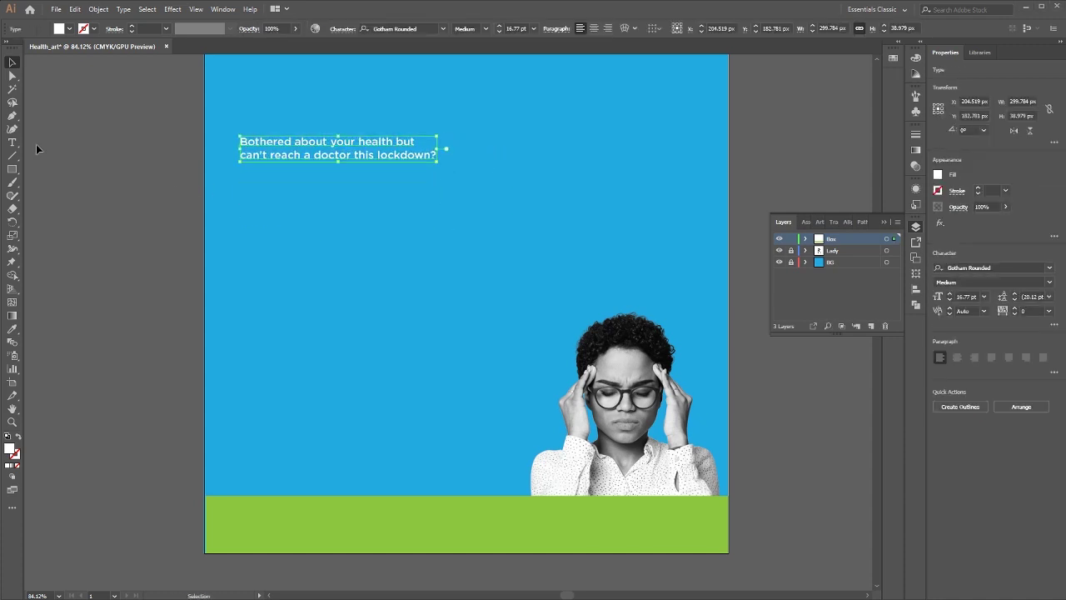
key(t)
click(268, 203)
click(13, 60)
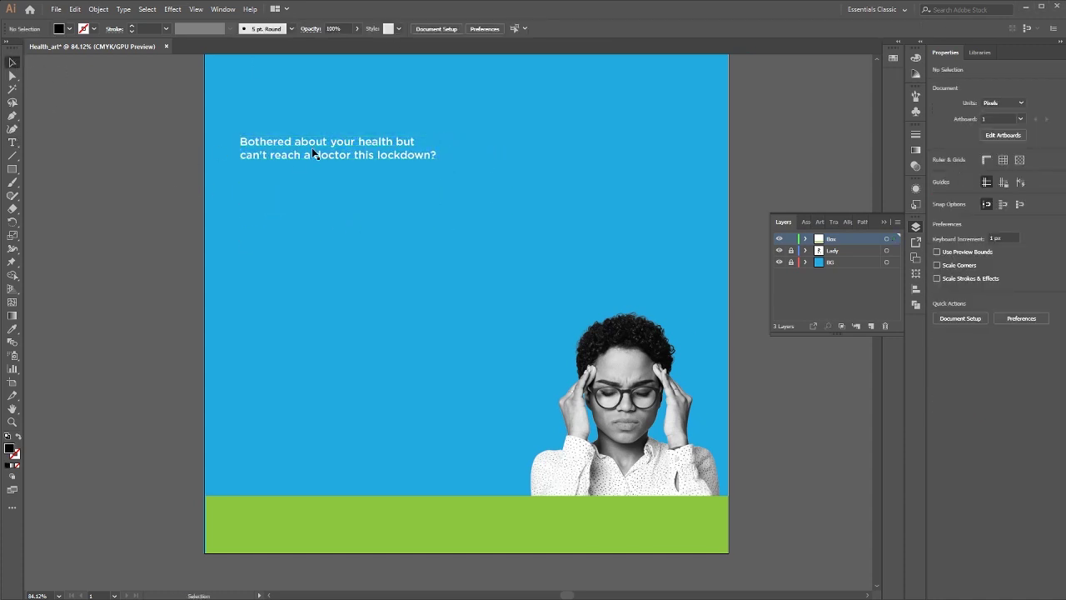
Duplicate the question text below it as a Bold 47.17 pt heading reading "Chat Now With A Doctor", with a line break after "Now"
drag(309, 152, 309, 233)
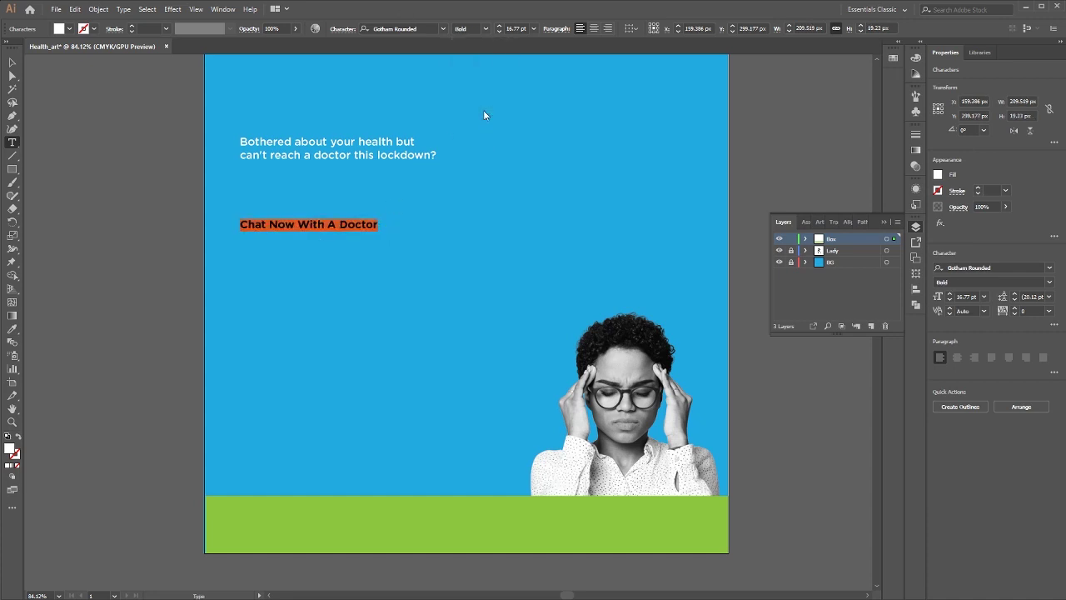
key(Escape)
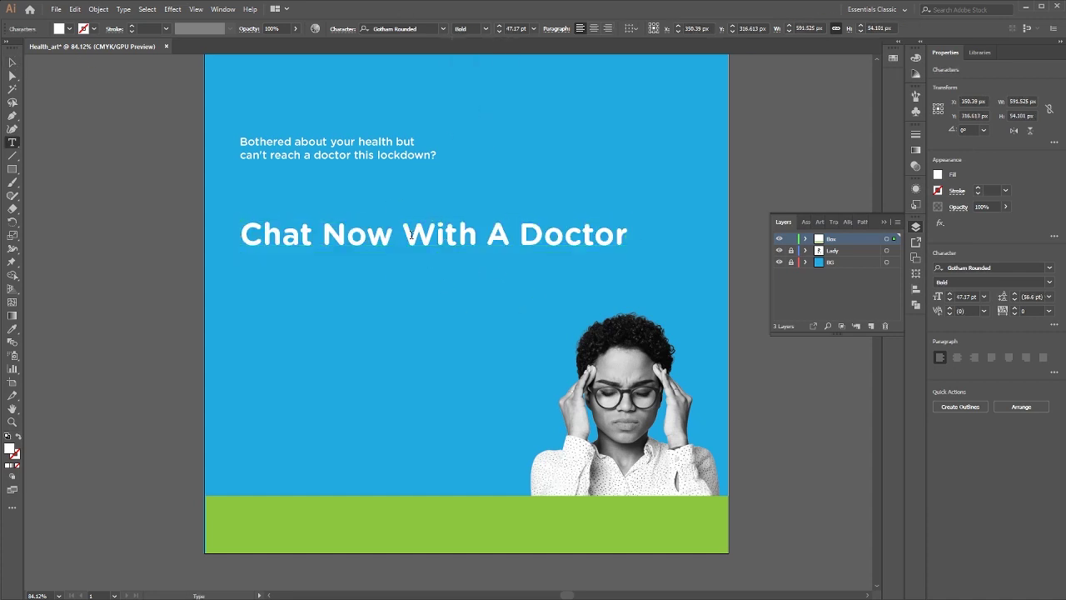
click(410, 234)
key(Return)
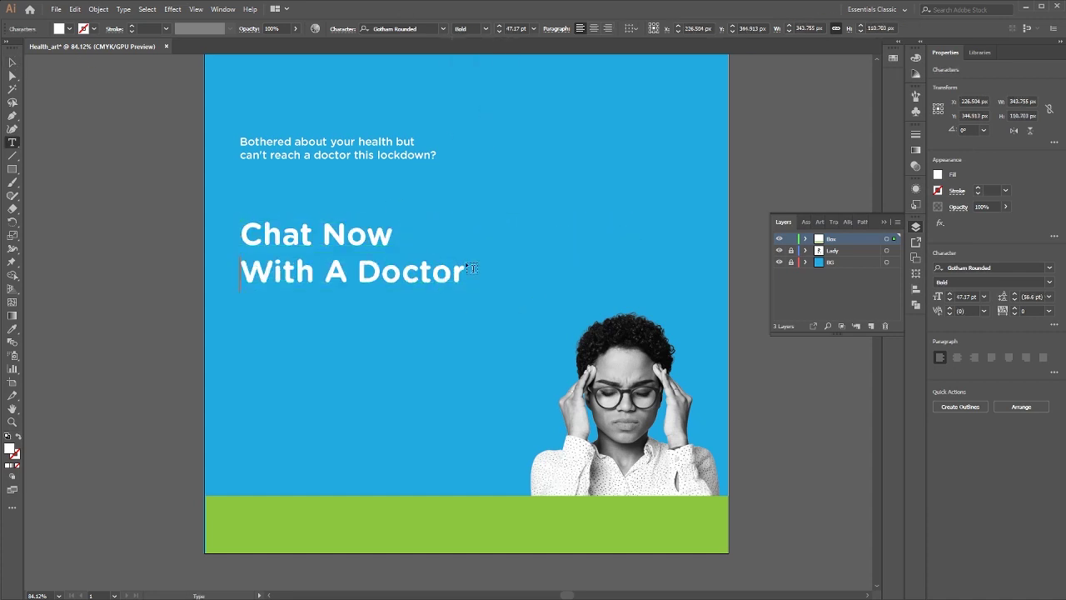
Tighten the heading's tracking to -43 and reduce its leading
key(ctrl+a)
click(344, 32)
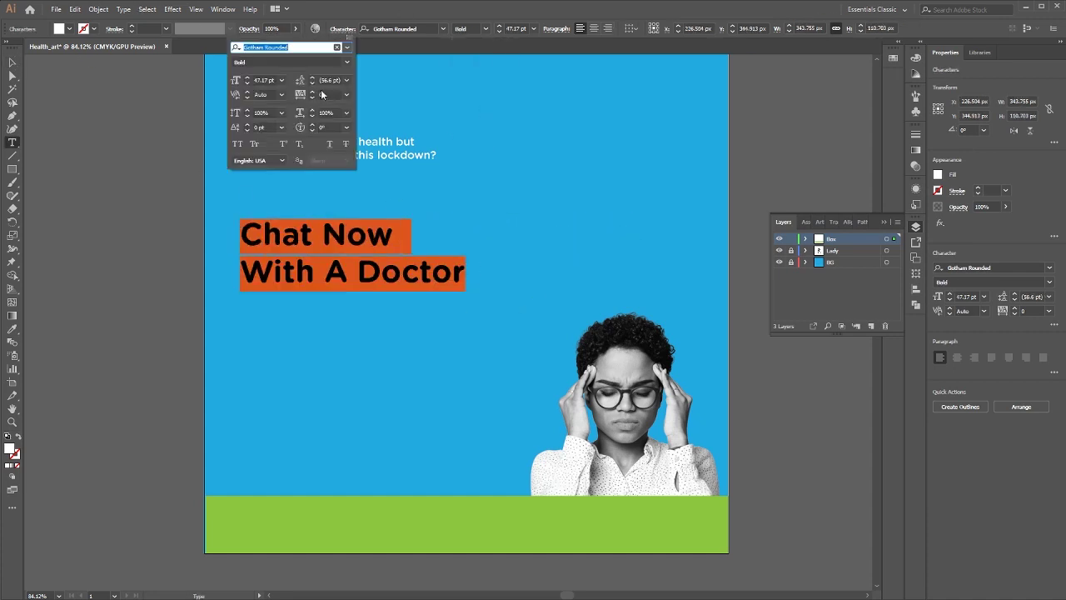
click(302, 99)
scroll(302, 99, down, 20)
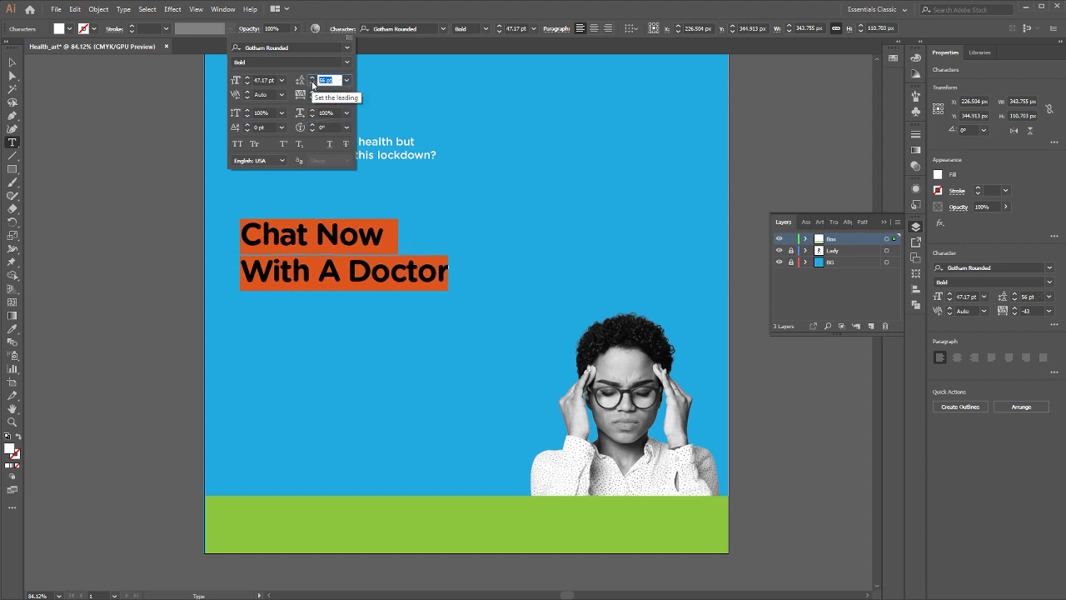
scroll(314, 84, down, 8)
Move the heading up just below the question text and scale it to about 419 px wide (62.01 pt)
click(13, 62)
drag(288, 258, 286, 208)
drag(453, 241, 512, 287)
Change the heading to uppercase and break it before "DOCTOR" so it runs over three lines
triple_click(450, 240)
key(ctrl+a)
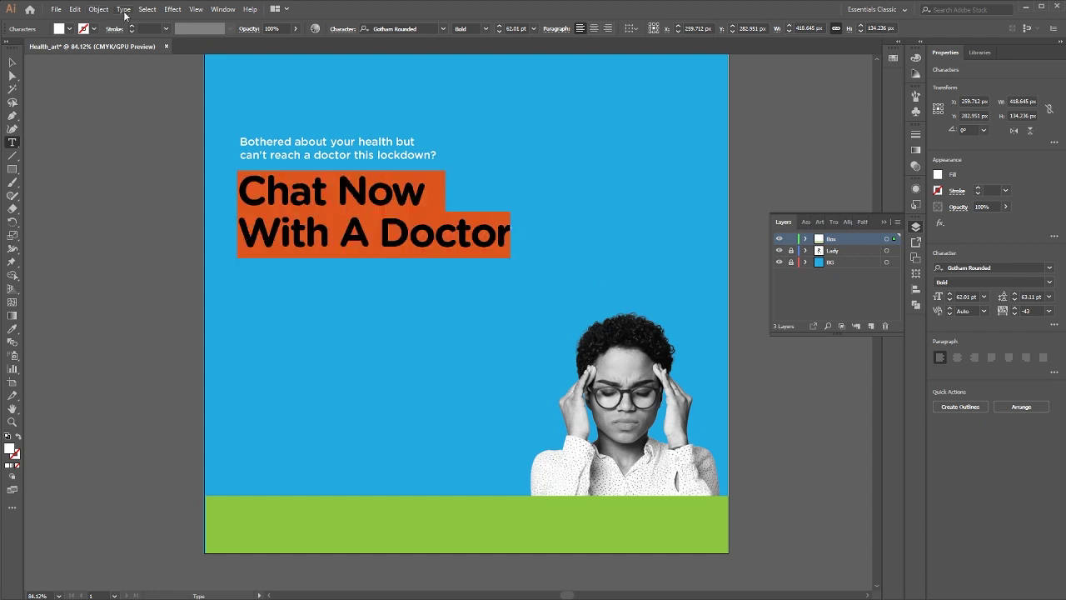
click(123, 9)
mouse_move(155, 176)
click(315, 175)
click(398, 232)
key(Return)
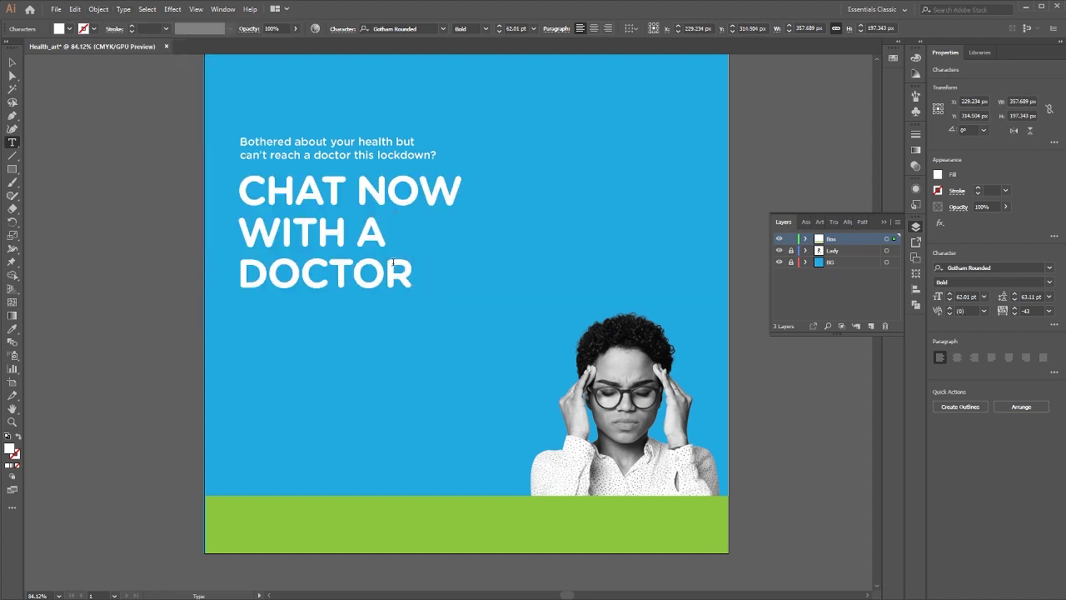
Set the leading of the three-line heading to 58 pt and deselect it
key(ctrl+a)
click(337, 32)
click(299, 85)
key(Down)
key(Down)
key(Down)
key(Down)
key(Down)
key(Down)
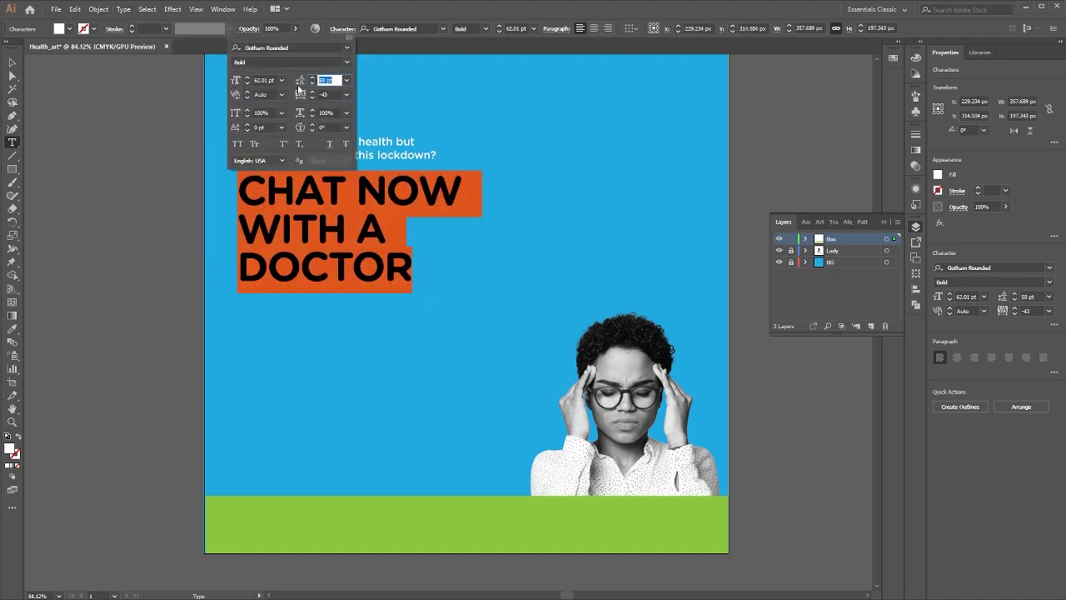
click(12, 63)
click(32, 102)
Draw a dark blue rectangle about 338 by 36 px directly below the heading
click(12, 169)
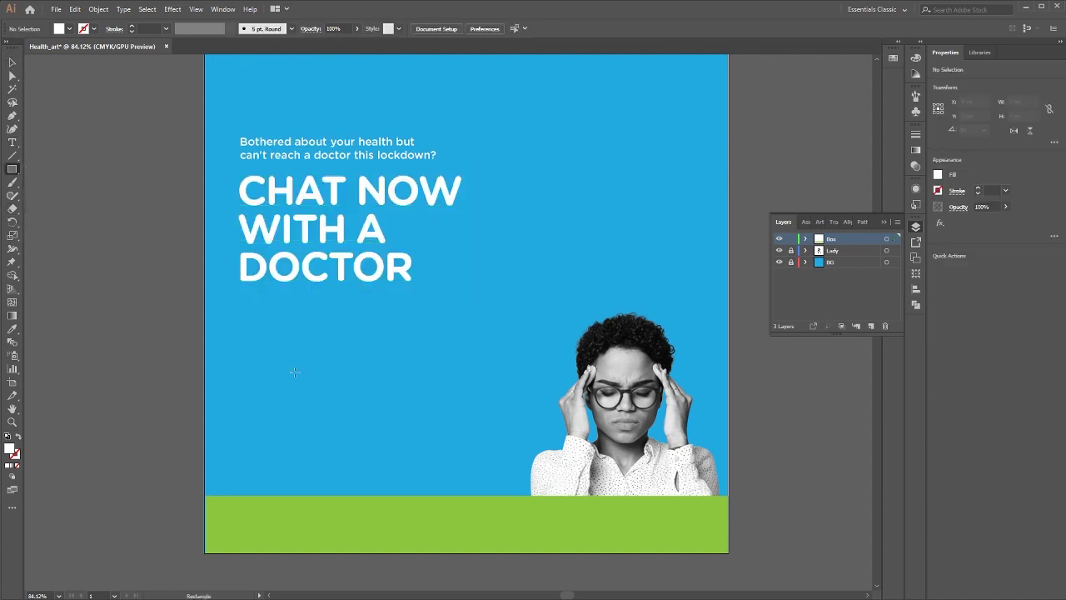
drag(464, 316, 463, 317)
click(69, 29)
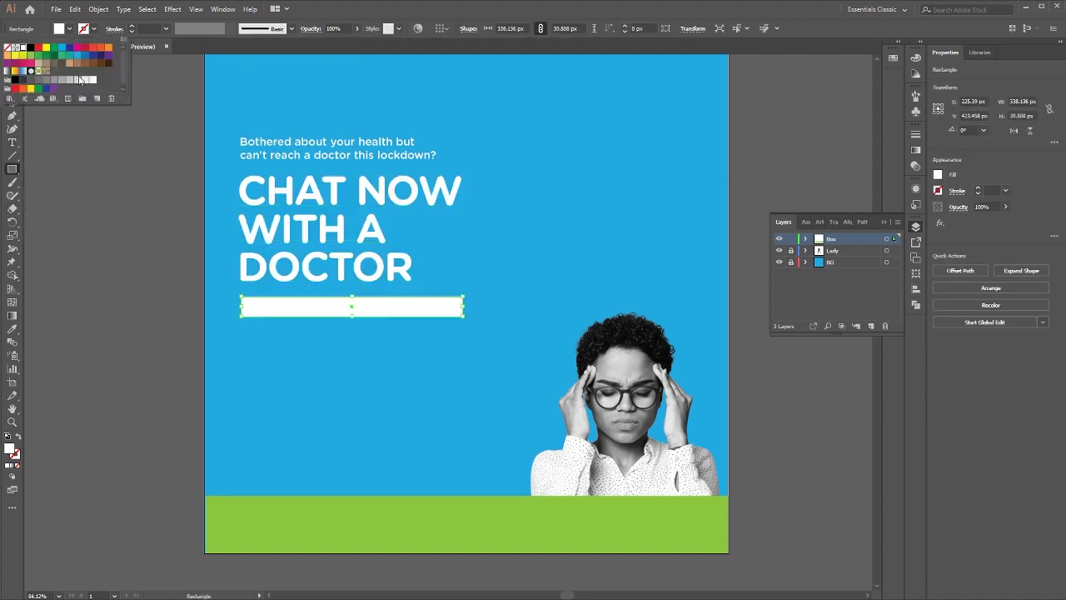
click(90, 53)
drag(353, 318, 353, 321)
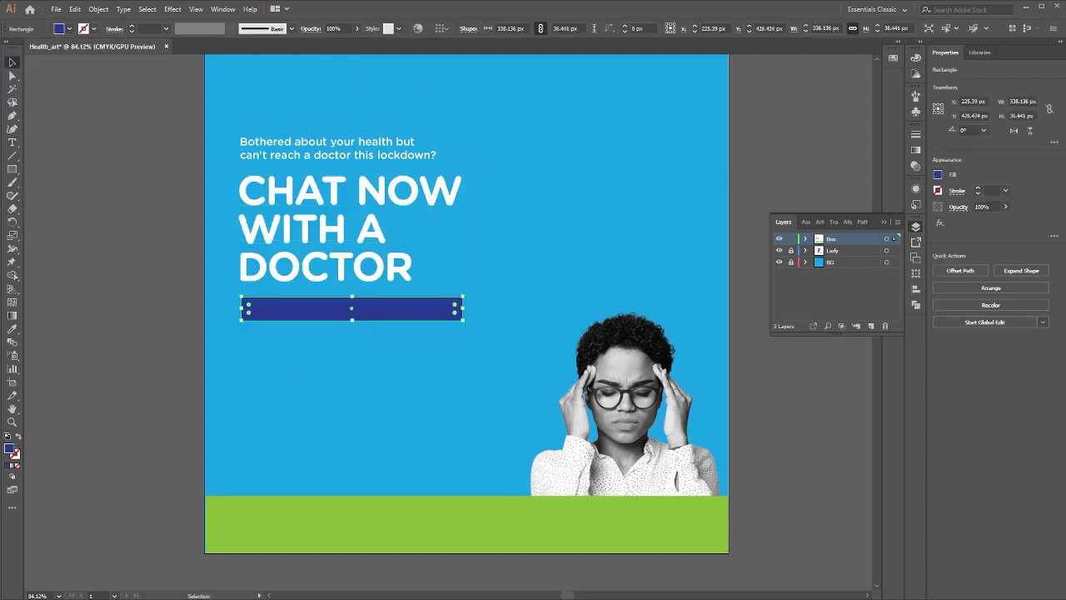
Duplicate the question text onto the dark blue box and move the copy to a new top layer
alt+drag(314, 152, 336, 317)
double_click(344, 311)
double_click(343, 326)
click(379, 311)
click(377, 324)
click(871, 326)
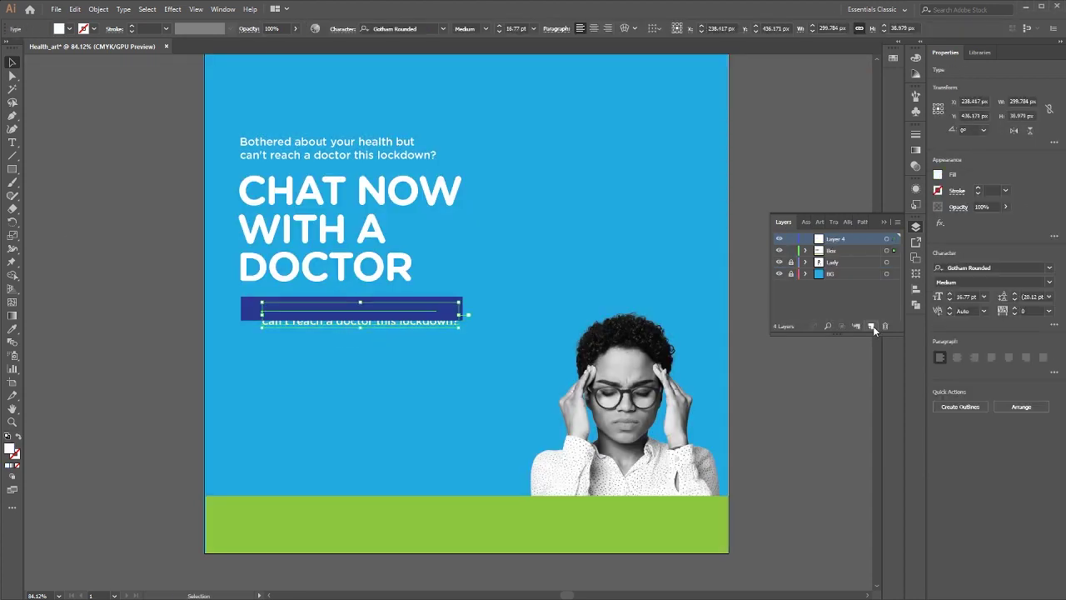
drag(895, 251, 895, 239)
Replace the copied text on the dark blue box with "Visit: campidu.com/mydoc"
double_click(339, 312)
key(ctrl+a)
text(Visit: campidu.com/mydoc)
Make the web address line bold and colour the word "Visit:" light green
double_click(307, 307)
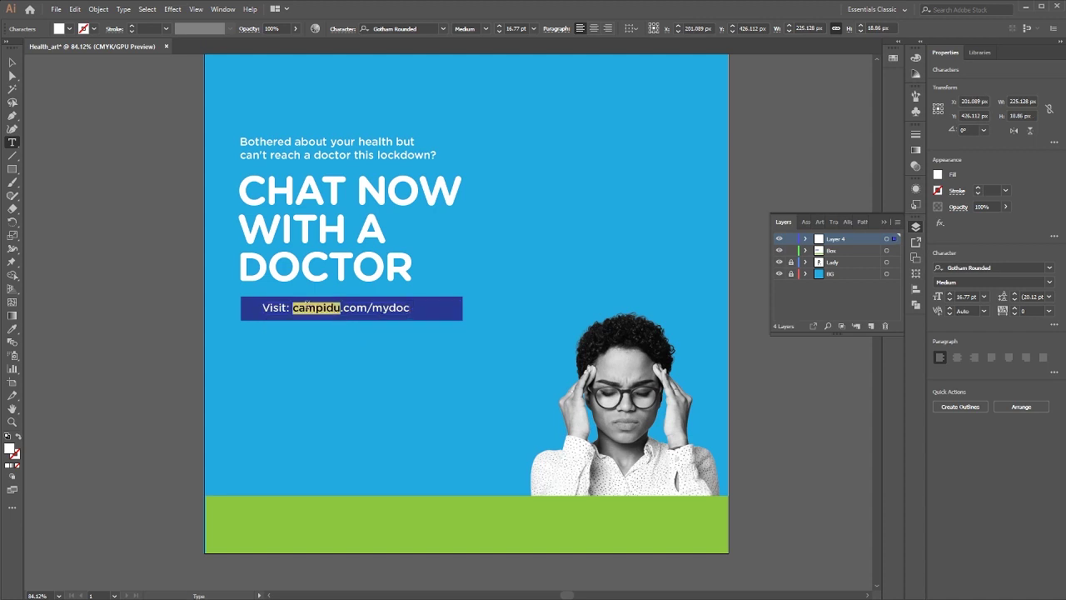
click(485, 28)
click(475, 114)
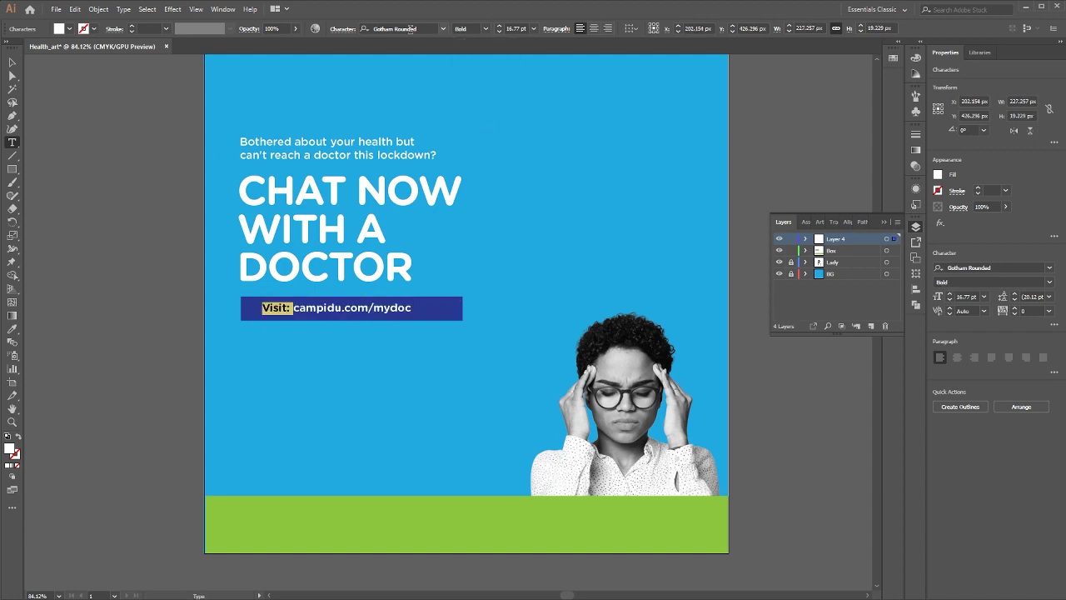
click(69, 28)
click(445, 4)
key(Escape)
Shift the web address text towards the box's left end and narrow the box to about 268 px wide
drag(394, 307, 383, 307)
click(450, 305)
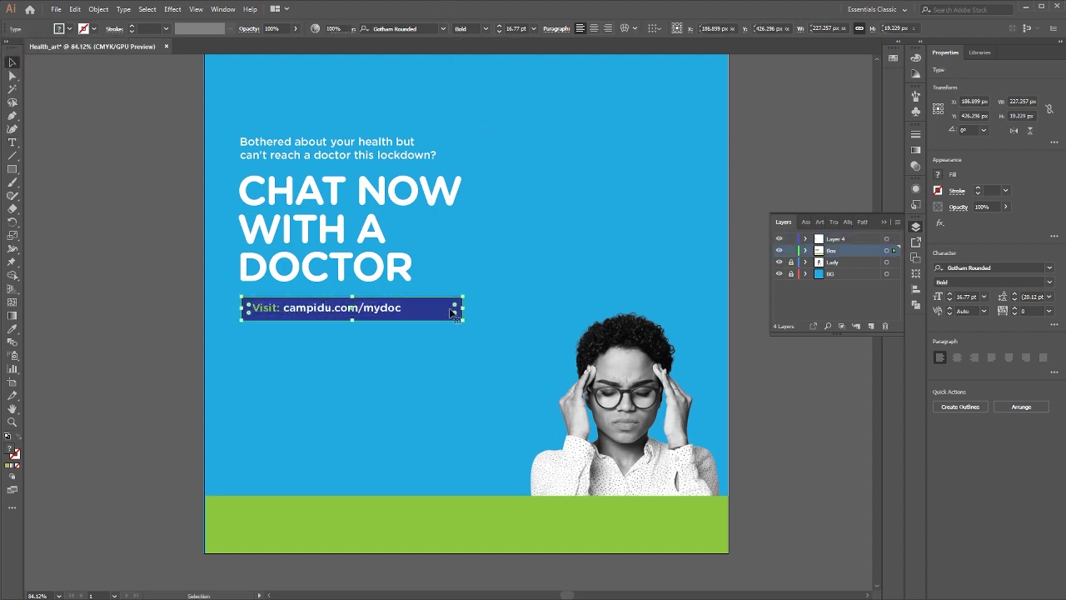
drag(462, 308, 416, 309)
Round the dark blue box's corners fully into a pill shape
drag(238, 267, 308, 313)
key(a)
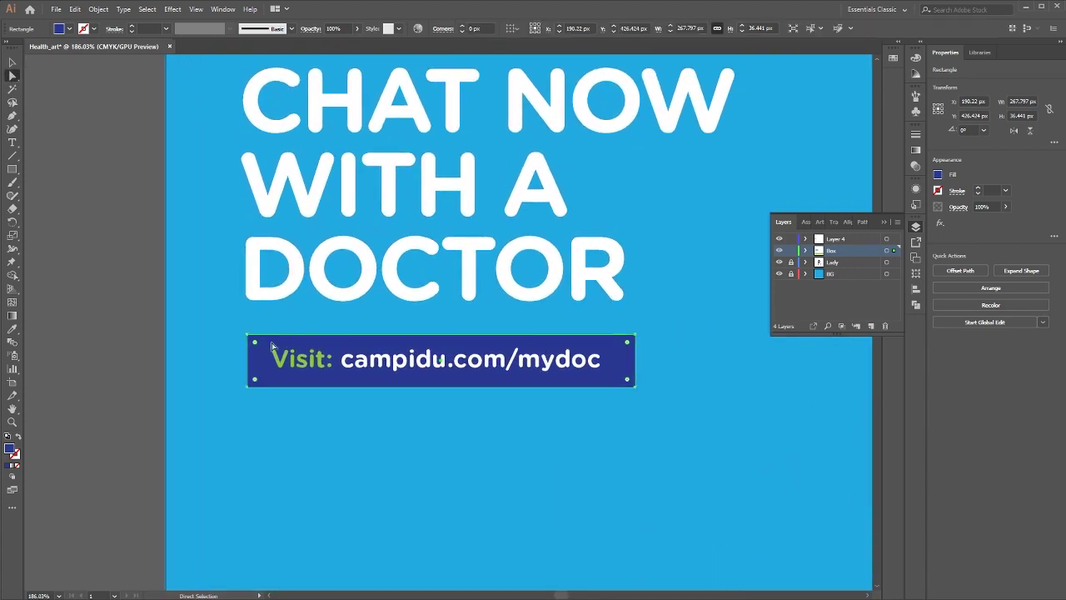
drag(290, 364, 290, 364)
click(58, 186)
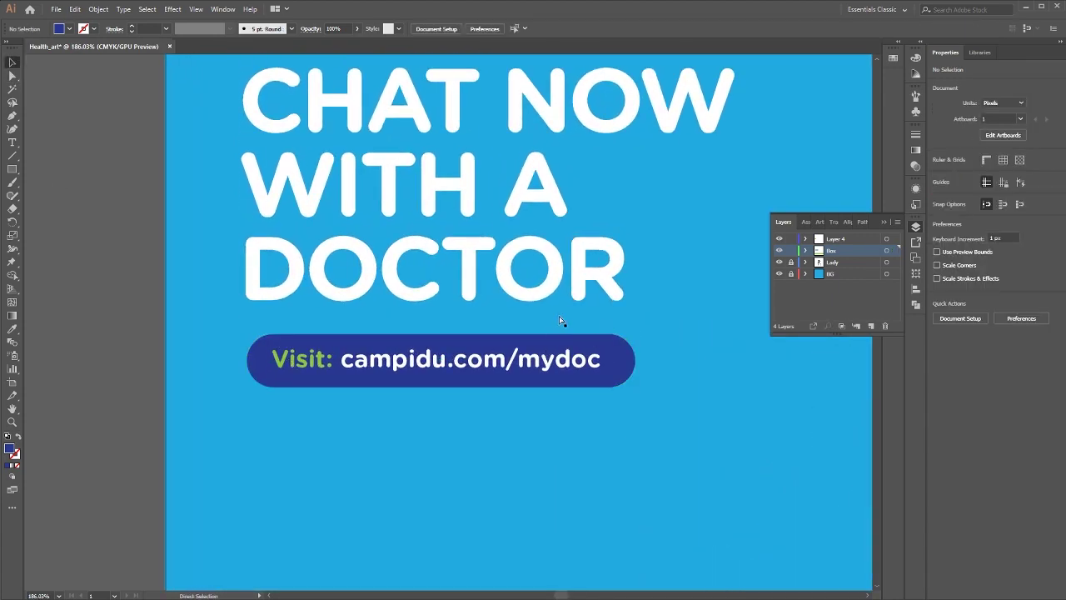
Move the web address and its pill up closer to the heading, centred on each other and nudged slightly left
key(v)
click(402, 347)
shift+click(396, 366)
drag(395, 367, 395, 356)
click(375, 28)
key(Left)
key(Left)
key(ctrl+shift+a)
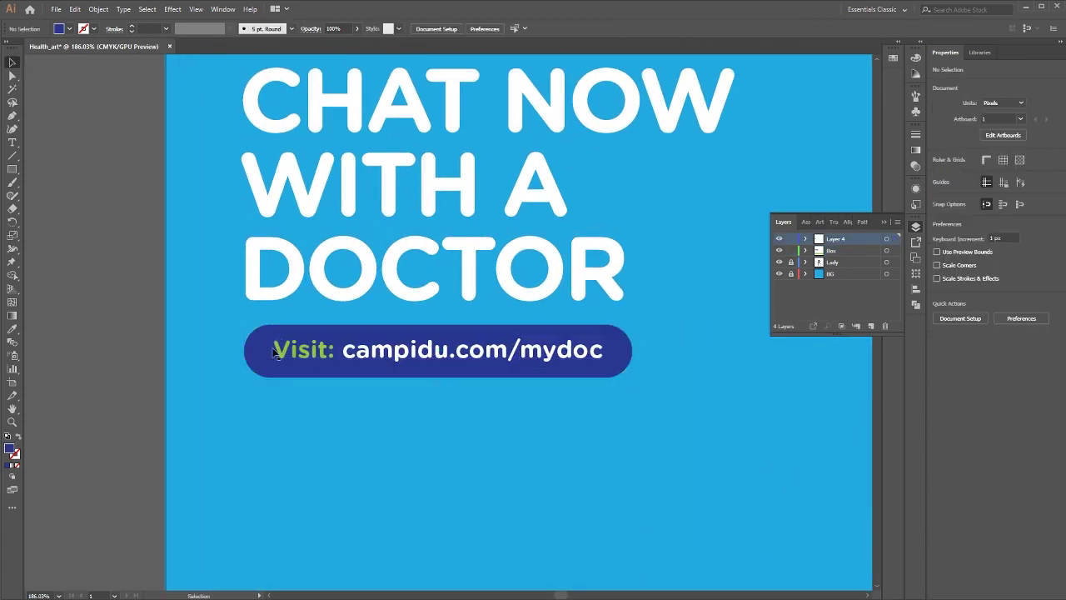
Align the dark blue pill with the left edge of the CHAT NOW WITH A DOCTOR heading
click(264, 353)
shift+click(283, 271)
click(360, 28)
key(F6)
click(284, 418)
Centre the web address text on its pill and move both slightly down from the heading
click(354, 361)
key(Left)
key(Left)
key(Left)
key(Left)
key(Left)
shift+click(619, 349)
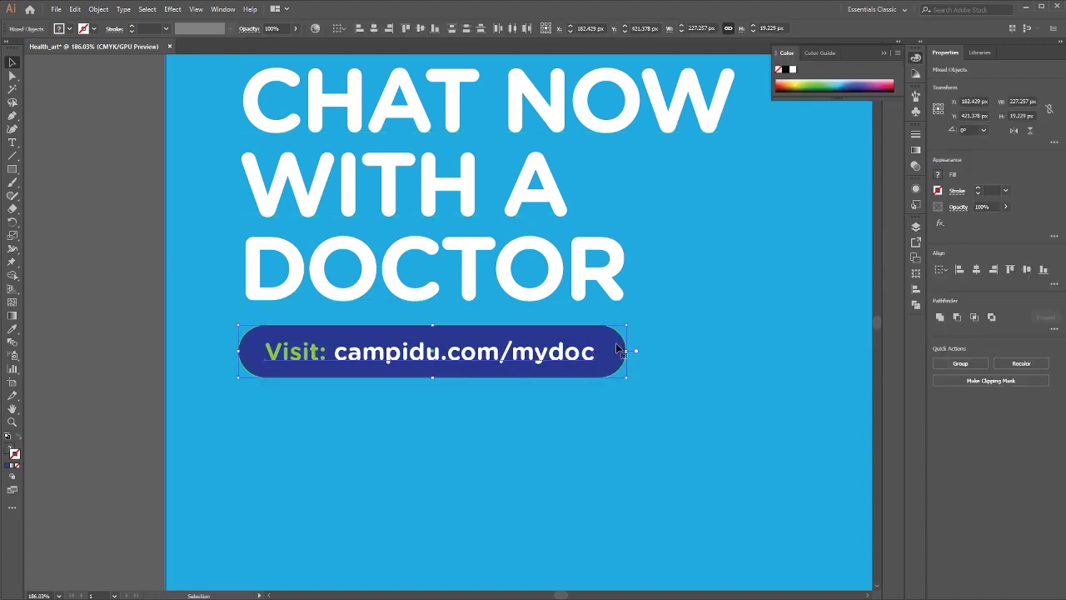
click(619, 349)
click(375, 28)
drag(404, 356, 404, 366)
click(162, 389)
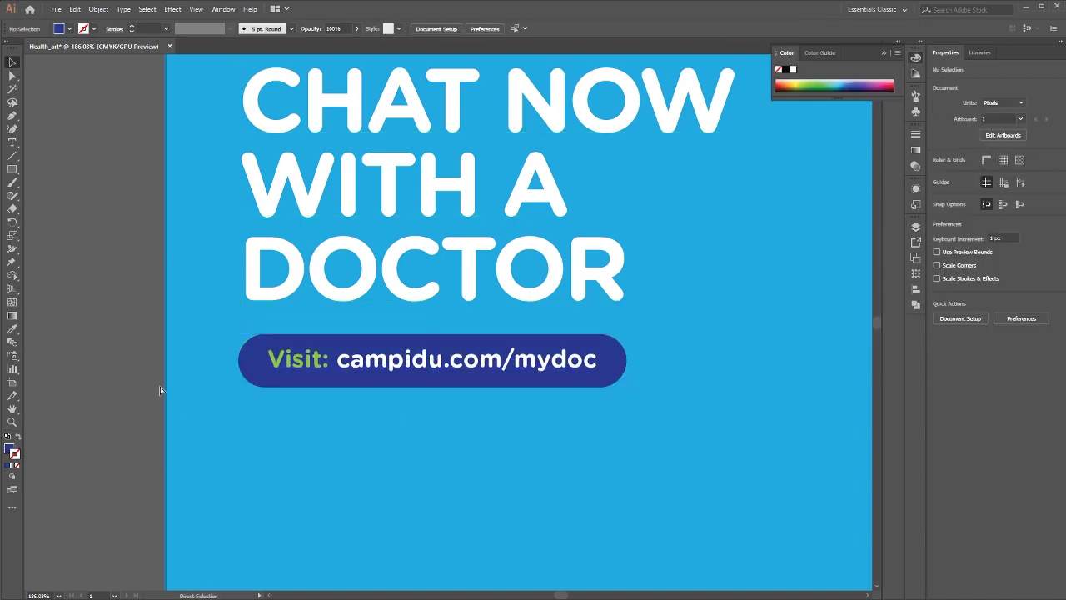
Left-align the two-line intro text with the heading below it
key(ctrl+minus)
key(ctrl+minus)
key(ctrl+minus)
click(450, 273)
shift+click(414, 212)
shift+click(454, 210)
shift+click(454, 210)
click(453, 245)
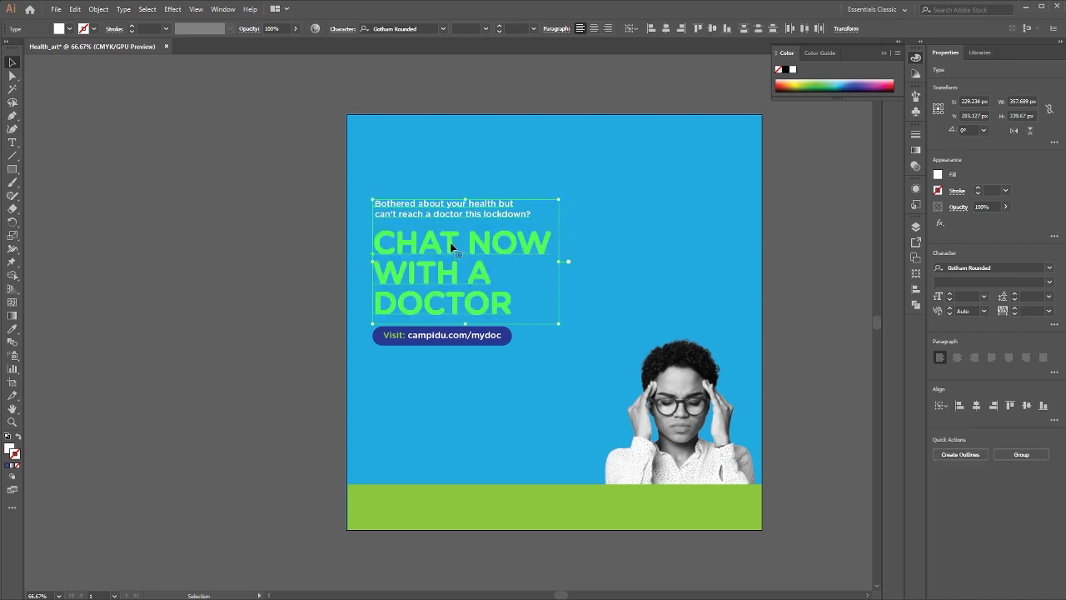
click(652, 28)
Move the intro, heading and web address group slightly right and enlarge it to about 426 px wide
click(207, 299)
drag(502, 293, 457, 294)
key(ctrl+a)
drag(395, 308, 407, 308)
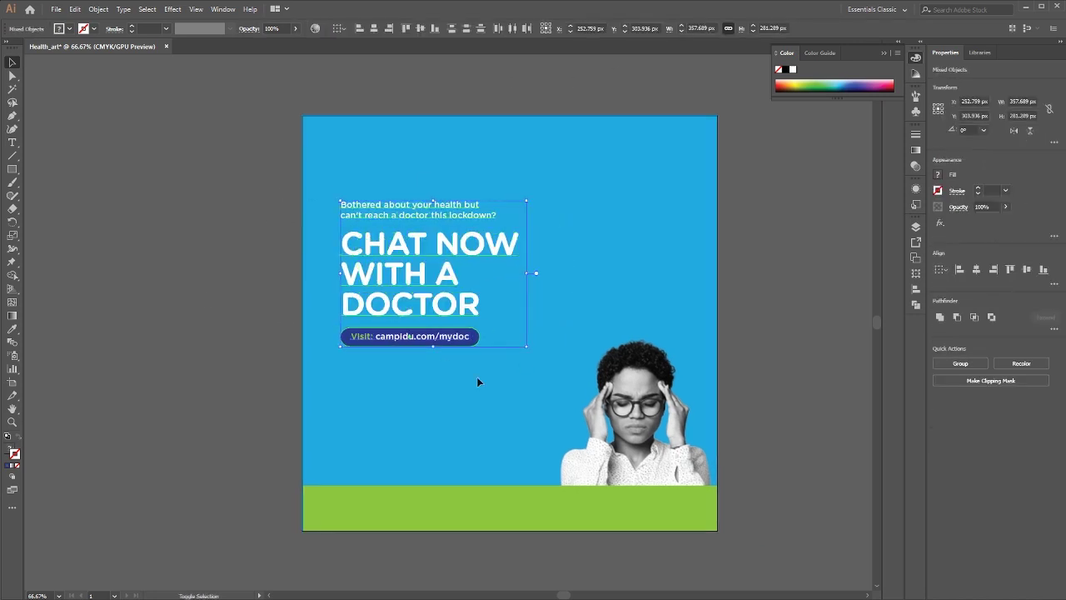
drag(526, 349, 565, 368)
drag(448, 355, 438, 356)
click(427, 490)
drag(427, 497, 395, 413)
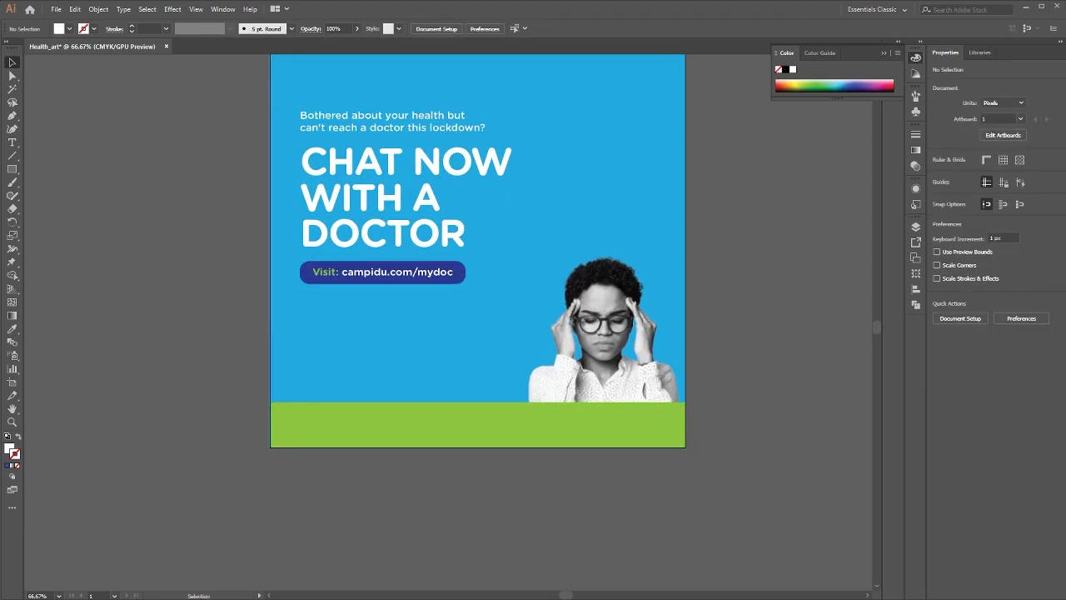
Place the doctor mascot image in the artboard's upper-right corner, enlarged to about 126 px wide
drag(716, 221, 609, 210)
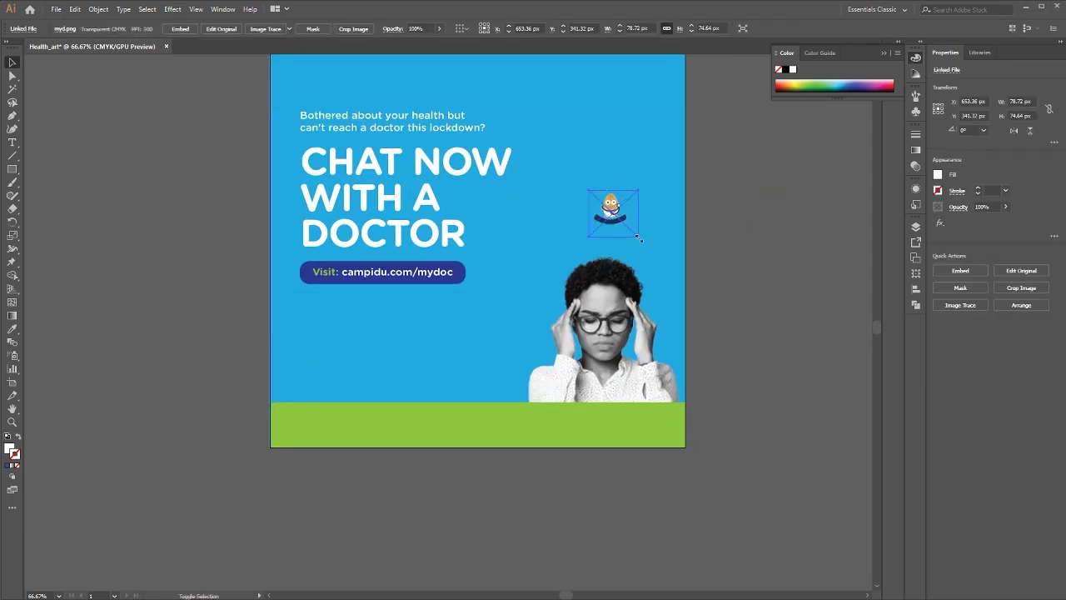
drag(620, 120, 606, 198)
drag(600, 277, 669, 143)
scroll(614, 121, up, 3)
drag(678, 153, 684, 146)
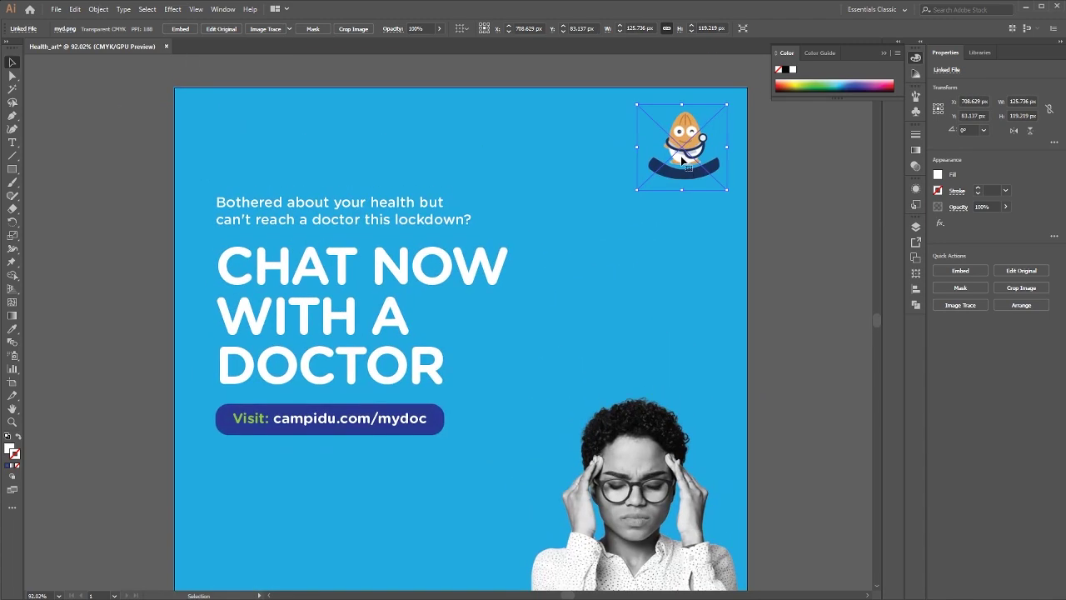
Place the Campidu logo at the right end of the green strip, horizontally centred with the mascot
drag(431, 483, 495, 320)
drag(131, 341, 767, 476)
drag(770, 471, 641, 511)
scroll(637, 141, down, 1)
drag(596, 132, 586, 198)
click(610, 108)
shift+click(609, 544)
click(488, 29)
drag(605, 132, 611, 132)
click(733, 294)
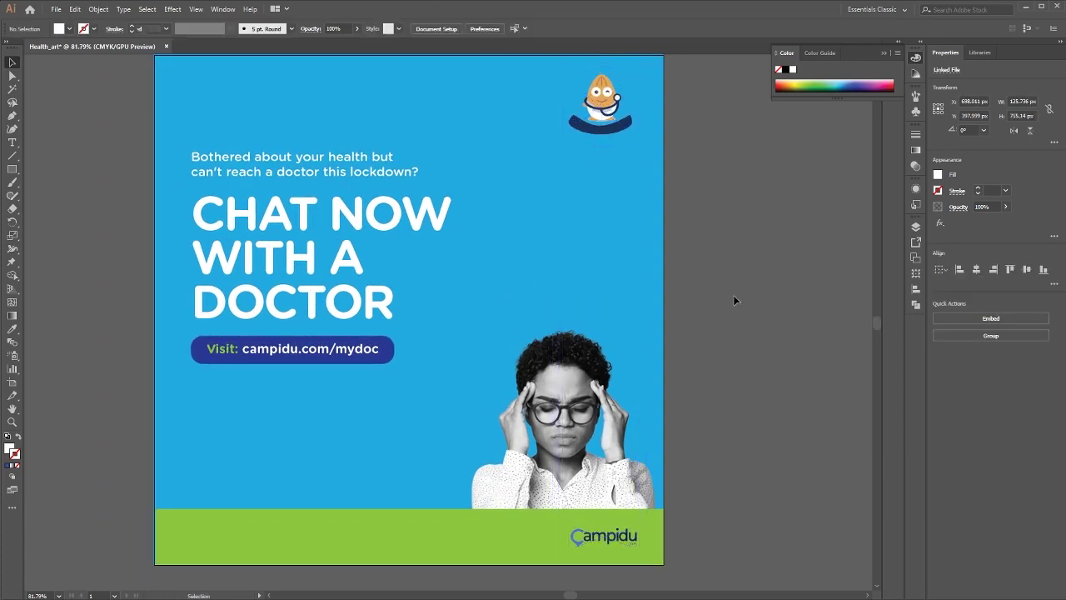
Set the intro text's line spacing to 26 pt and nudge the text slightly up
drag(706, 468, 748, 331)
drag(351, 182, 339, 288)
triple_click(335, 141)
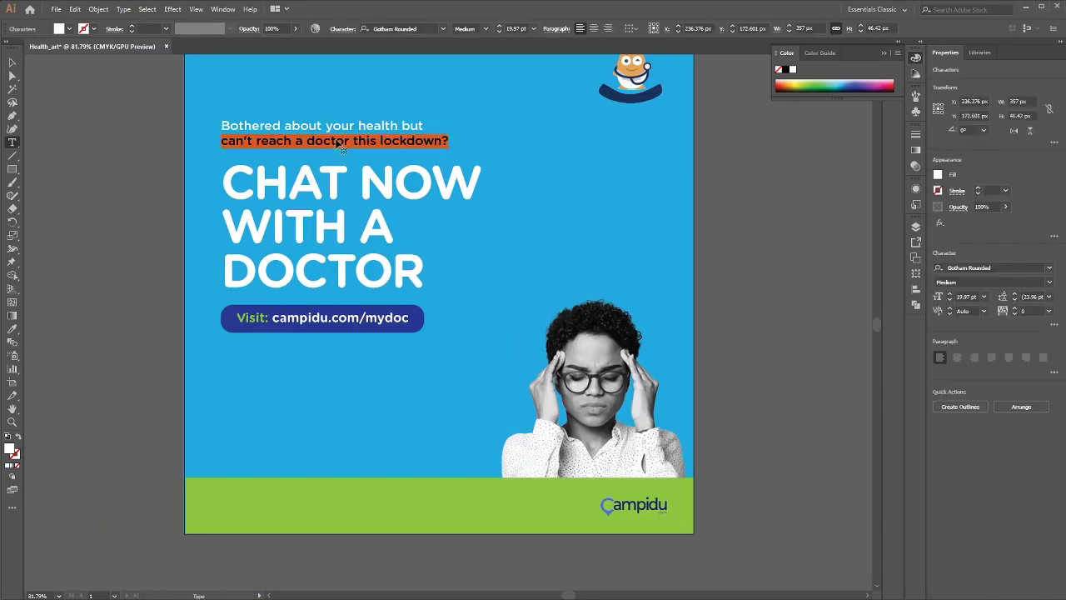
key(ctrl+a)
click(352, 29)
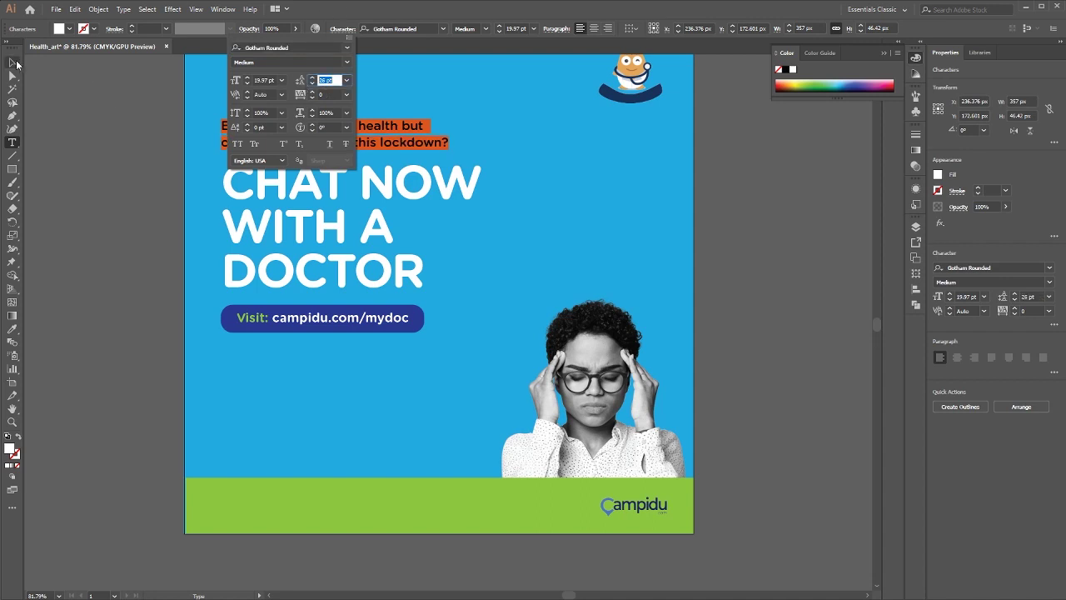
click(14, 63)
shift+click(254, 159)
click(331, 152)
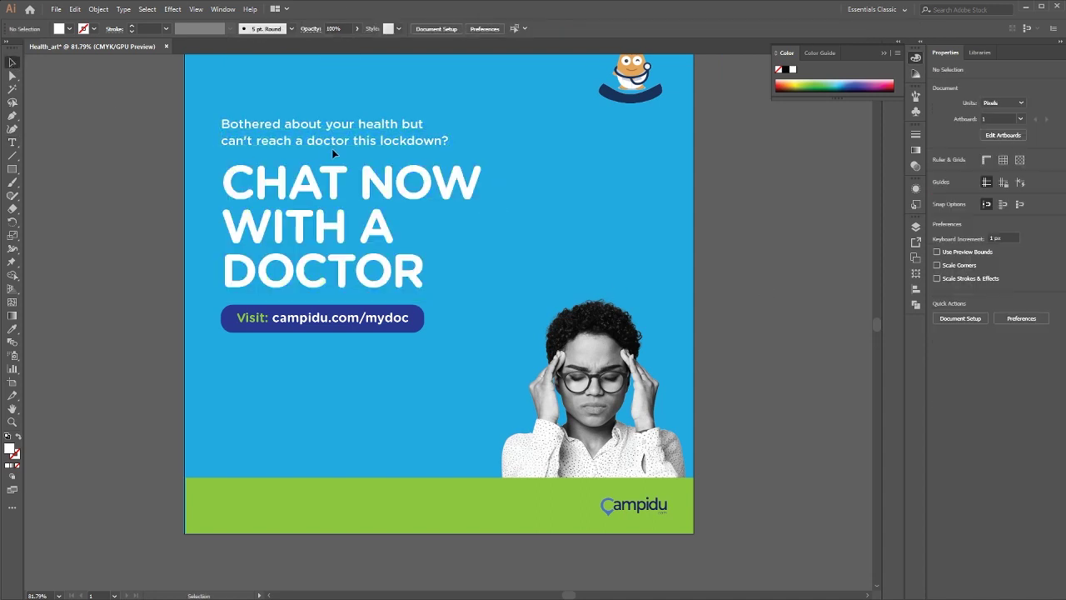
Duplicate the intro text onto the green strip and replace its wording with "Brought to you by"
drag(332, 143, 351, 378)
double_click(351, 377)
triple_click(352, 377)
text(Brought to you by)
Set the "Brought to you by" text to 10 pt and move it just left of the Campidu logo
key(ctrl+a)
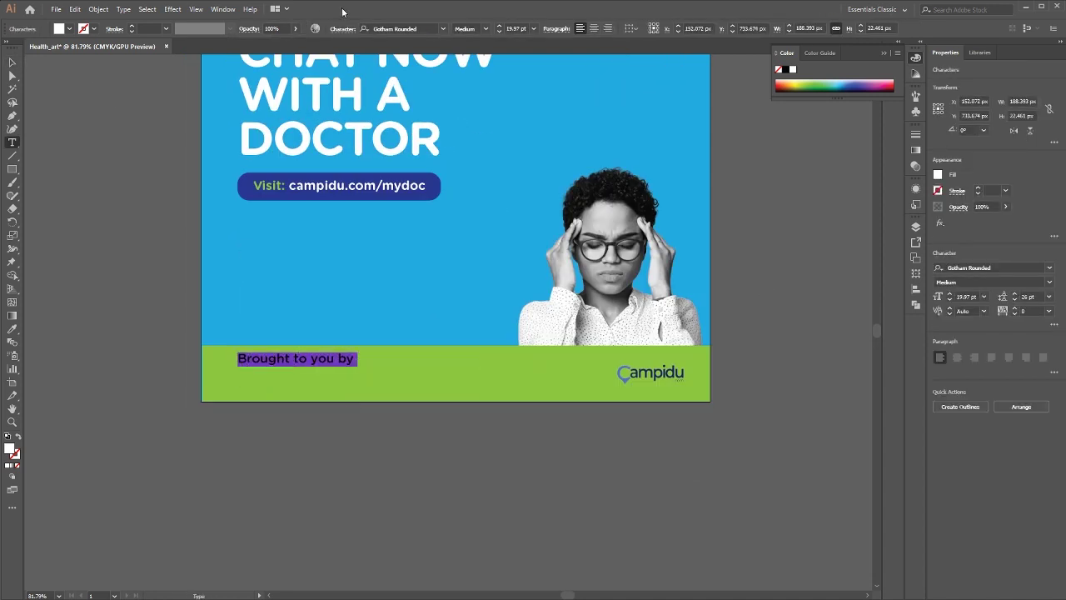
click(533, 28)
click(548, 104)
click(486, 28)
click(11, 62)
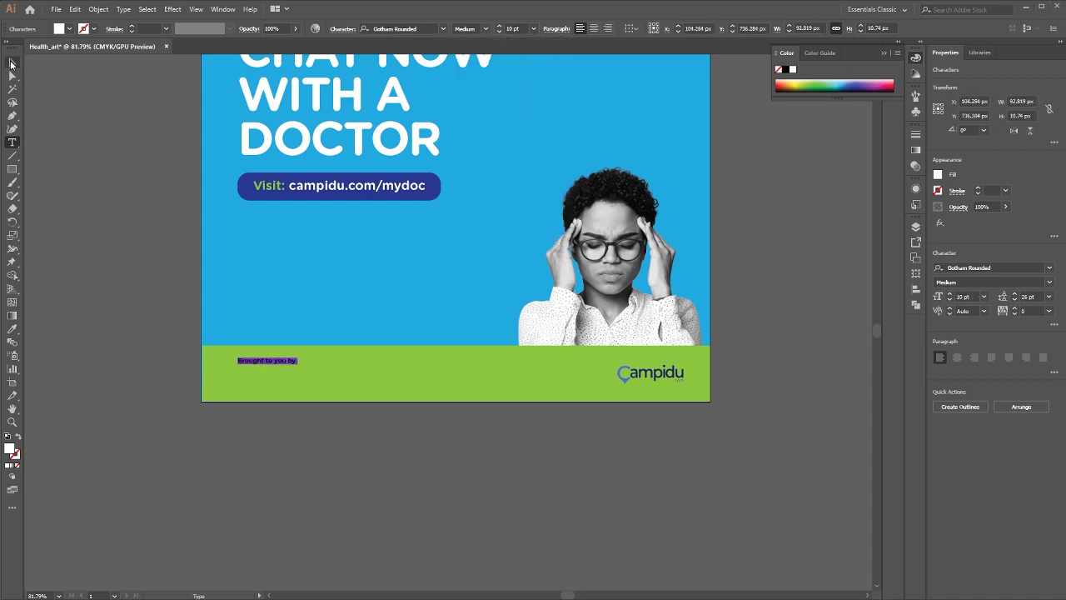
click(150, 224)
drag(277, 360, 592, 375)
Draw a green circle overlapping the strip's upper edge near its left end, plus a separate smaller one about 76 px wide
drag(486, 162, 550, 232)
click(412, 442)
drag(11, 169, 60, 196)
mouse_move(336, 392)
mouse_down()
mouse_move(392, 454)
mouse_move(373, 445)
mouse_move(438, 358)
mouse_up()
click(12, 62)
drag(434, 317, 432, 320)
Centre the smaller circle on the larger green one and fill it with white
click(60, 28)
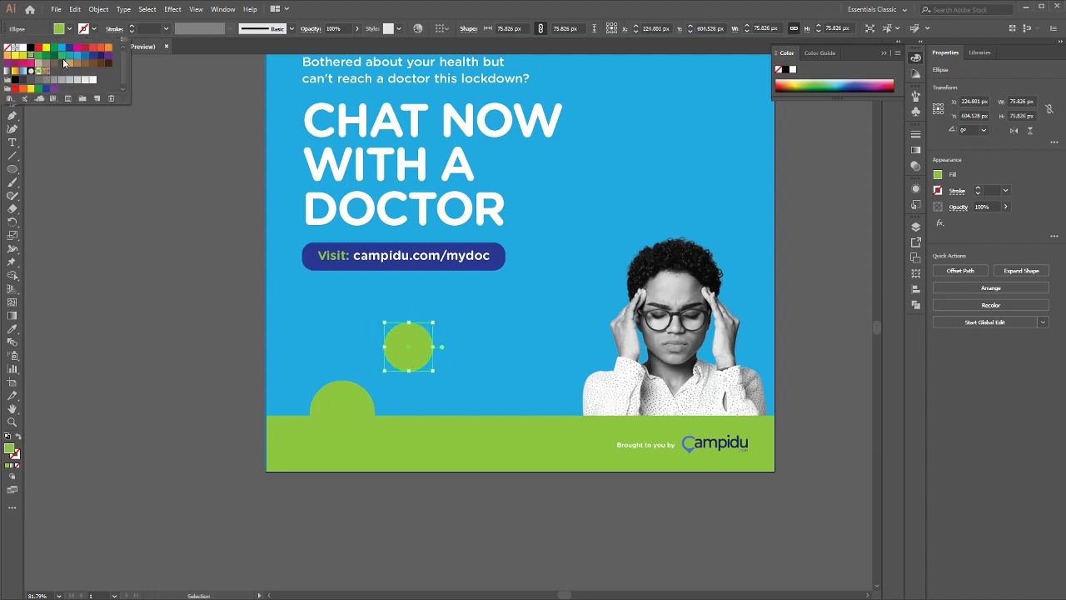
click(70, 53)
shift+click(342, 414)
click(342, 414)
click(476, 28)
click(523, 29)
click(138, 405)
click(333, 405)
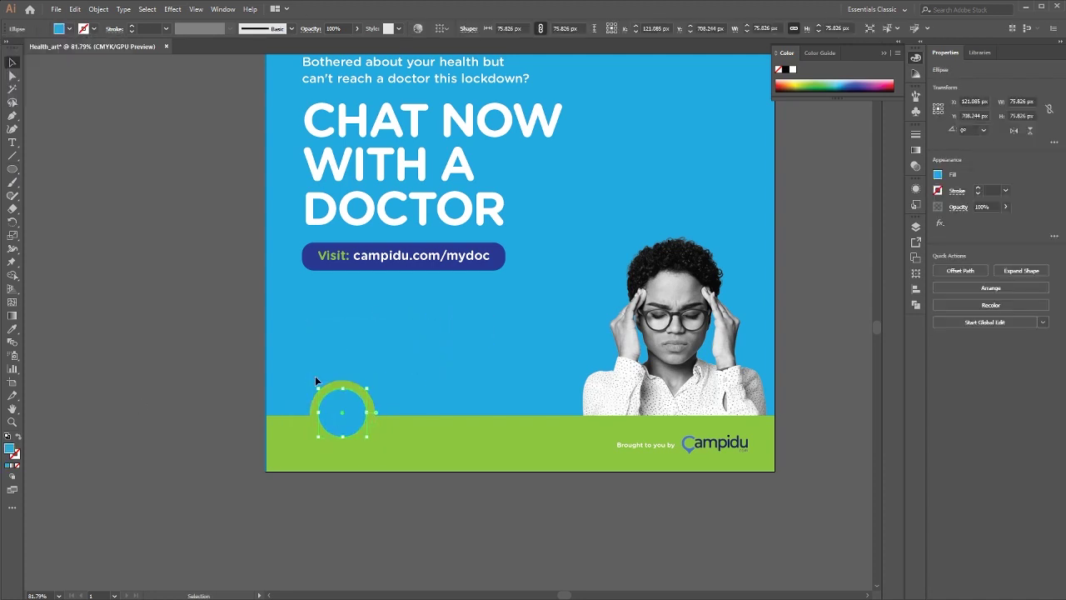
click(59, 28)
click(25, 46)
click(97, 290)
Duplicate the intro text above the circle badge and replace its wording with "It's Free!" on two lines
drag(392, 81, 423, 366)
triple_click(434, 365)
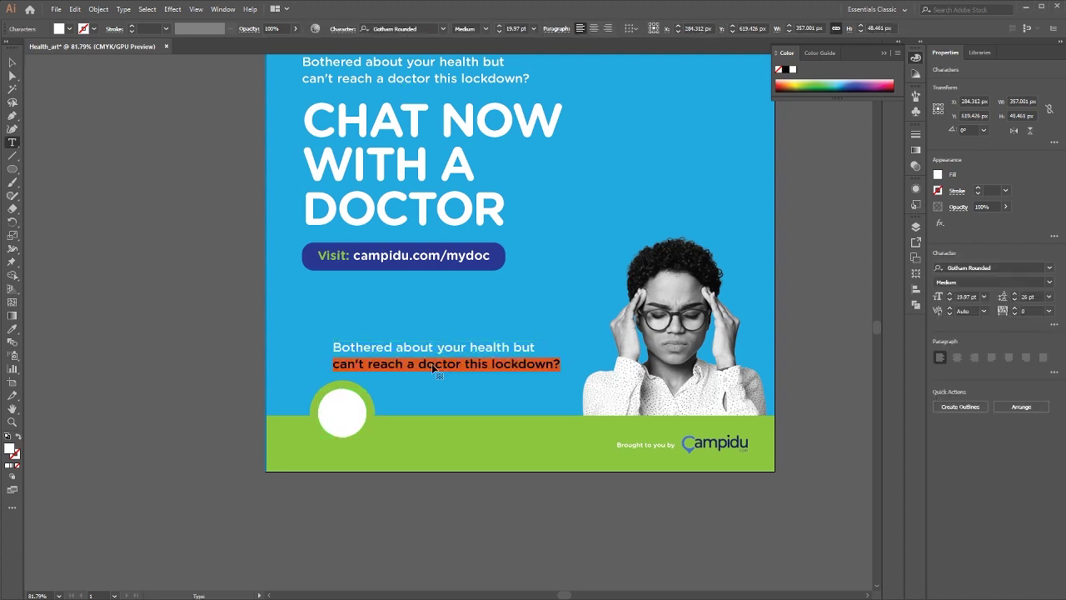
key(BackSpace)
key(BackSpace)
key(BackSpace)
key(BackSpace)
key(BackSpace)
key(BackSpace)
key(BackSpace)
key(BackSpace)
key(BackSpace)
key(BackSpace)
key(BackSpace)
key(BackSpace)
key(BackSpace)
key(BackSpace)
key(BackSpace)
key(BackSpace)
key(BackSpace)
key(BackSpace)
key(BackSpace)
key(BackSpace)
text(It's Free!)
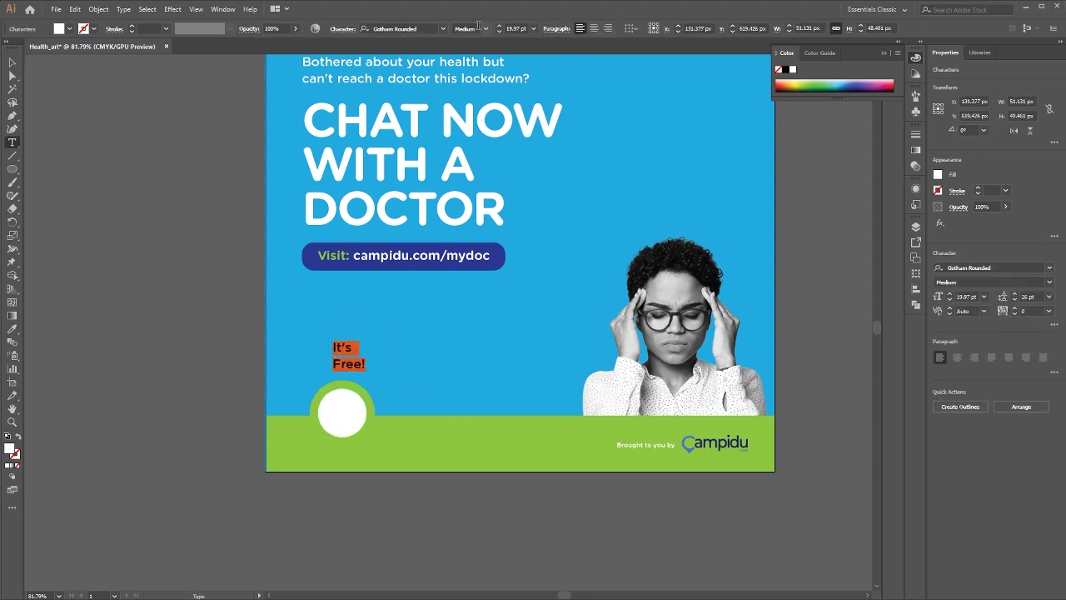
Colour the centred "It's Free!" text light blue inside the white circle and move it to Layer 4
click(59, 28)
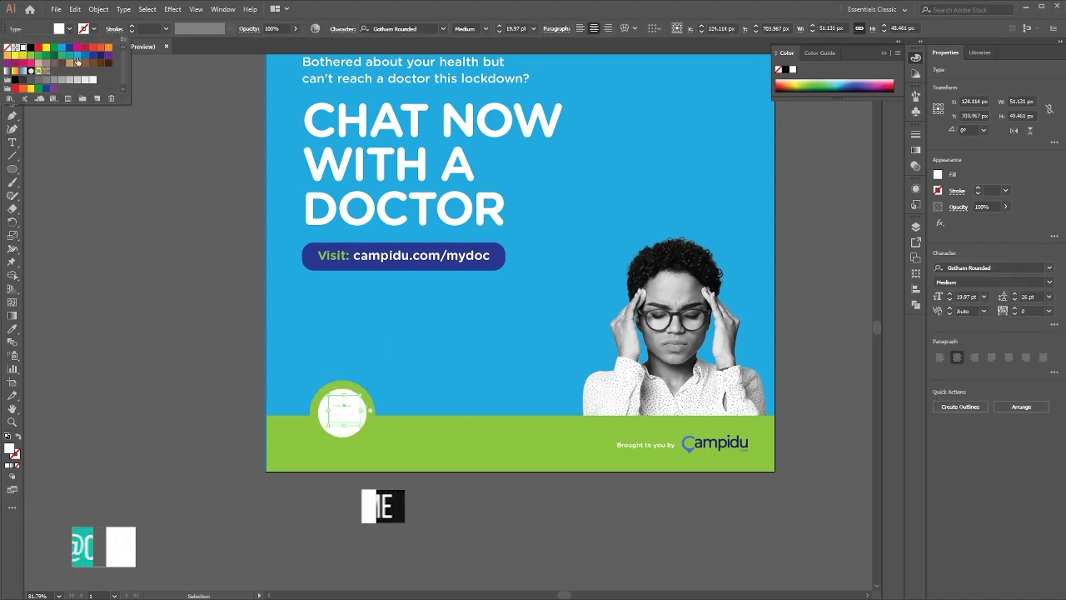
click(70, 54)
click(334, 417)
click(915, 226)
drag(894, 253, 894, 239)
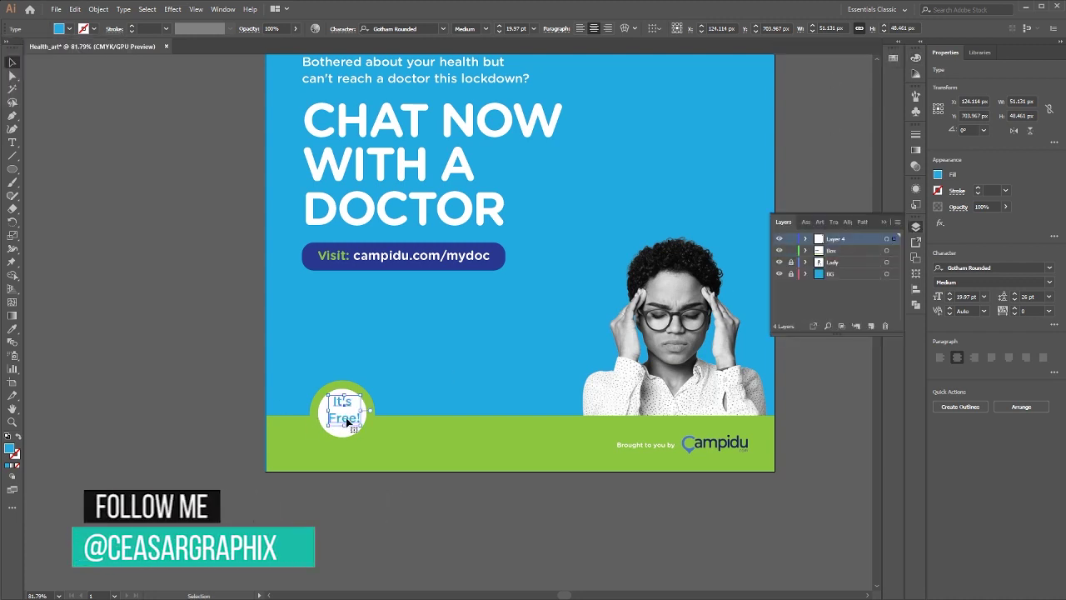
Set the "It's Free!" line spacing to 20 pt and centre the text within the white circle
double_click(347, 415)
key(ctrl+a)
click(342, 29)
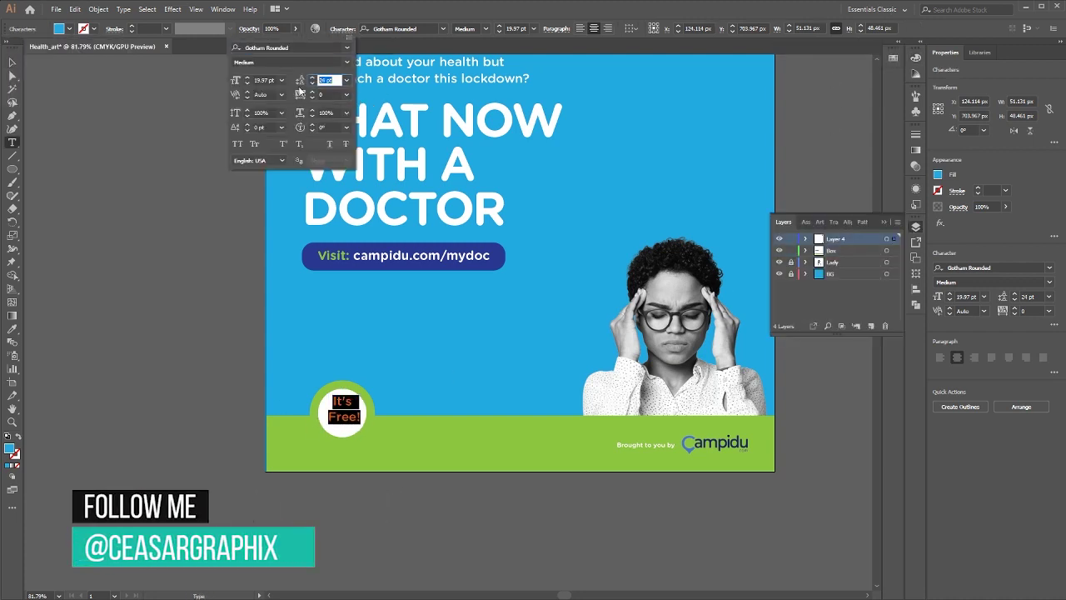
click(14, 63)
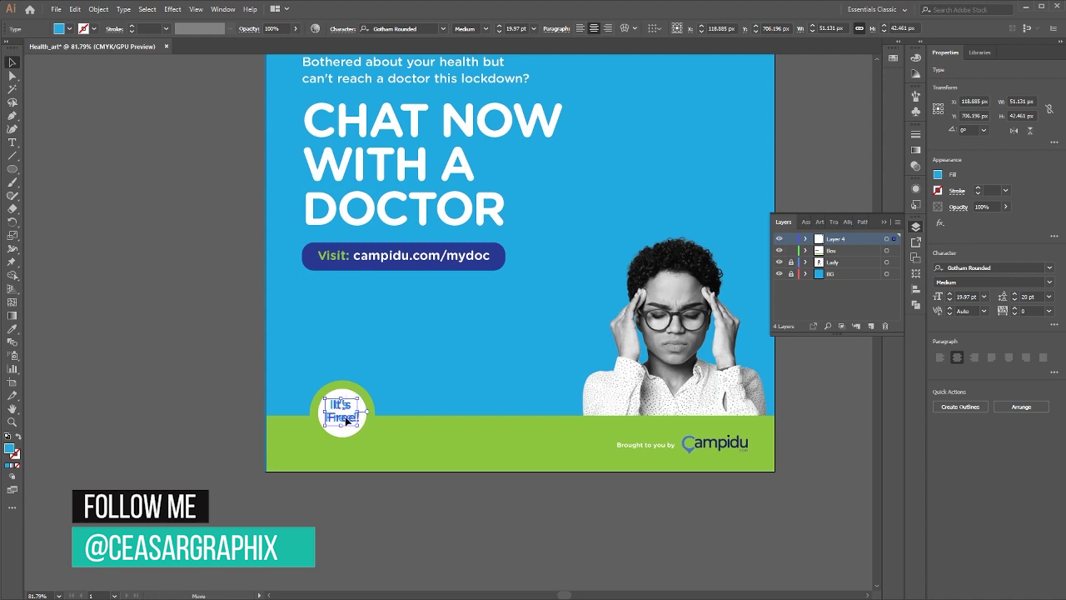
drag(347, 420, 348, 420)
click(550, 268)
drag(551, 269, 519, 330)
double_click(311, 480)
key(ctrl+a)
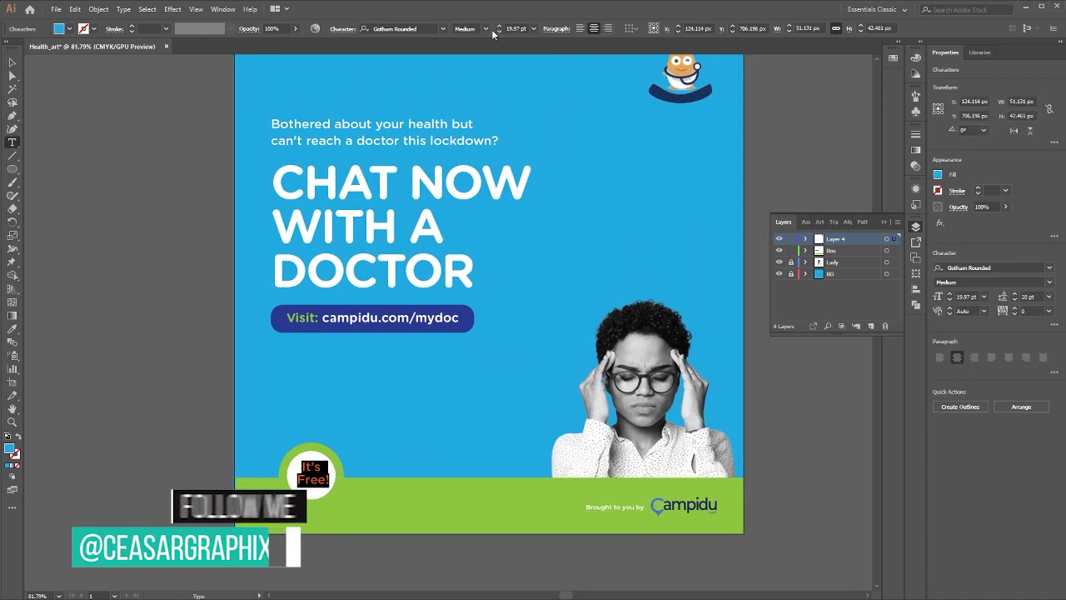
key(Escape)
Round the green strip's upper-left corner into a full curve
click(289, 496)
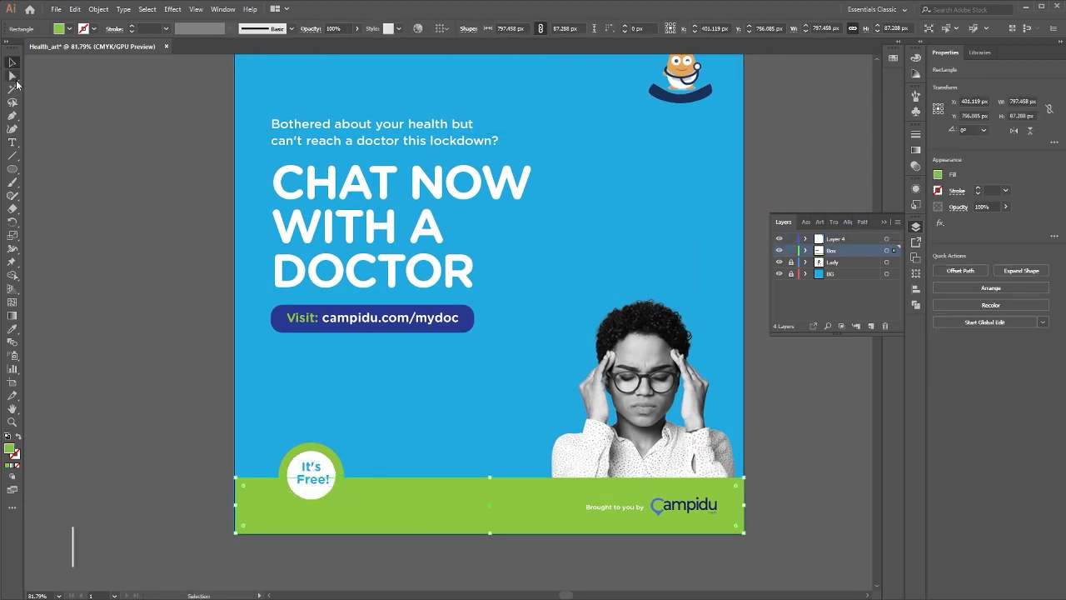
click(13, 76)
click(12, 62)
click(286, 423)
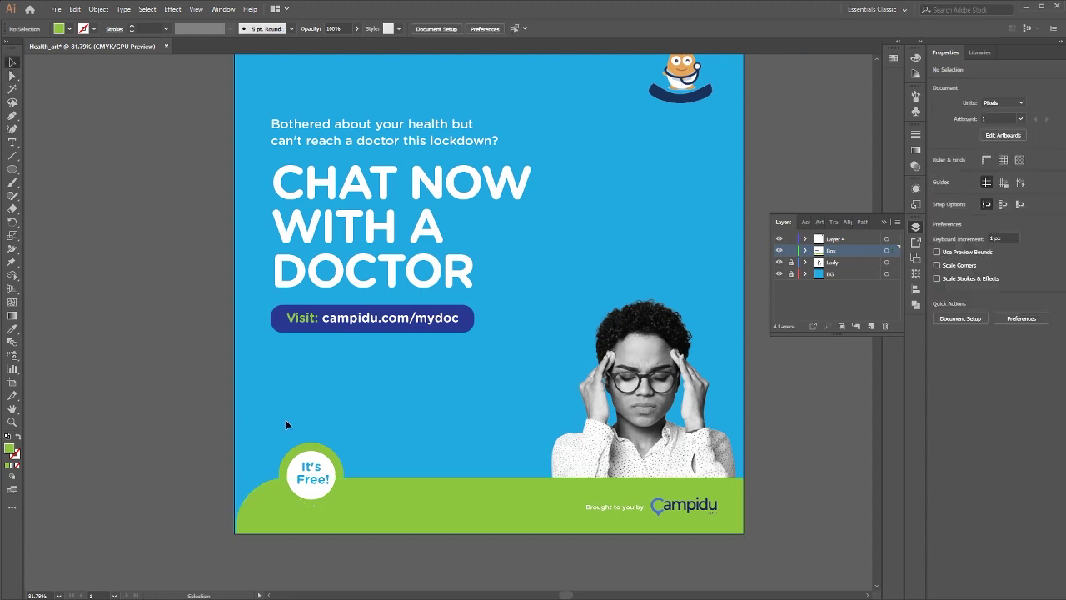
Add a small green circle on the upper-right edge of the "It's Free!" badge
drag(285, 424, 334, 477)
click(533, 335)
drag(522, 310, 494, 327)
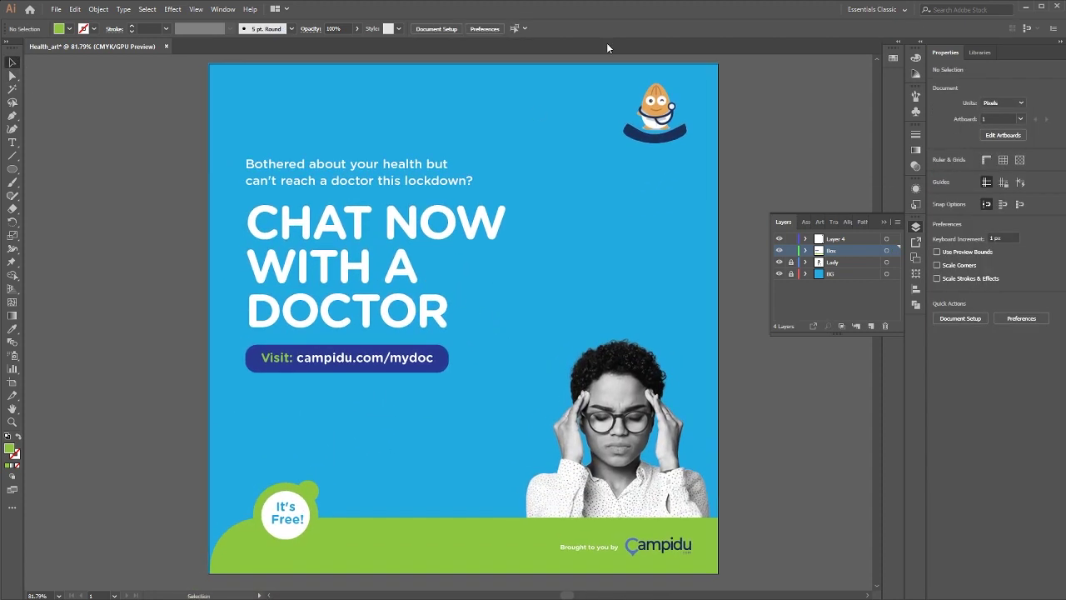
Move the intro, heading and web address group up to a horizontal guide at the mascot's base and delete the guide
key(ctrl+r)
drag(589, 141, 309, 180)
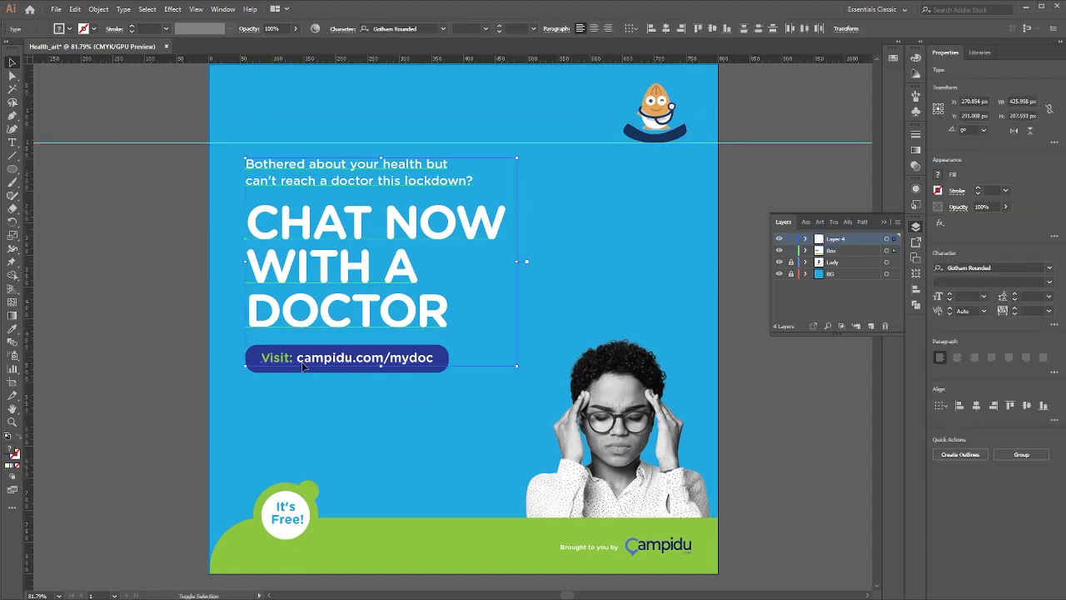
drag(307, 223, 333, 202)
click(763, 143)
key(Delete)
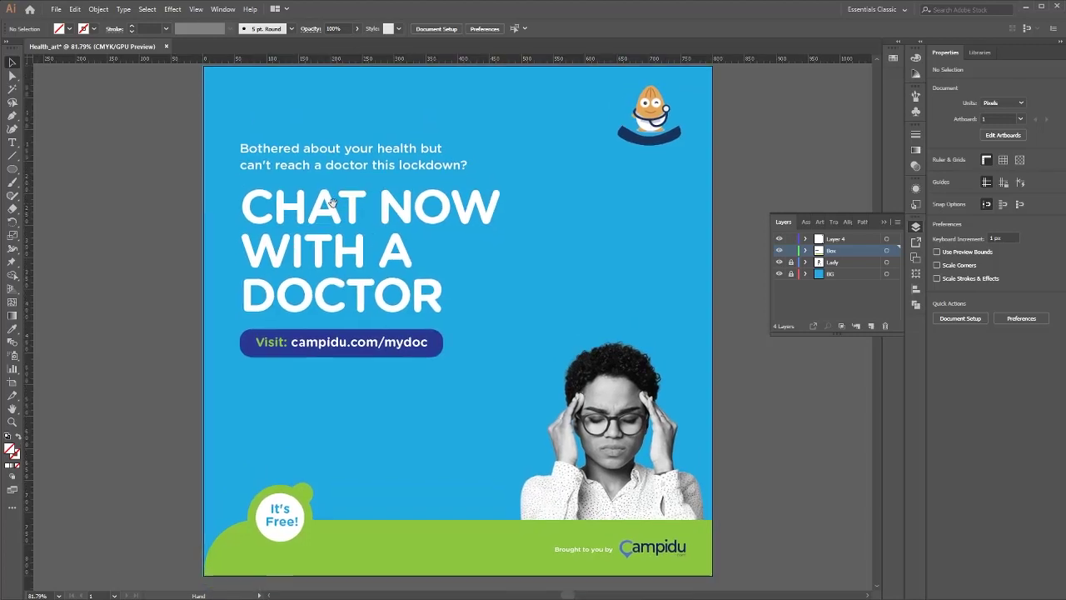
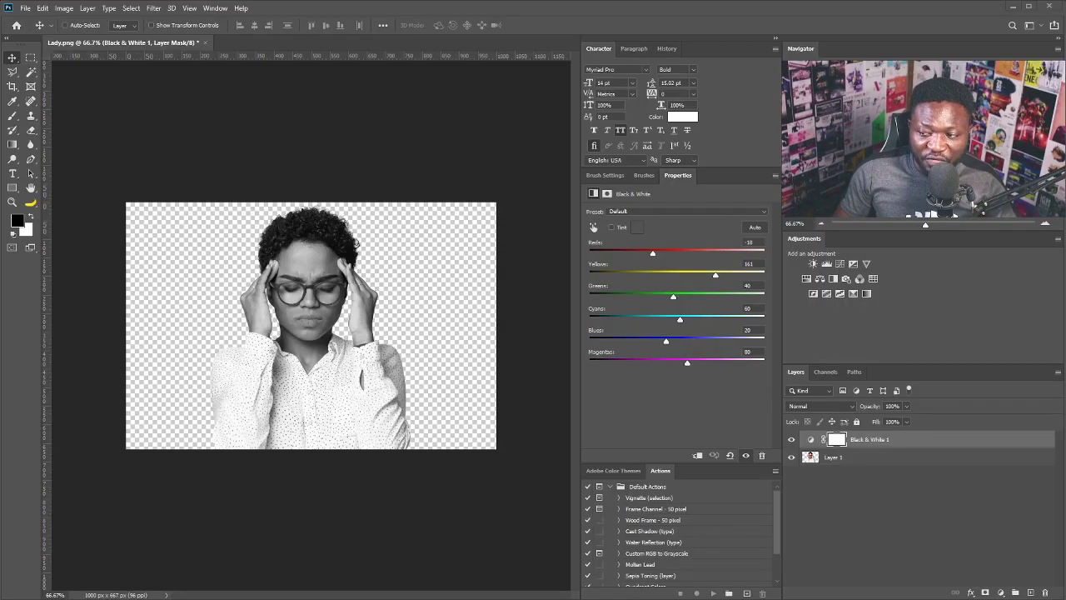
Open the stethoscope photo in Photoshop and place the computer mouse photo over it, enlarged to about 616 px wide
drag(423, 38, 428, 47)
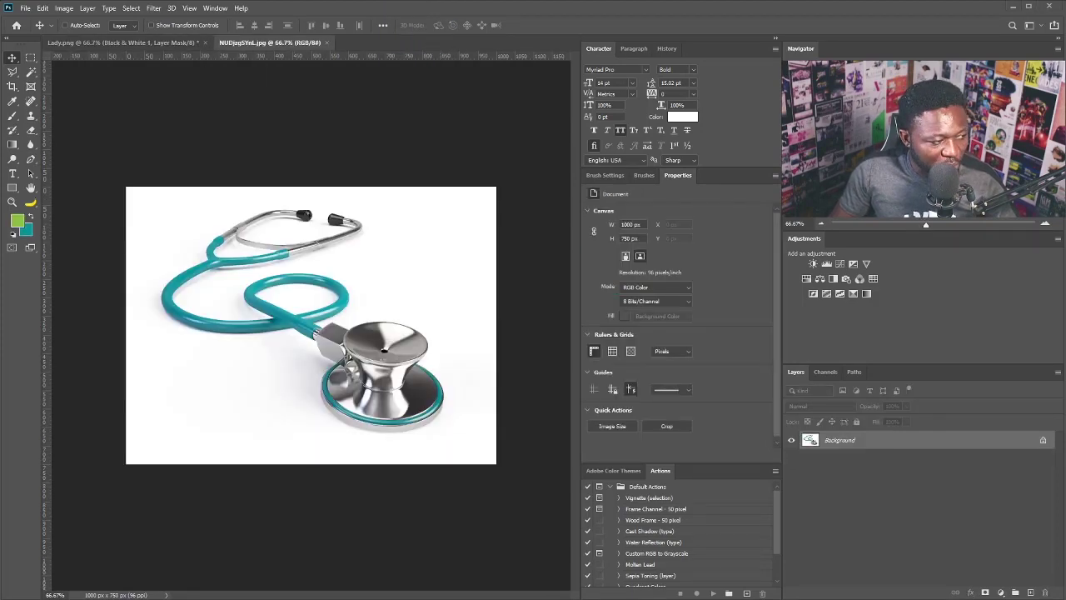
drag(324, 257, 381, 321)
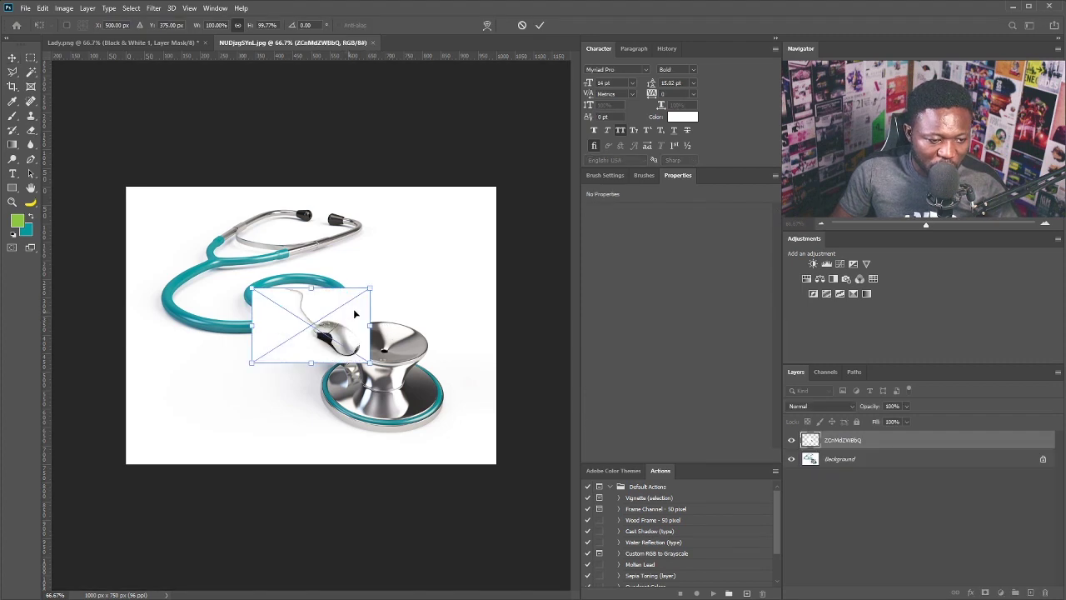
key(Return)
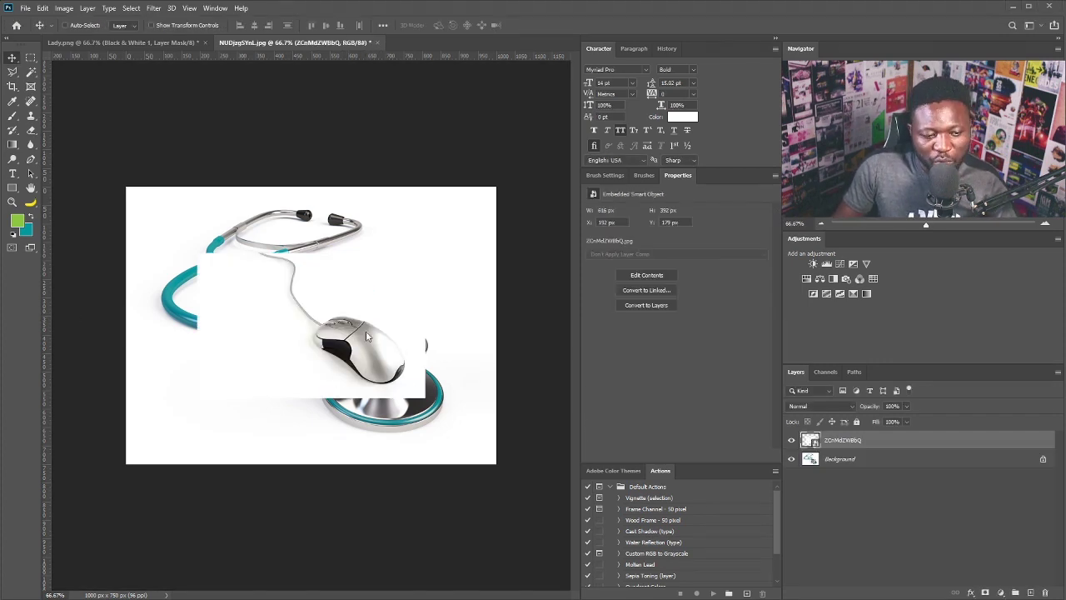
Hide the computer mouse layer and select the stethoscope Background layer
click(792, 440)
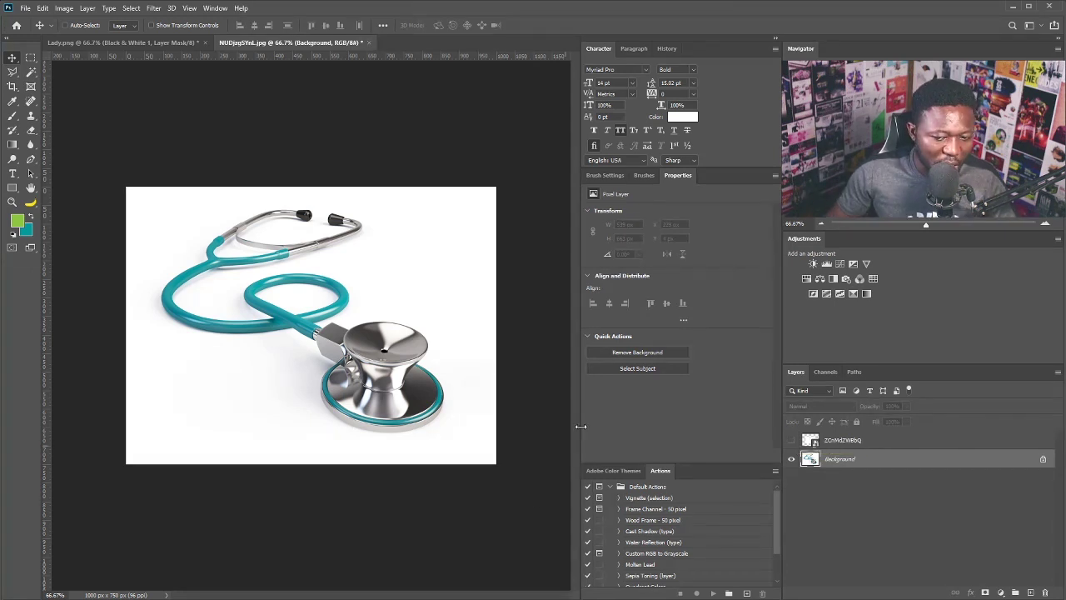
click(792, 440)
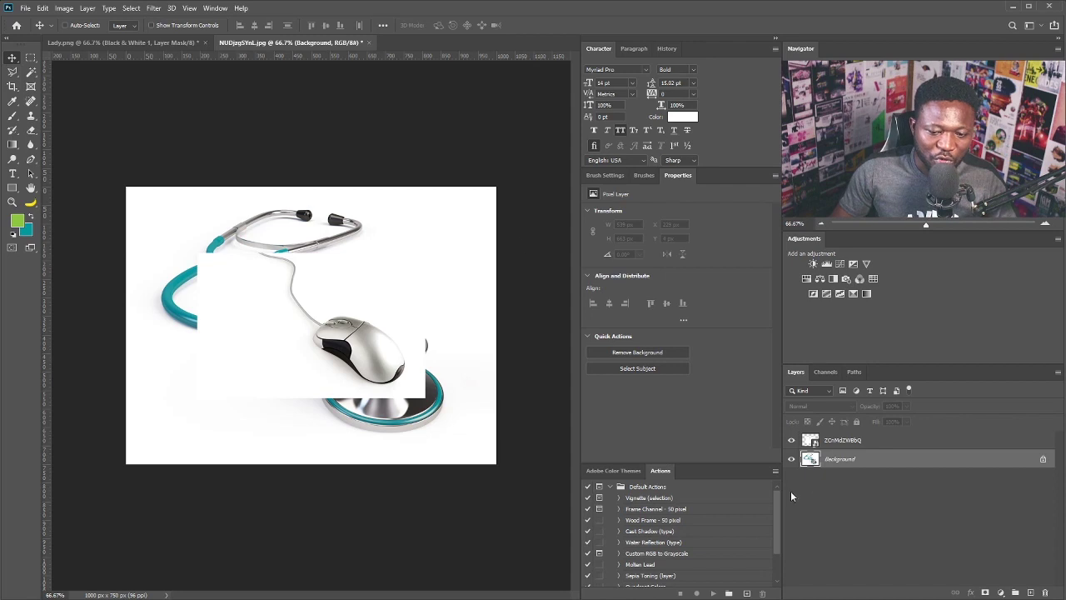
click(852, 442)
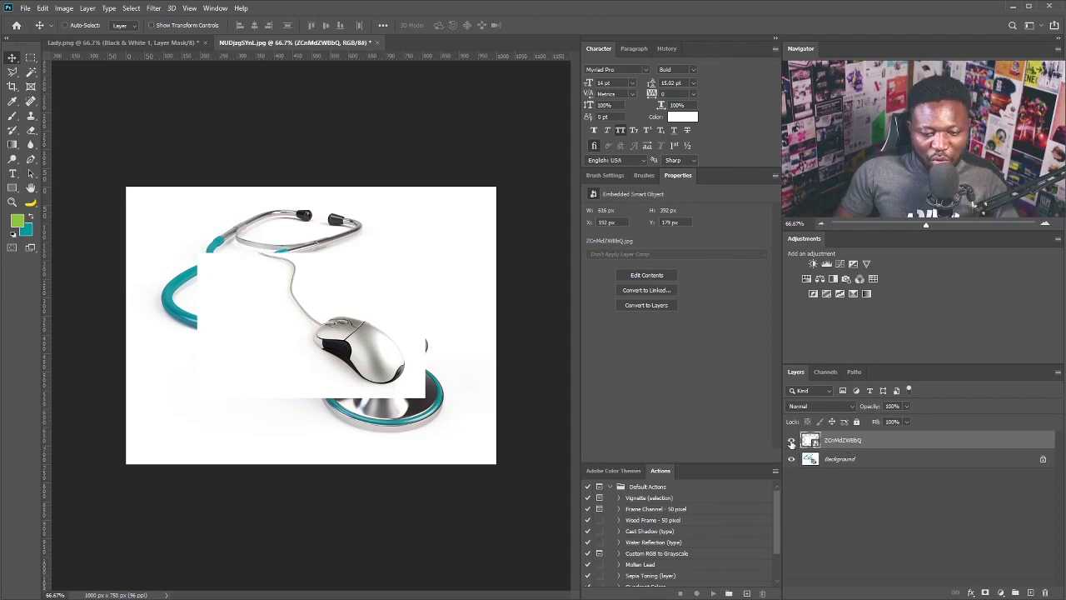
click(791, 443)
click(840, 460)
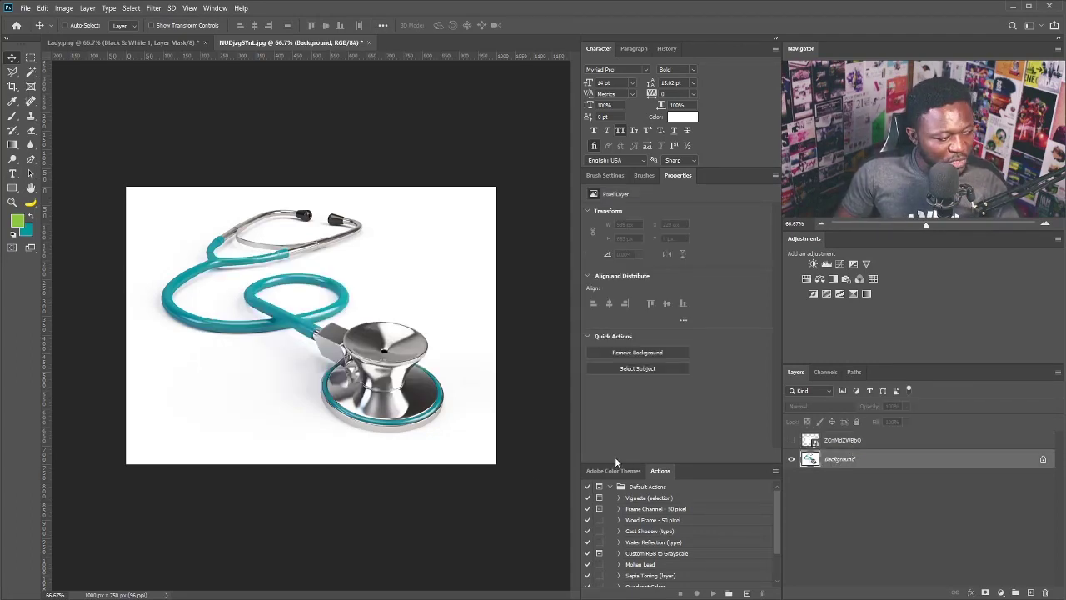
Trace around the stethoscope's metal chest piece with the Pen tool, ending at the tube, and turn the path into a selection
scroll(425, 423, up, 3)
drag(425, 423, 418, 420)
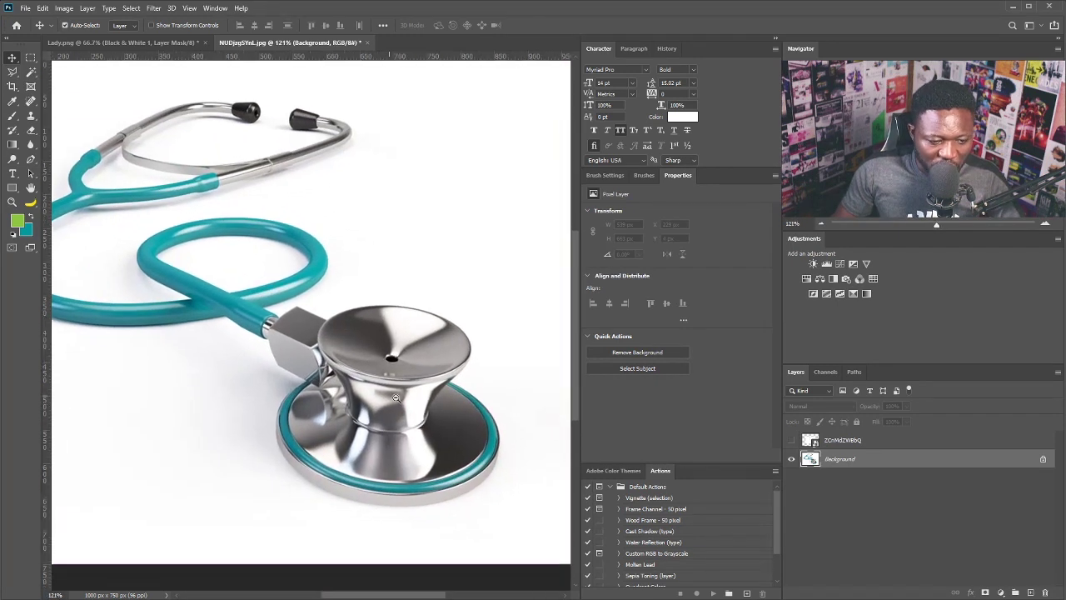
key(p)
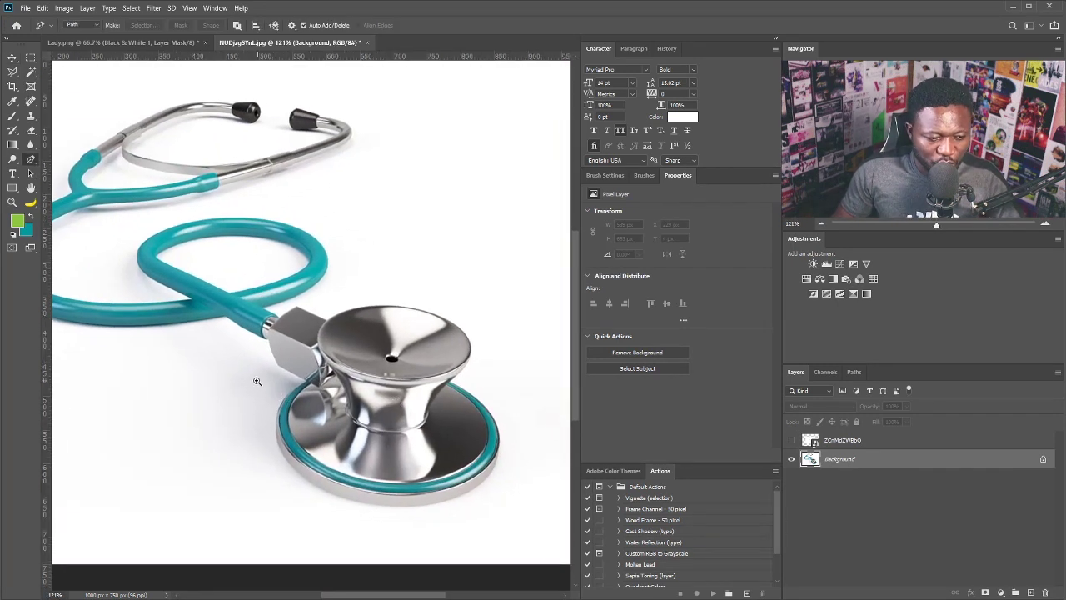
scroll(257, 379, up, 2)
click(269, 519)
drag(250, 420, 249, 394)
drag(248, 362, 263, 318)
drag(262, 303, 323, 283)
drag(427, 257, 450, 250)
click(436, 233)
drag(508, 287, 522, 317)
drag(545, 374, 426, 365)
drag(483, 457, 481, 491)
click(197, 526)
click(146, 489)
key(ctrl+Return)
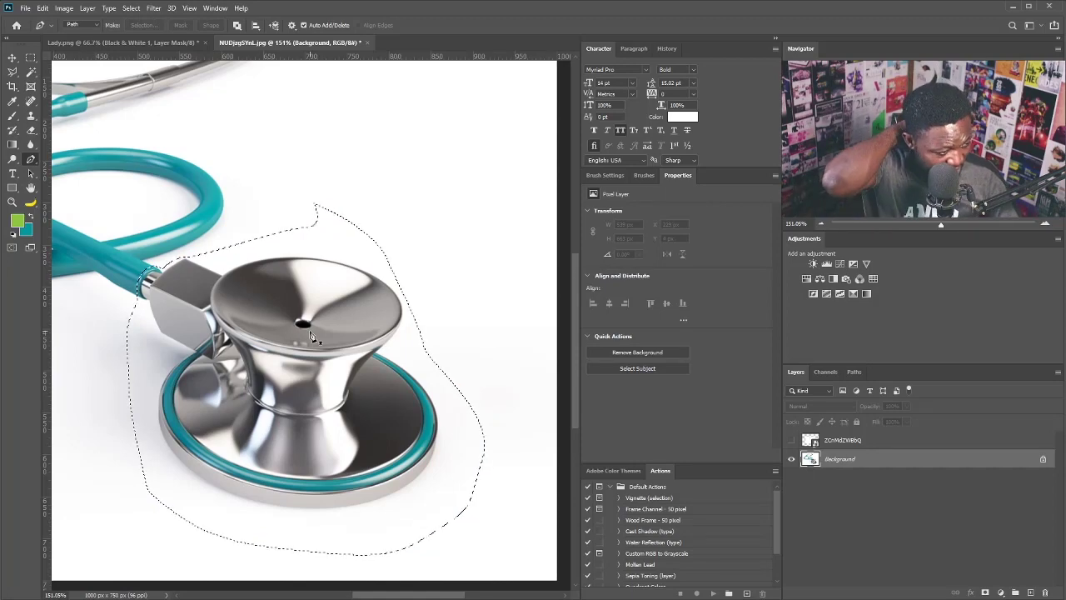
Fill the selection on a new layer with white sampled from the photo's background to cover the chest piece, and deselect
click(1016, 594)
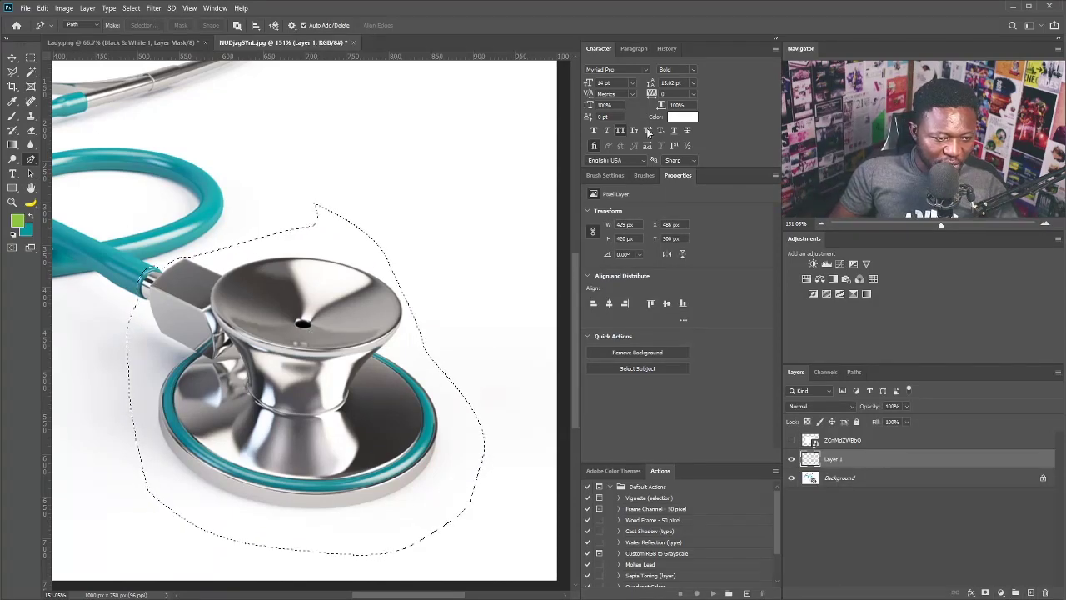
click(17, 221)
click(532, 148)
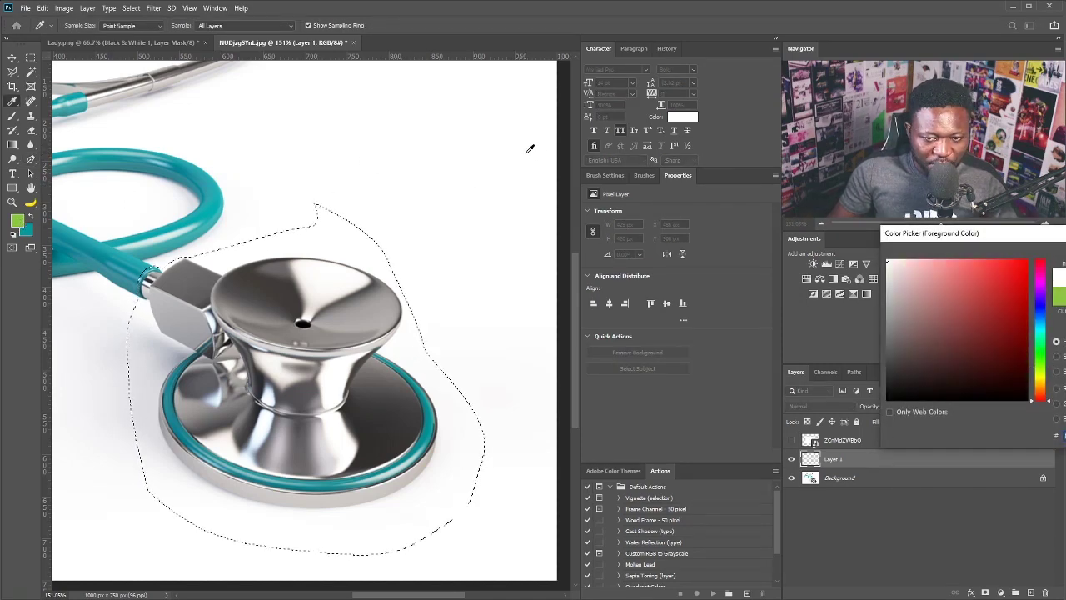
key(Return)
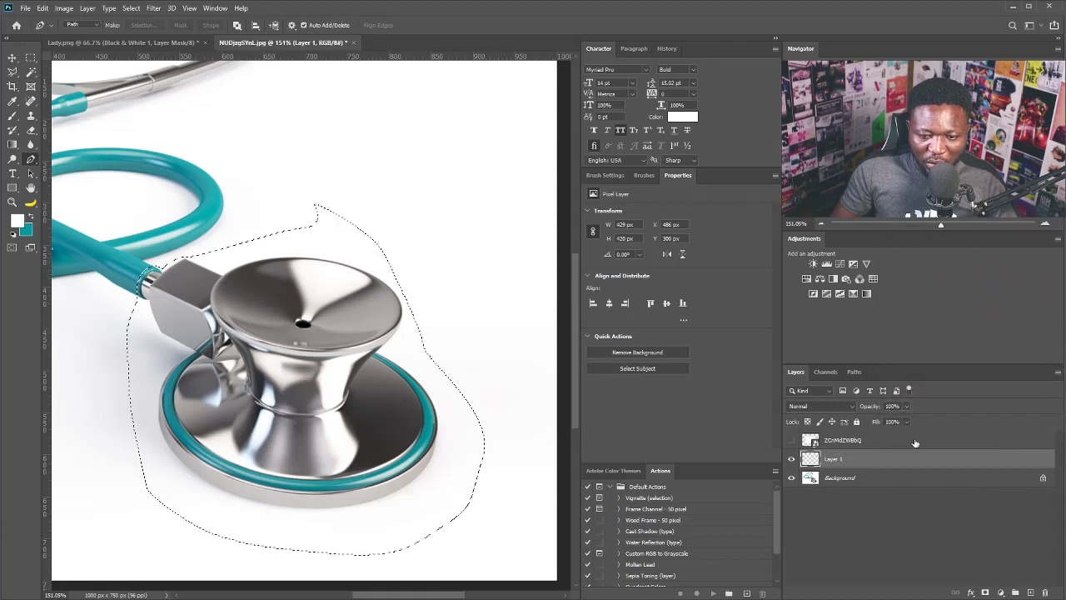
key(alt+BackSpace)
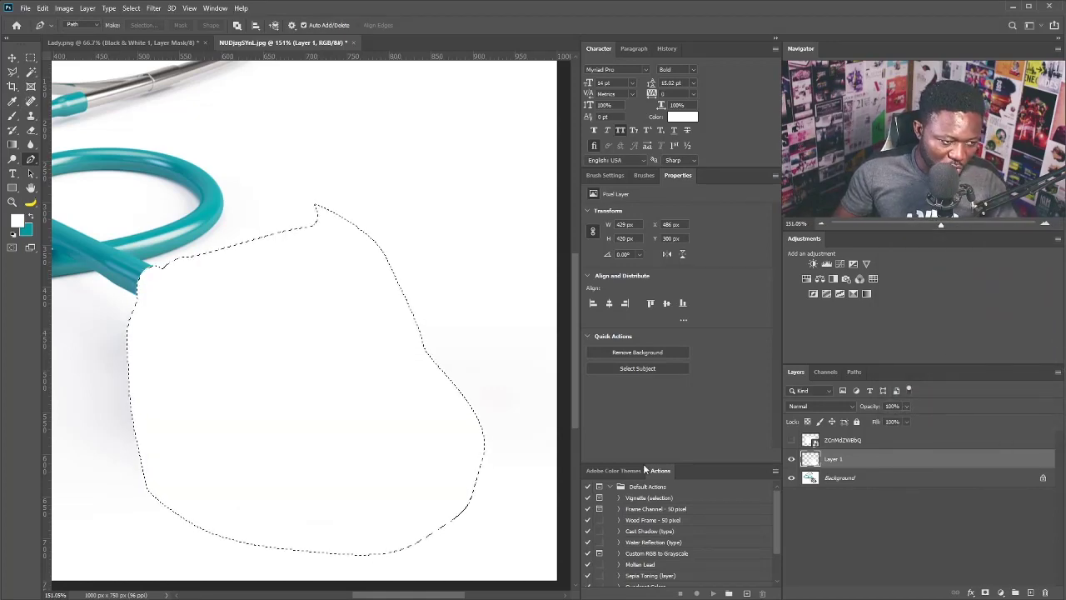
key(ctrl+d)
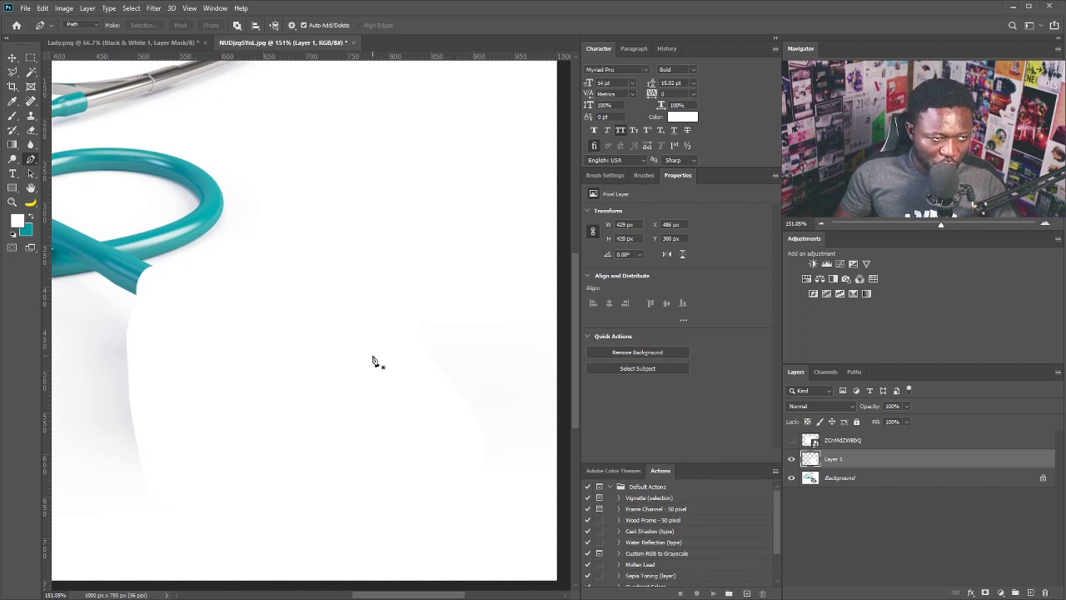
Paint white with a soft brush on another new layer over the leftover shadow below the tube's cut end
drag(121, 385, 260, 395)
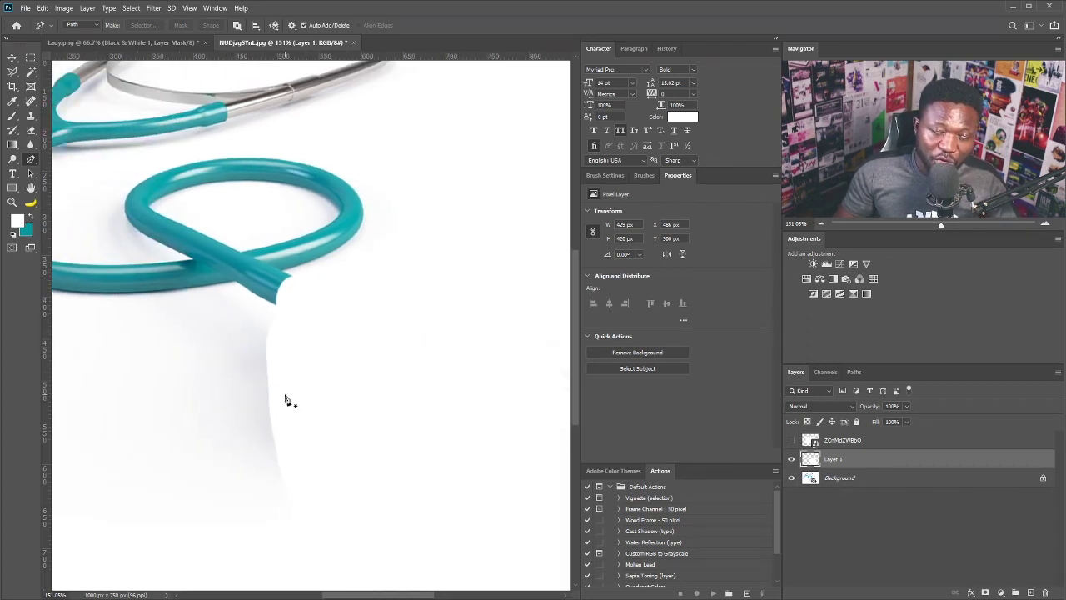
key(ctrl+shift+alt+n)
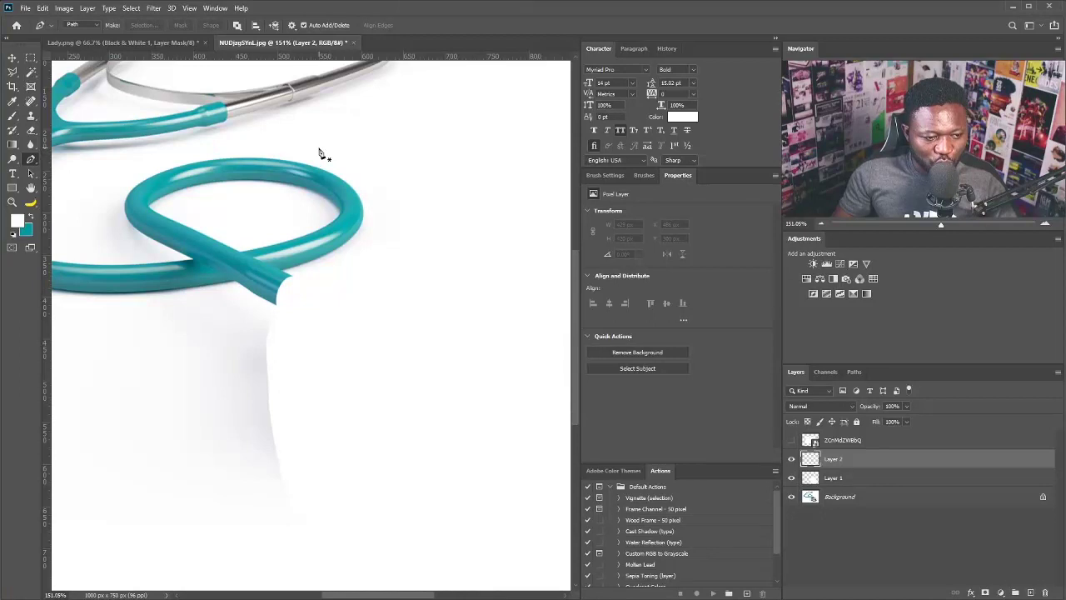
click(12, 115)
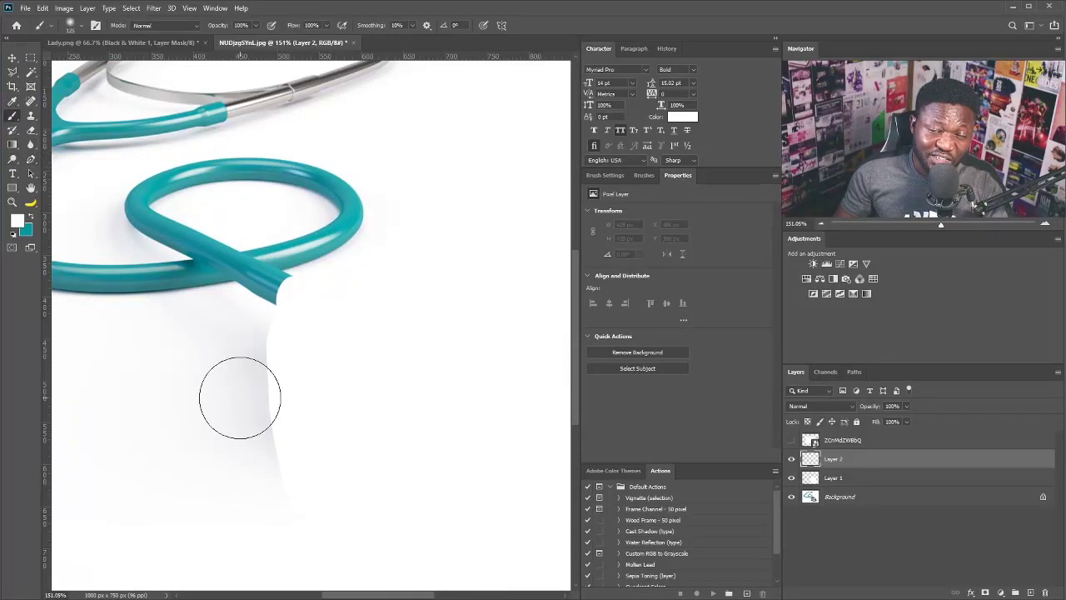
mouse_move(240, 398)
mouse_down()
mouse_move(257, 445)
mouse_move(250, 383)
mouse_move(229, 352)
mouse_move(230, 424)
mouse_move(174, 401)
mouse_move(228, 448)
mouse_move(293, 460)
mouse_move(215, 434)
mouse_move(245, 442)
mouse_move(255, 422)
mouse_move(220, 410)
mouse_up()
key(v)
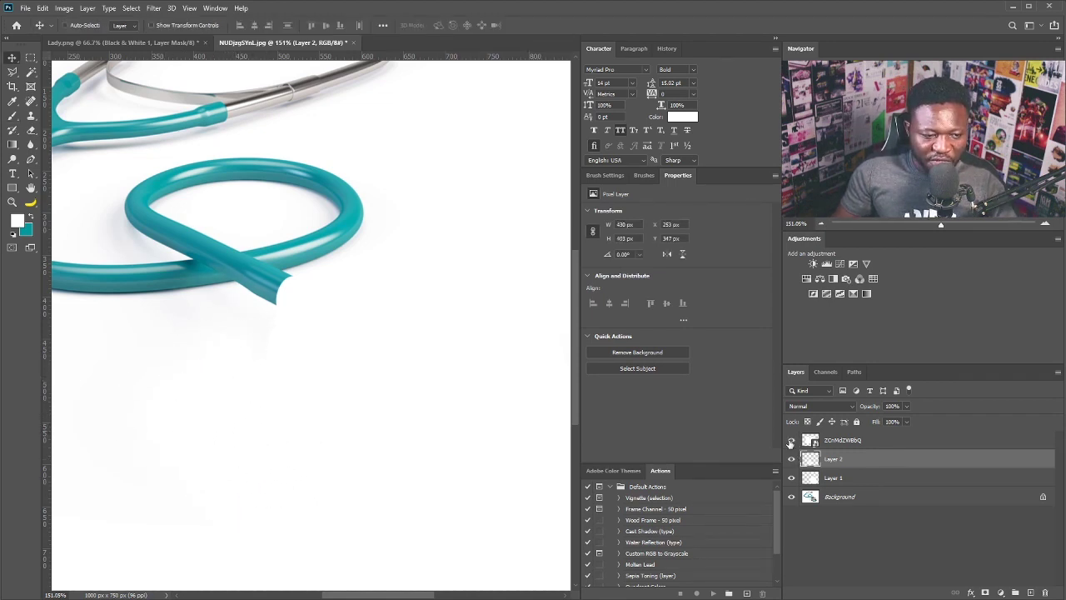
Show the computer mouse layer and lower its opacity to 42%
click(790, 441)
drag(409, 294, 388, 311)
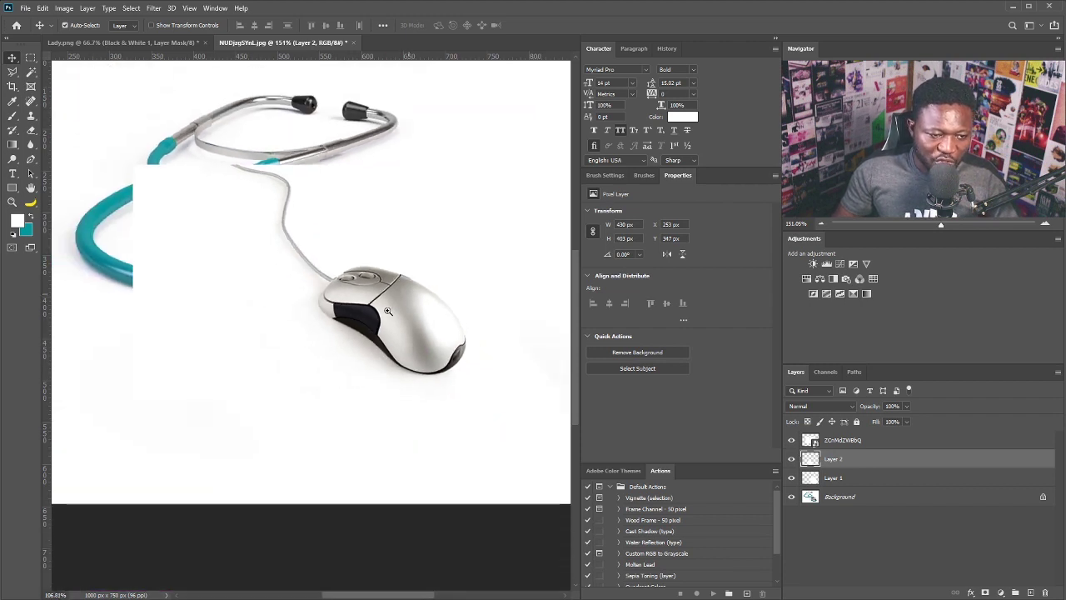
click(907, 407)
mouse_move(412, 317)
mouse_down()
mouse_move(397, 324)
mouse_move(418, 308)
mouse_up()
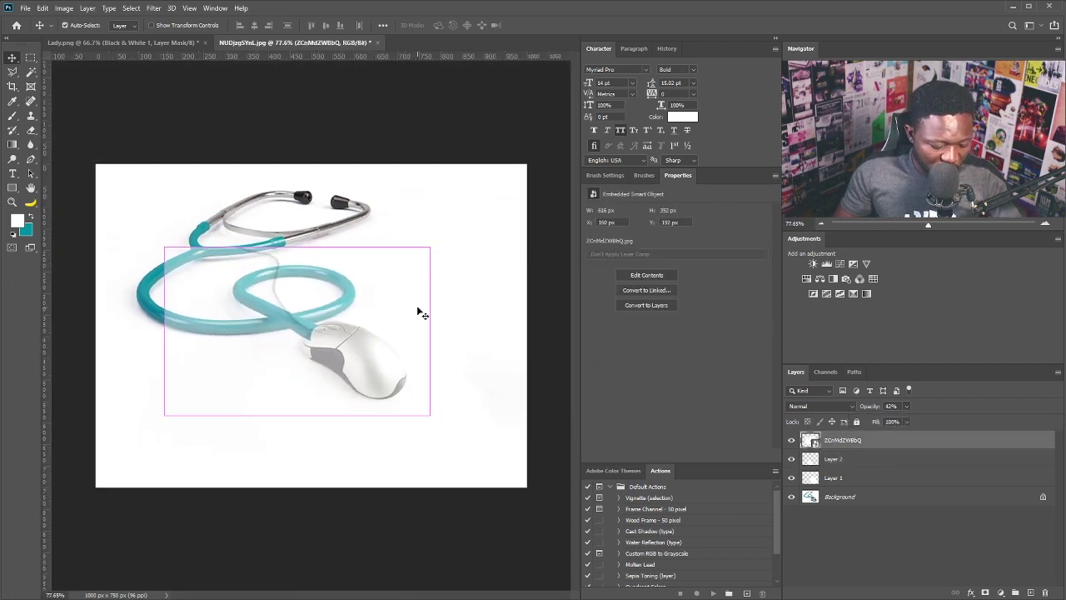
Scale the computer mouse image up to about 720 px wide
key(ctrl+t)
drag(431, 247, 455, 233)
key(Return)
Align the front of the mouse with the tube's cut end and set the layer's opacity back to 100%
drag(305, 315, 358, 317)
drag(388, 407, 358, 404)
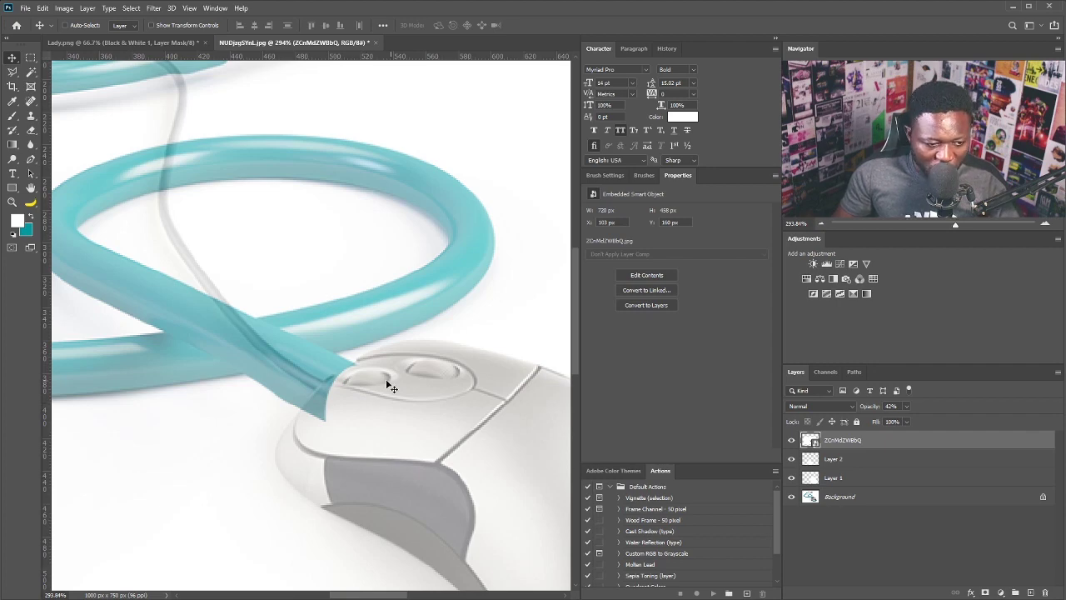
drag(447, 450, 380, 417)
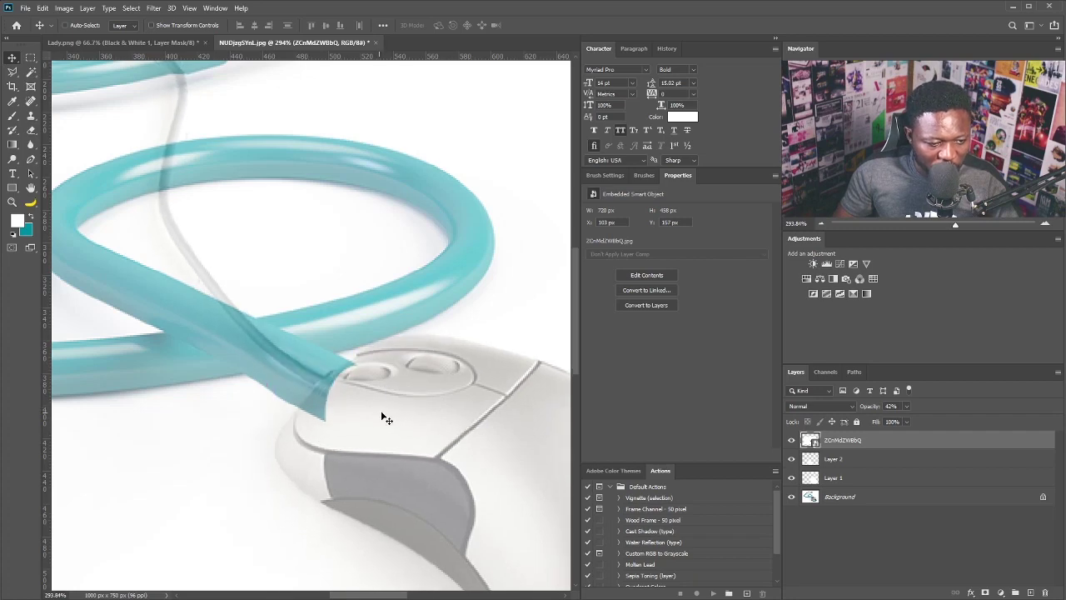
click(907, 406)
drag(908, 425, 982, 420)
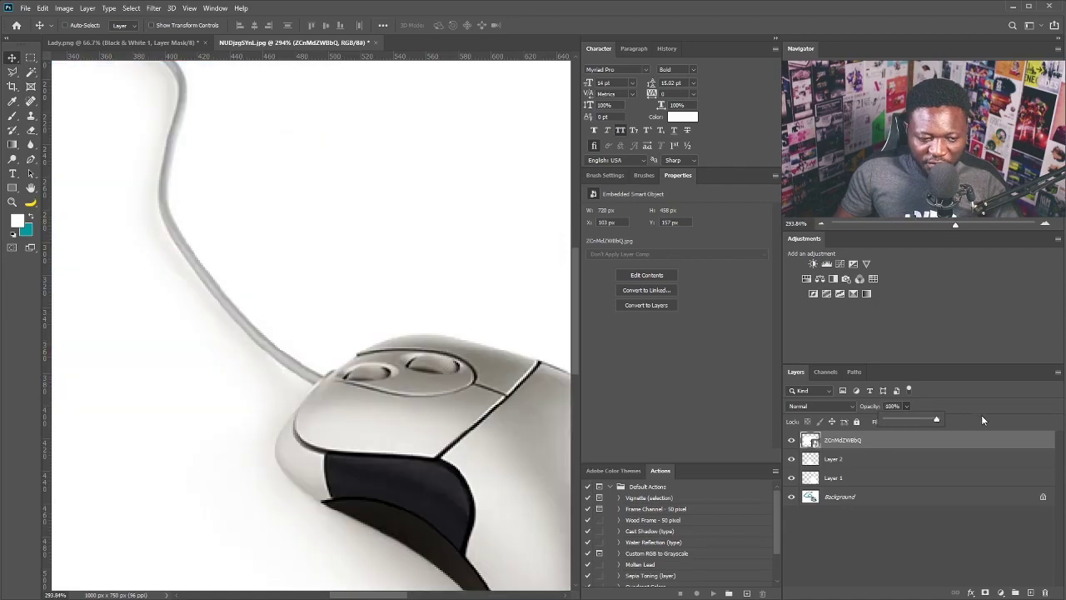
Trace the body of the computer mouse with the Pen tool, leaving its cord outside the path
scroll(479, 498, up, 8)
key(p)
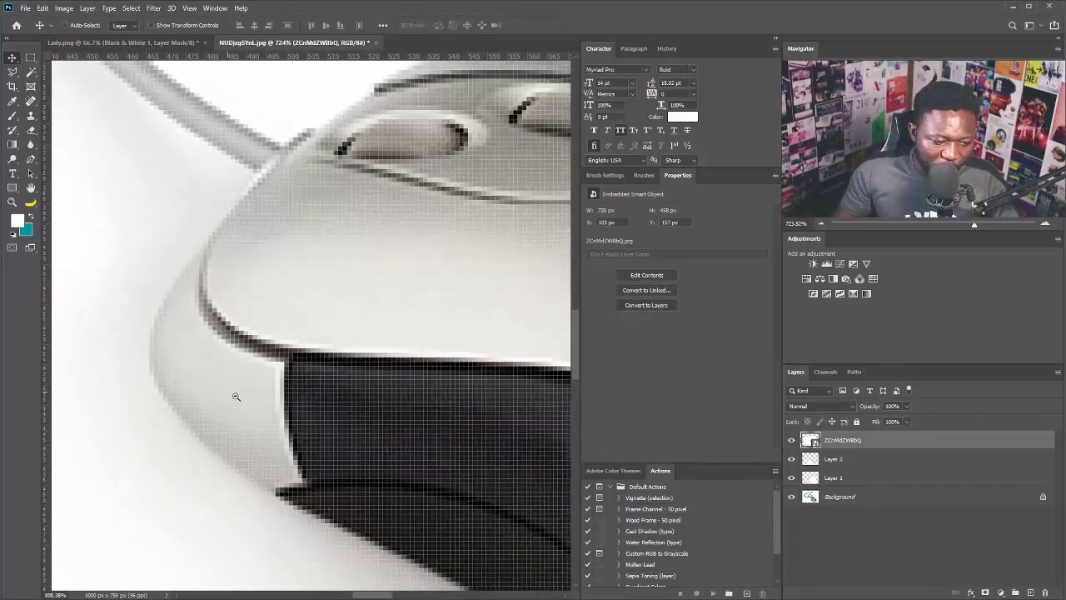
click(281, 505)
drag(145, 365, 153, 302)
drag(191, 238, 149, 449)
drag(258, 333, 272, 325)
drag(288, 323, 294, 311)
alt+click(289, 323)
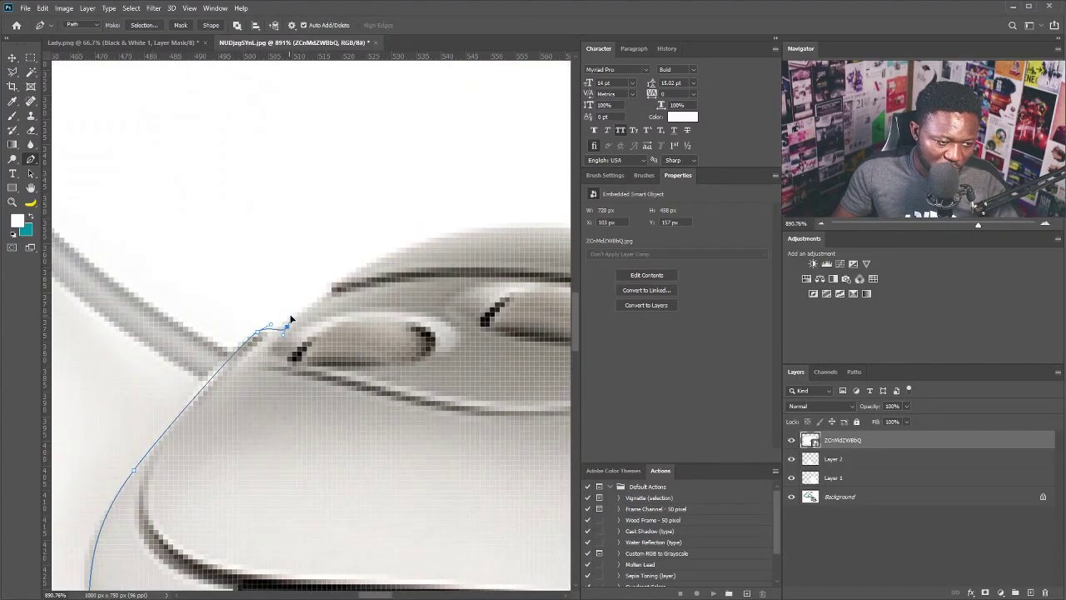
drag(426, 289, 373, 334)
scroll(372, 334, down, 8)
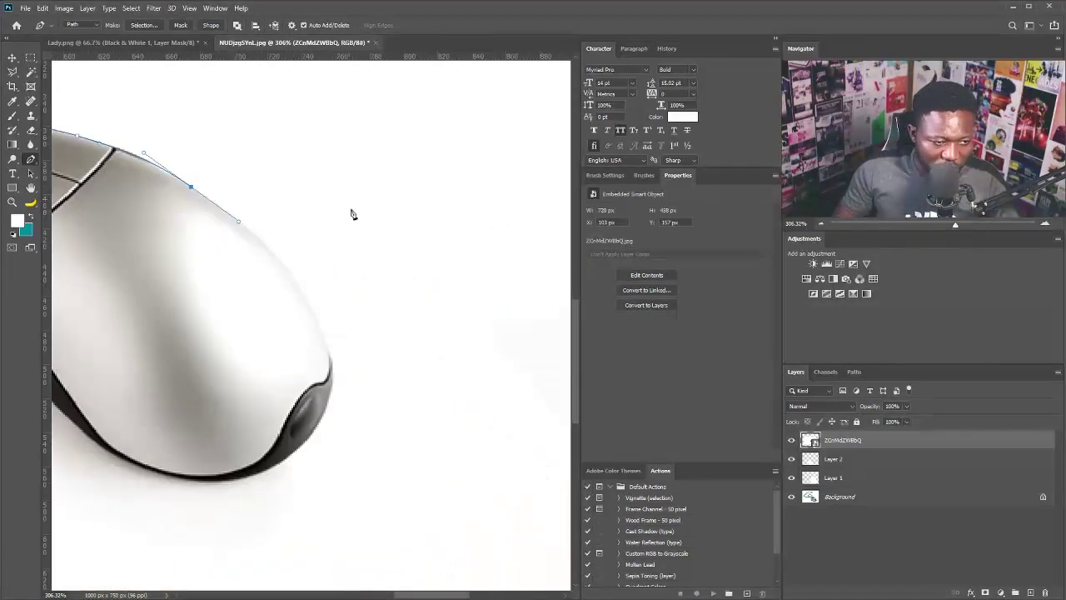
Convert the mouse outline path to a selection and add it as a layer mask on the mouse layer
key(ctrl+Return)
scroll(138, 288, up, 5)
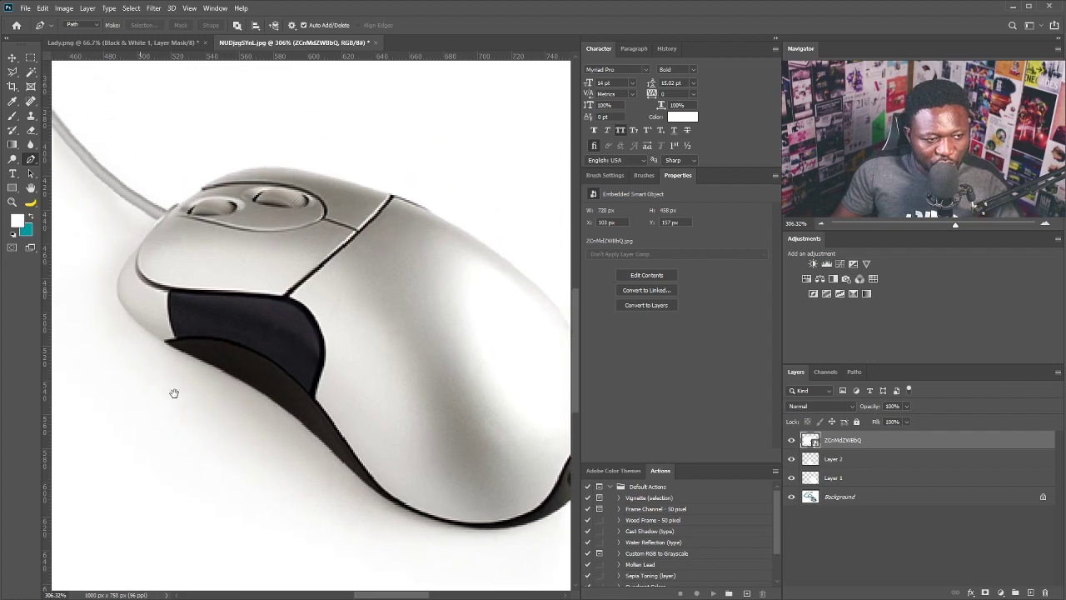
click(985, 593)
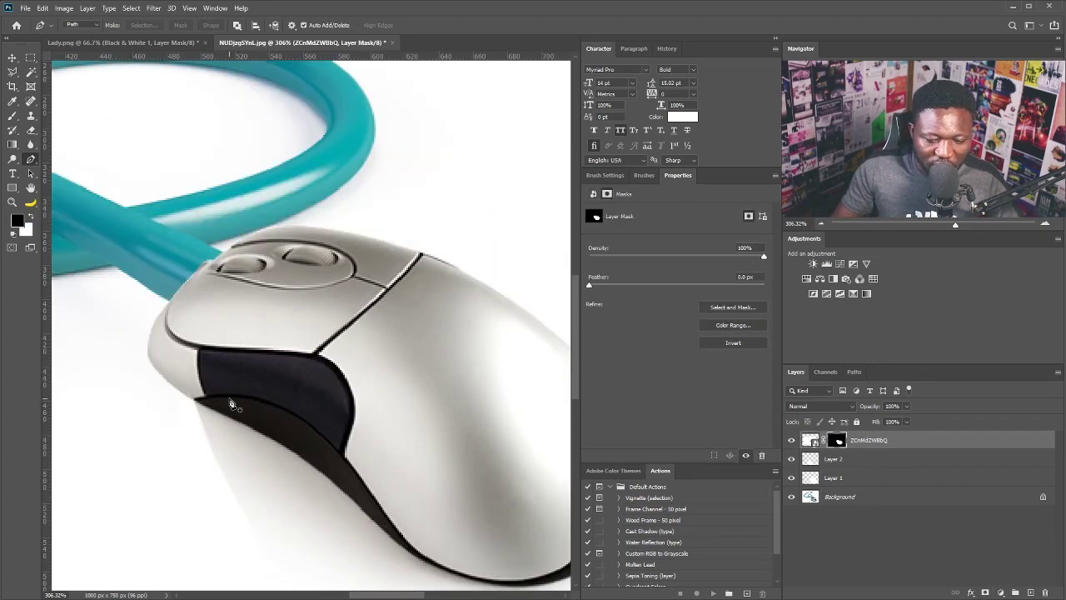
Blend the hard shadow edge below the mouse's dark grip by painting white on its mask with a soft 27 px brush at 0% hardness
scroll(233, 370, up, 3)
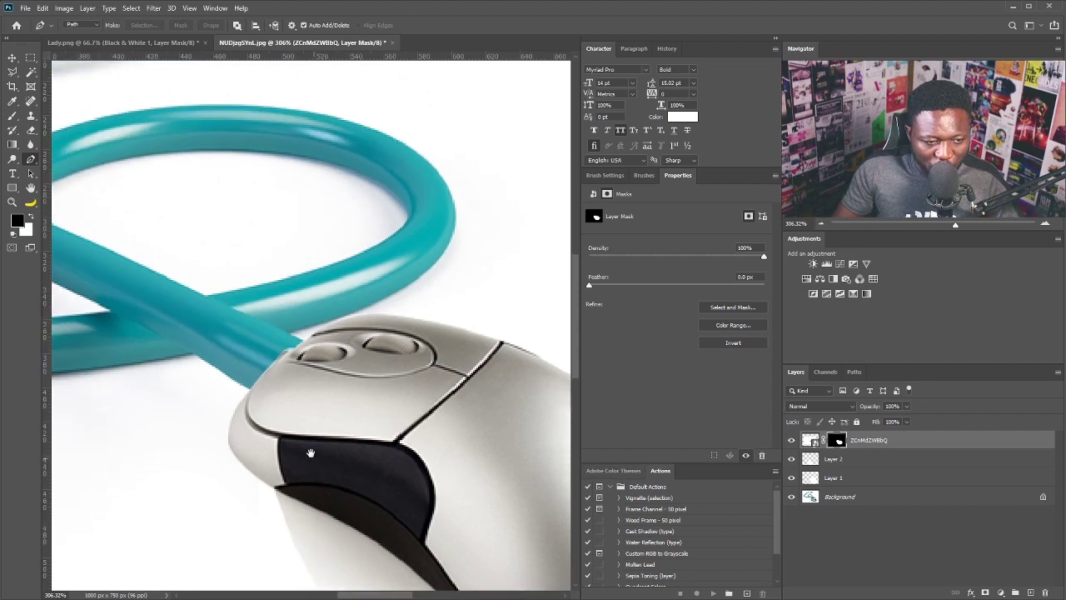
scroll(340, 394, down, 5)
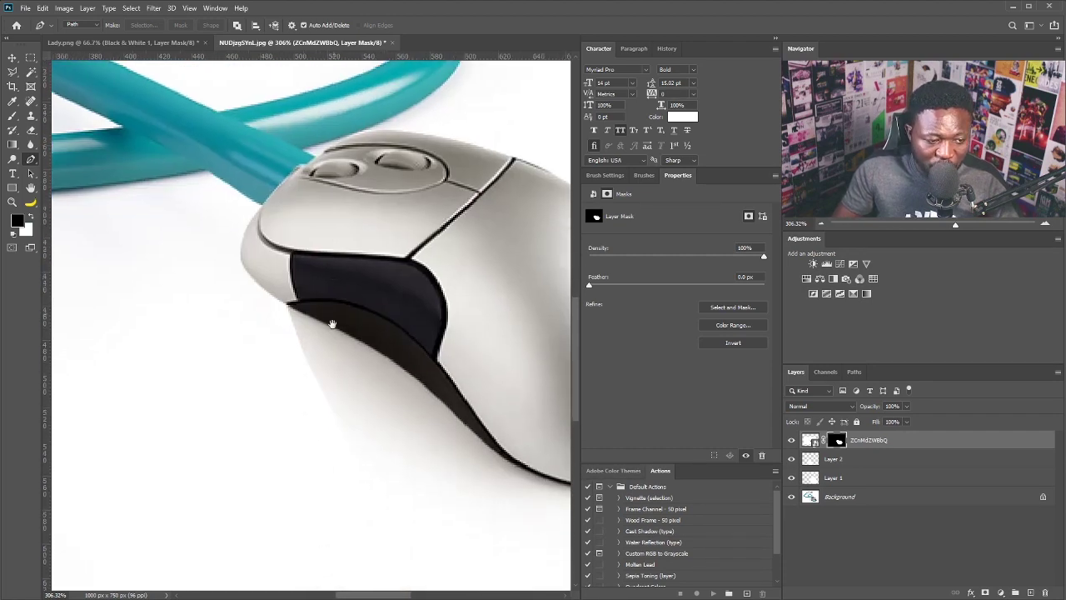
scroll(243, 330, up, 2)
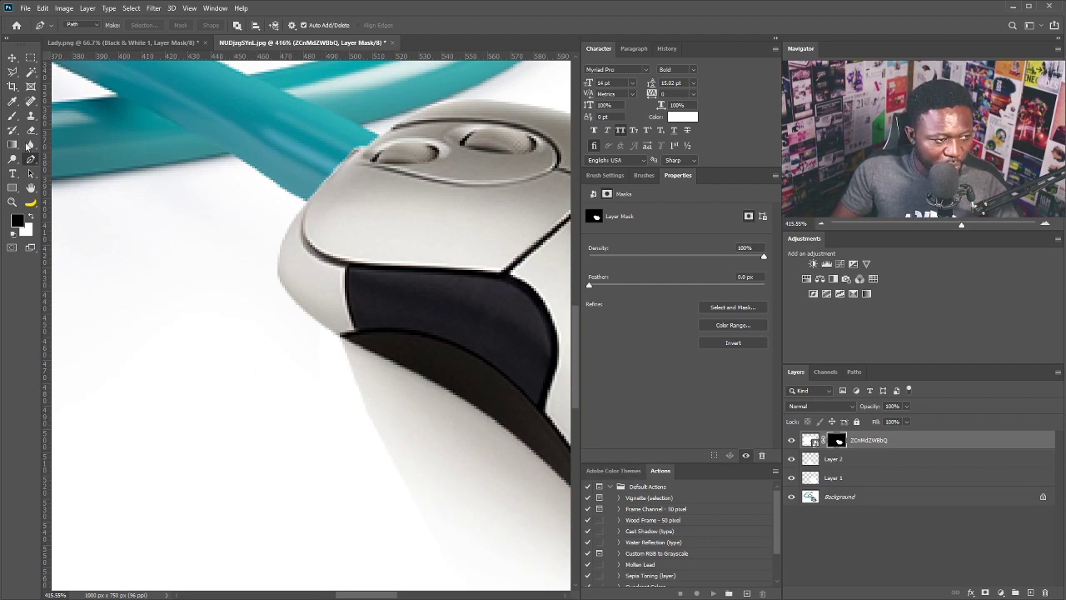
click(12, 117)
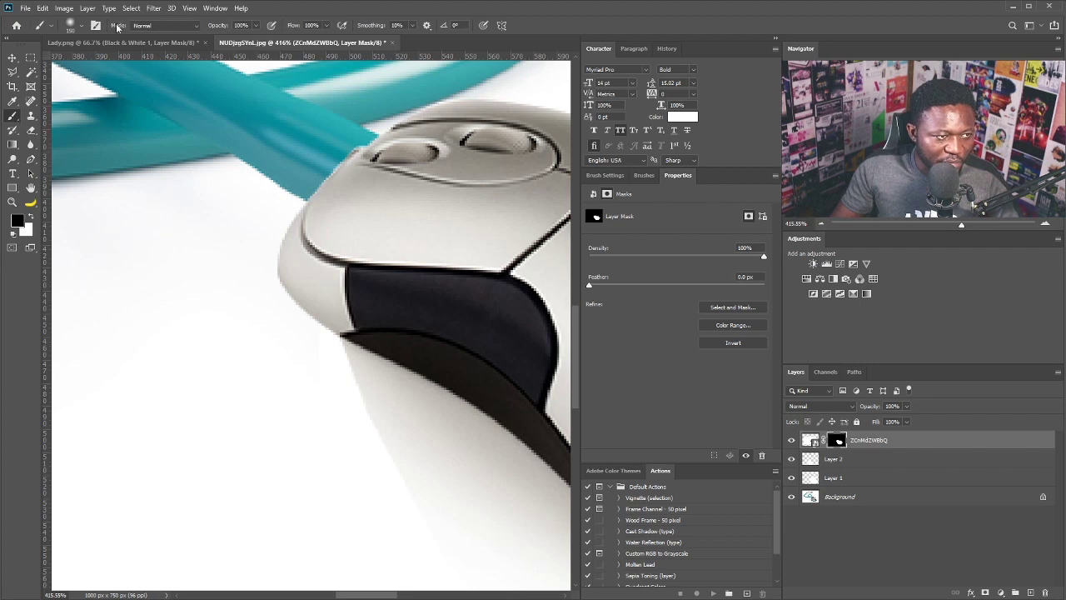
click(73, 27)
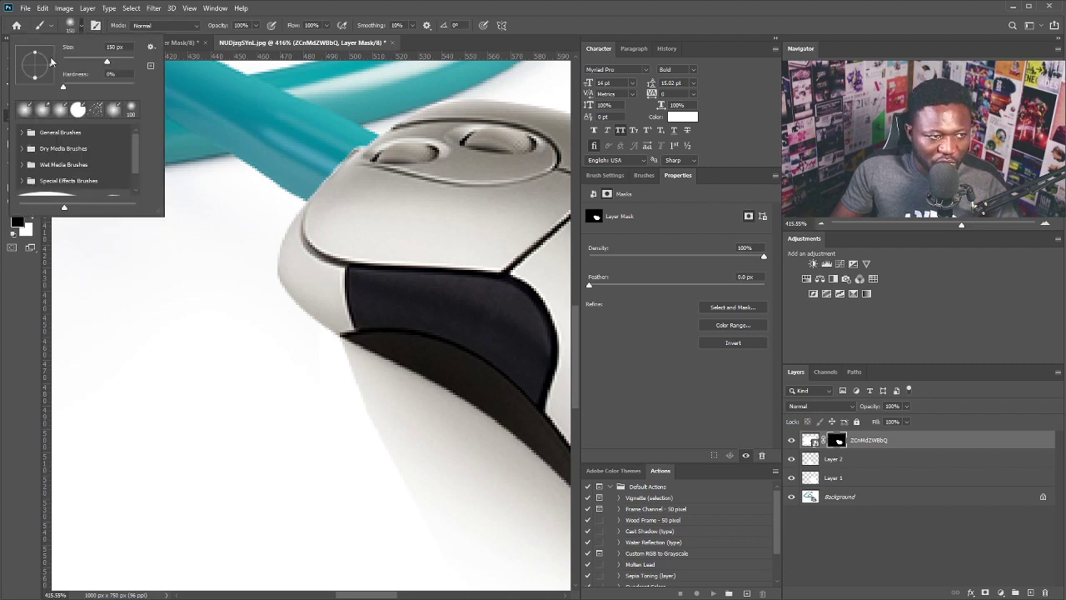
click(604, 175)
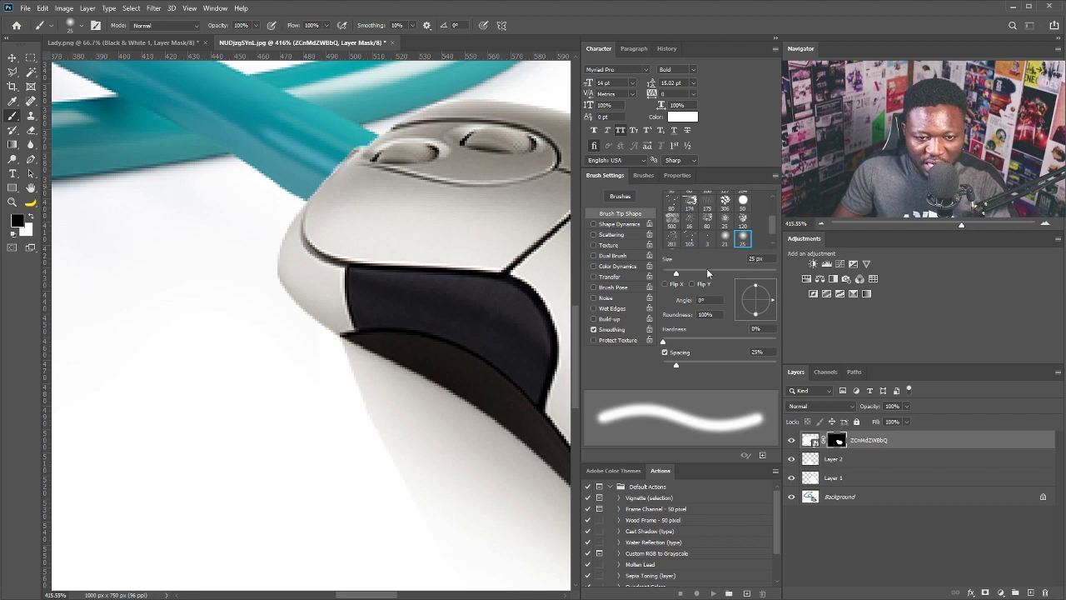
drag(774, 225, 774, 206)
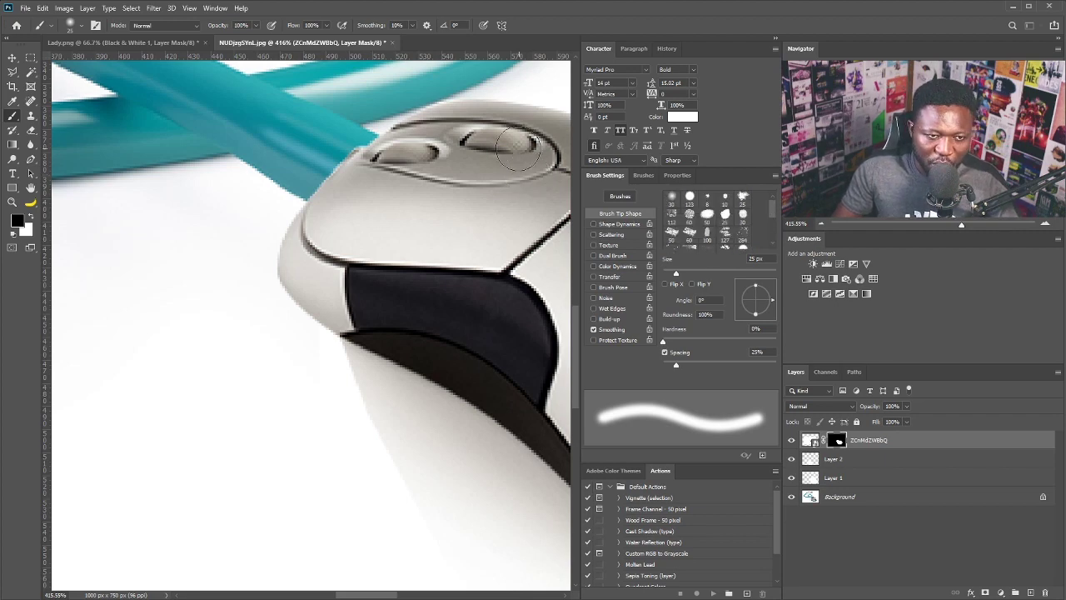
click(215, 8)
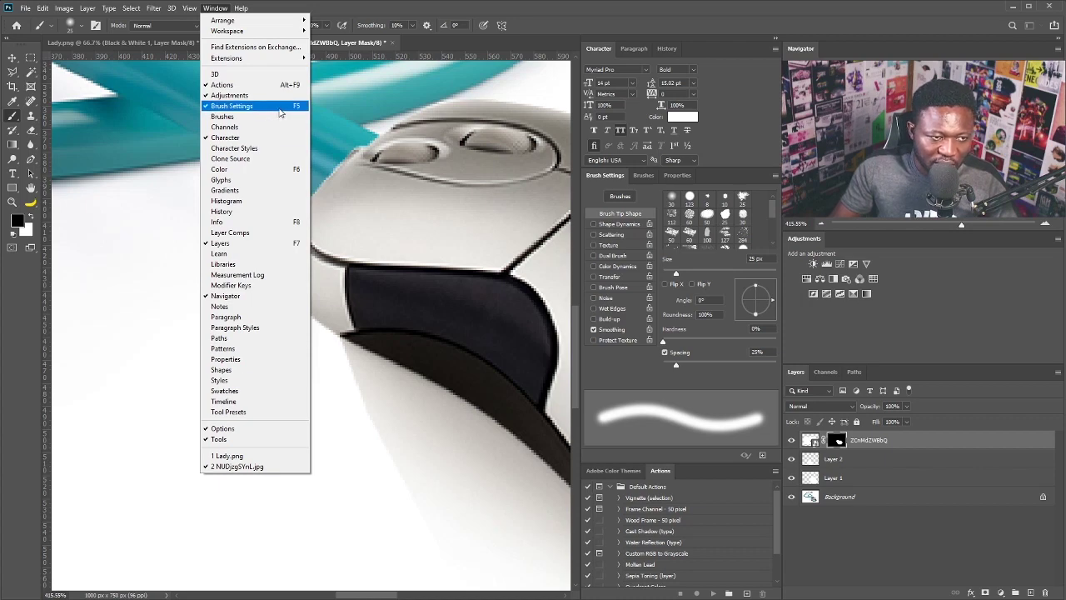
click(250, 106)
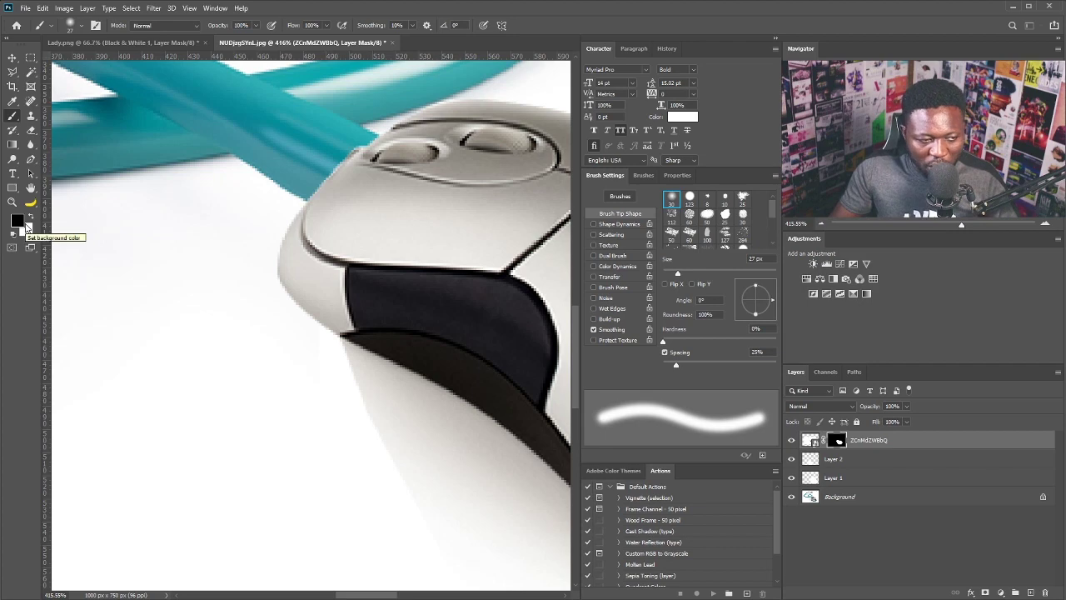
click(30, 217)
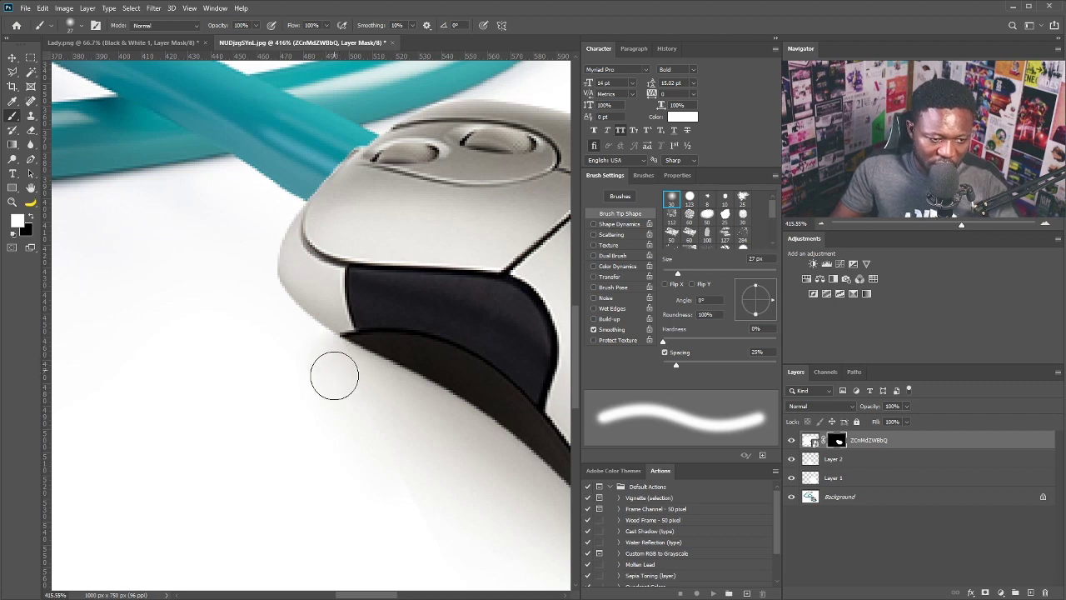
drag(397, 321, 345, 369)
Switch to Illustrator and duplicate the 800 by 800 px artboard with its artwork, placing the copy beside the original
key(ctrl+minus)
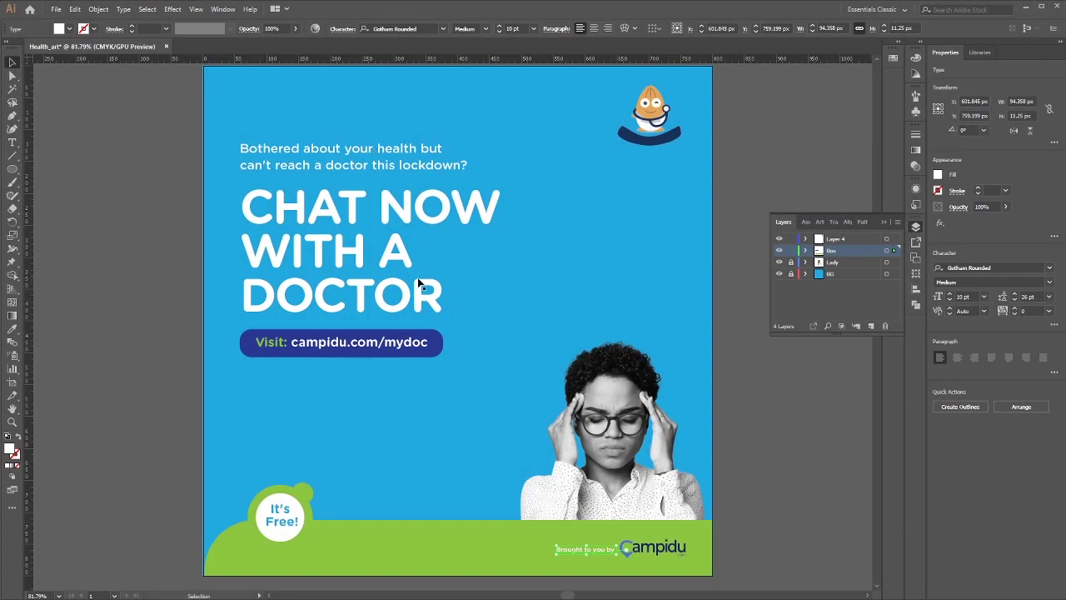
key(ctrl+minus)
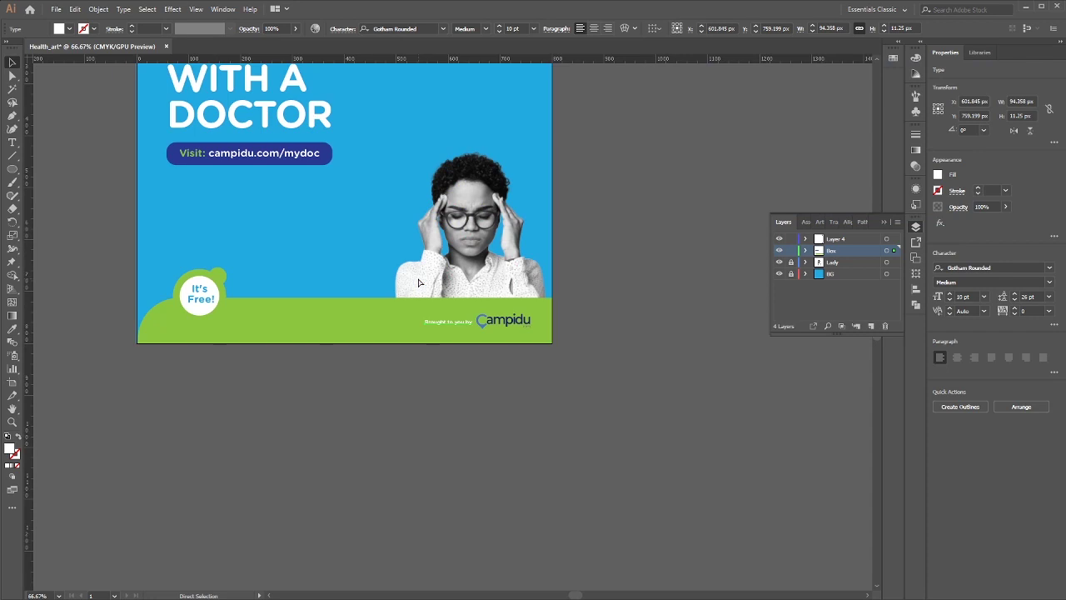
drag(420, 238, 342, 392)
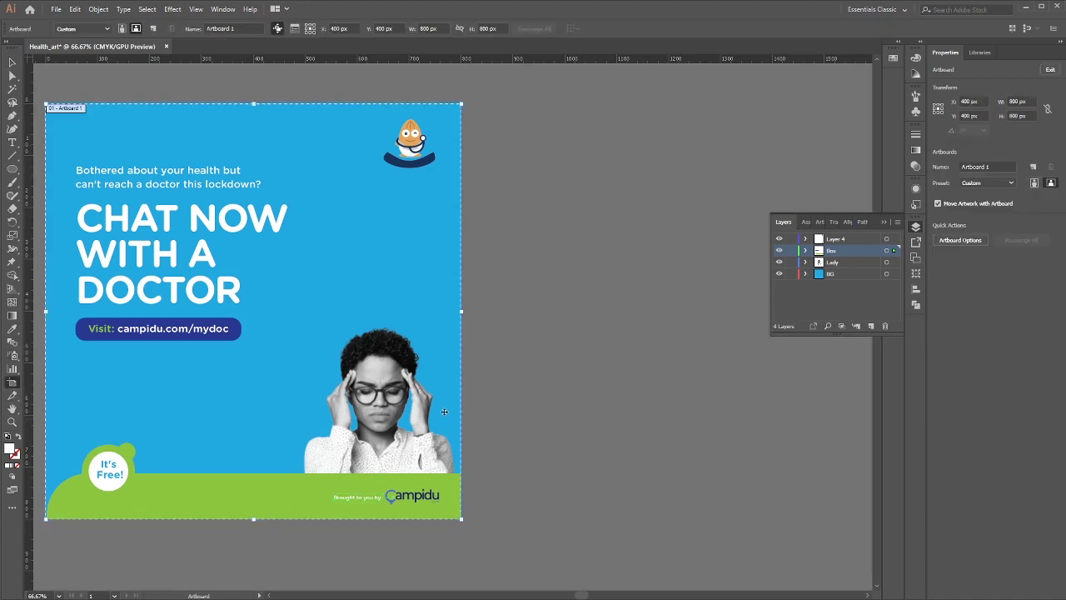
drag(186, 327, 618, 332)
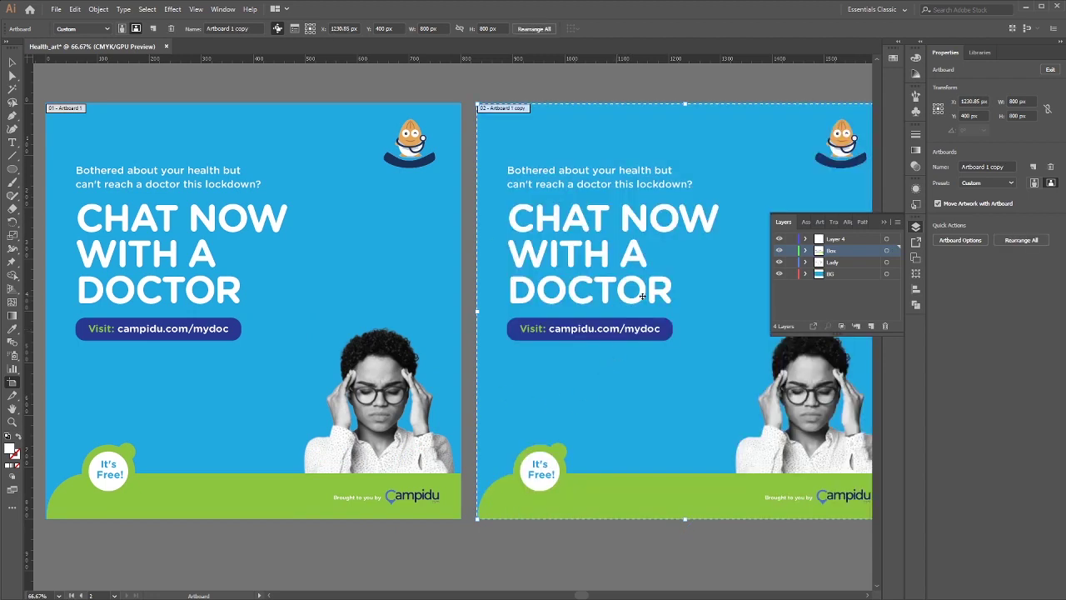
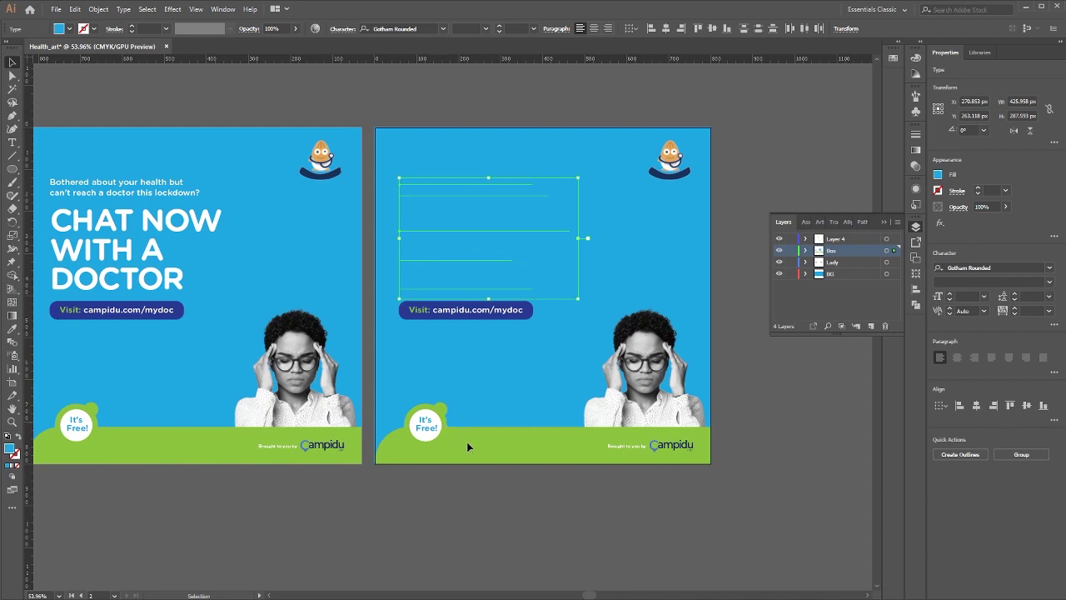
On the artboard copy, delete the green footer band and color the "Brought to you by" text light blue
click(468, 447)
key(Delete)
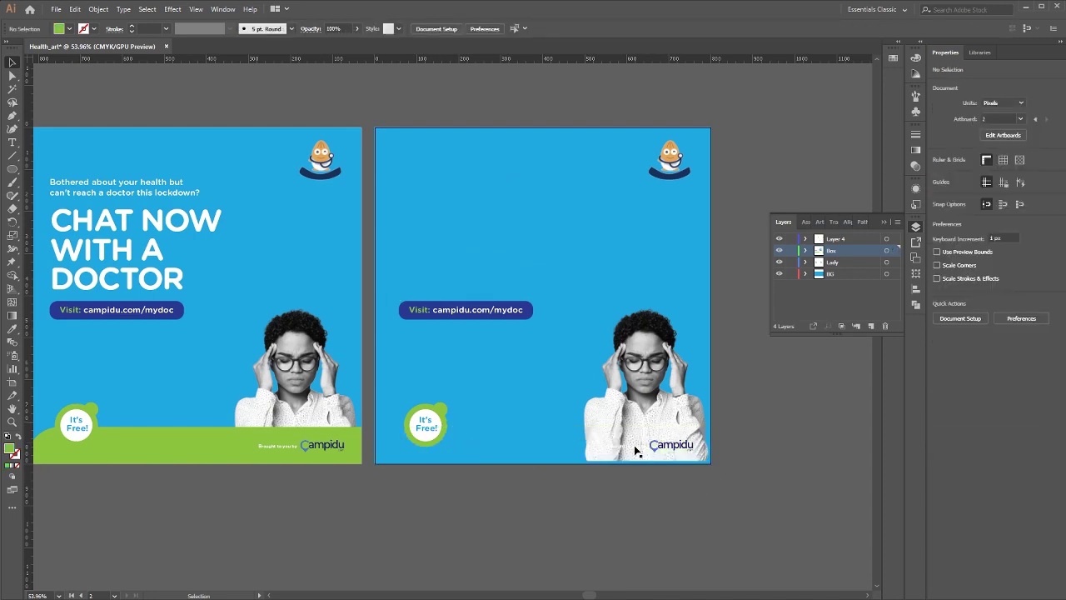
key(t)
click(609, 447)
click(70, 28)
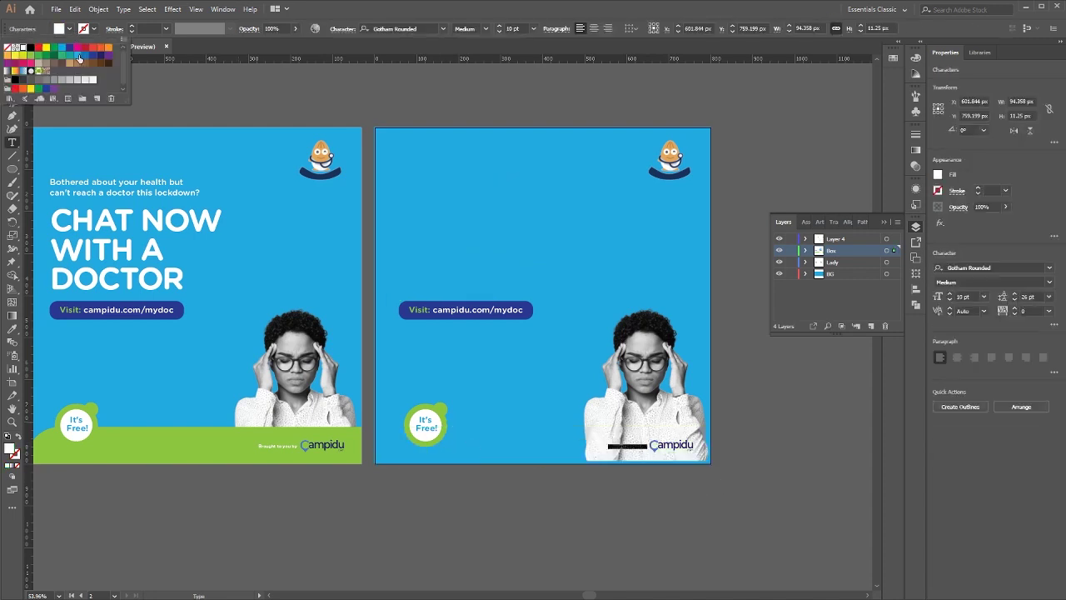
click(79, 59)
Delete the lady's photo from the artboard copy
click(11, 61)
click(662, 382)
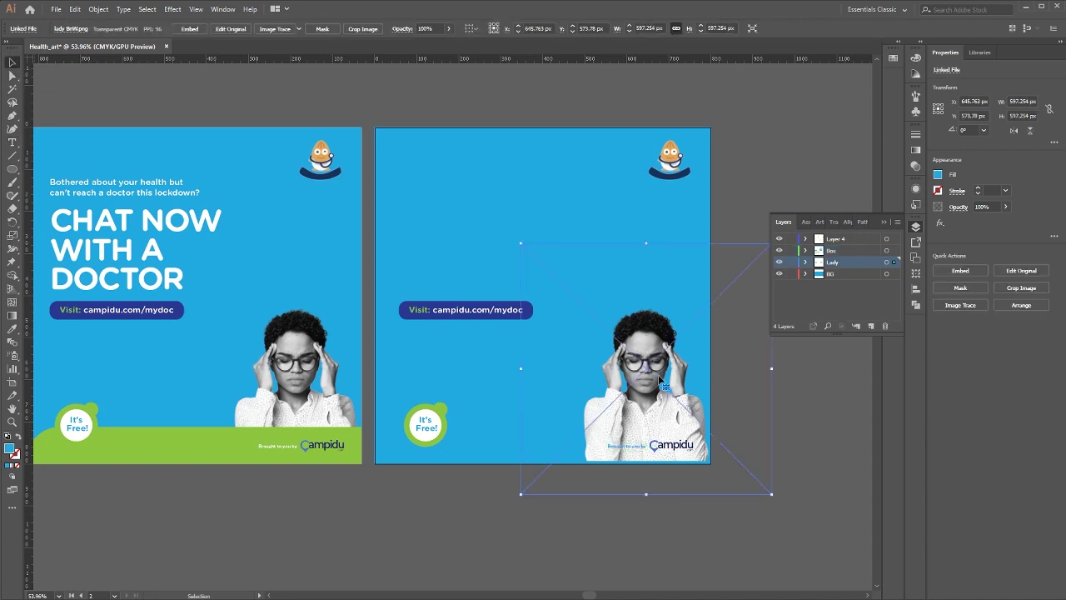
key(Delete)
On the copy's badge, color the "It's Free!" text white and fill the inner circle with the background's blue
click(438, 433)
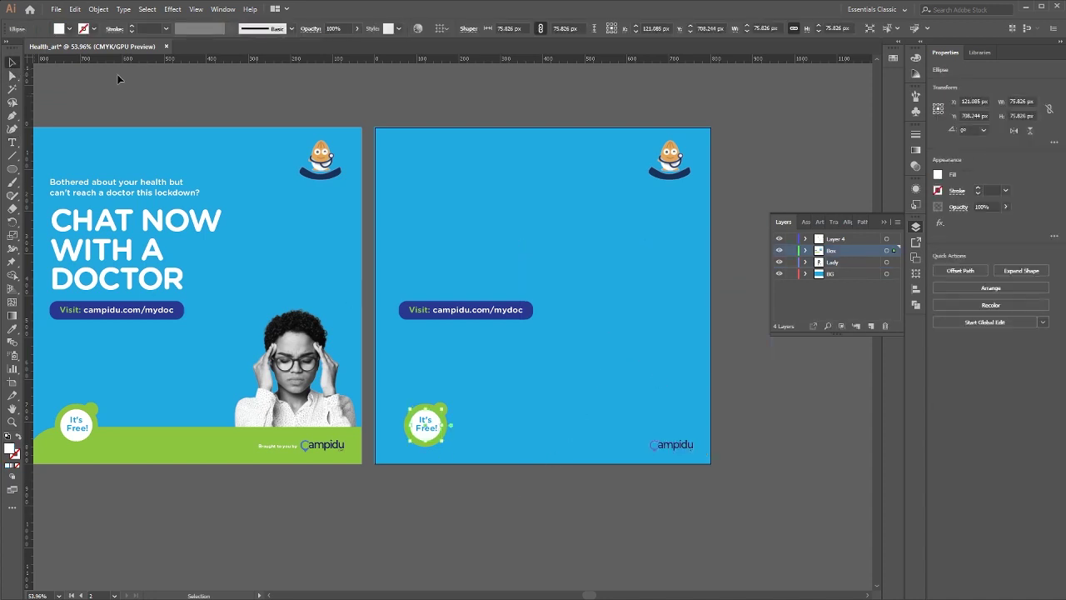
click(439, 481)
click(434, 427)
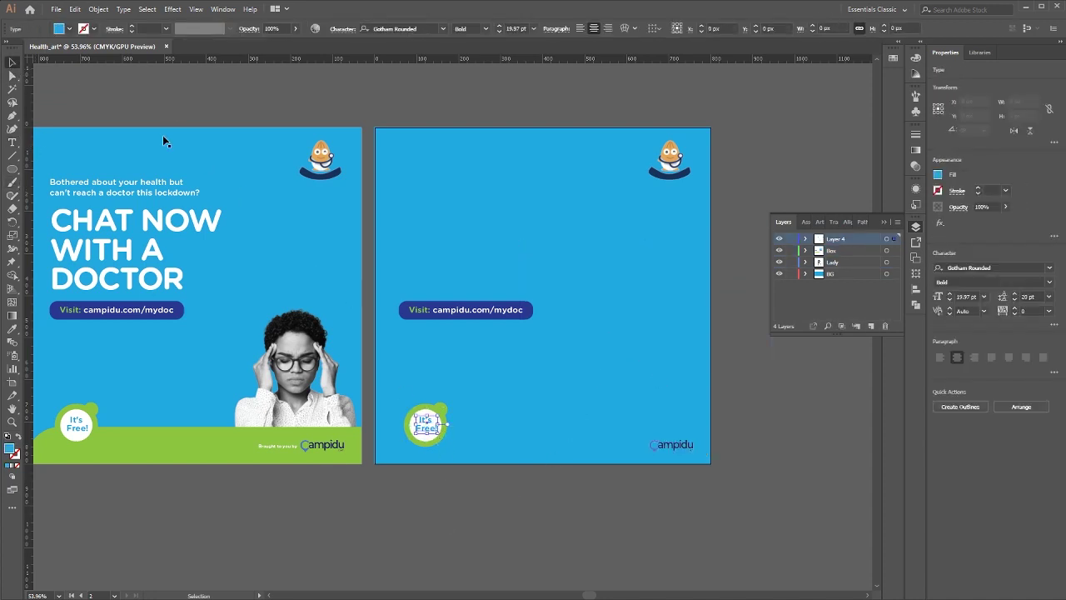
click(69, 28)
click(24, 47)
click(516, 511)
click(433, 442)
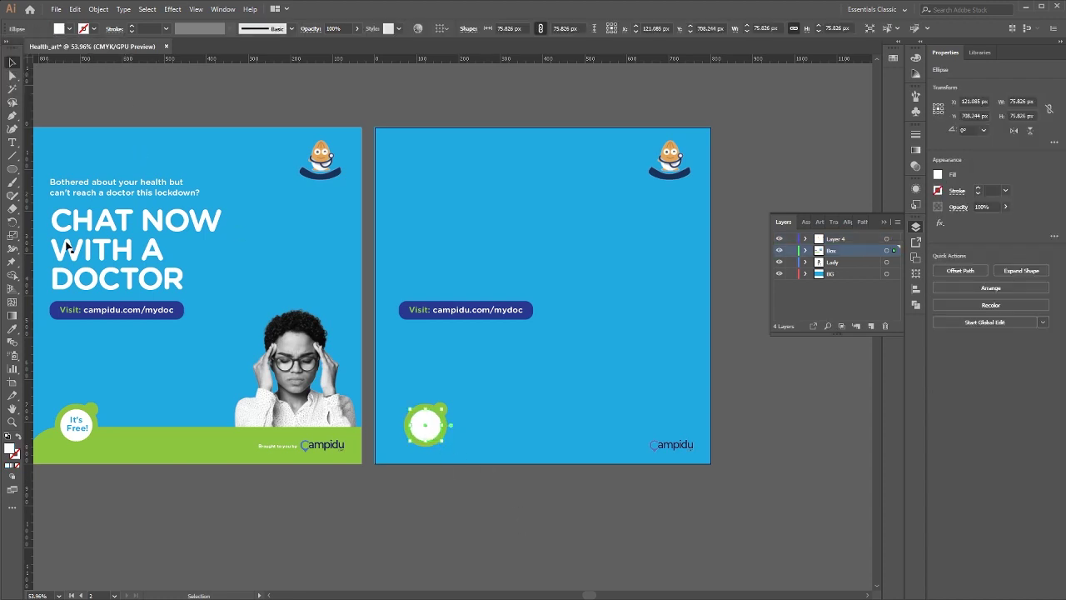
key(i)
click(549, 342)
key(v)
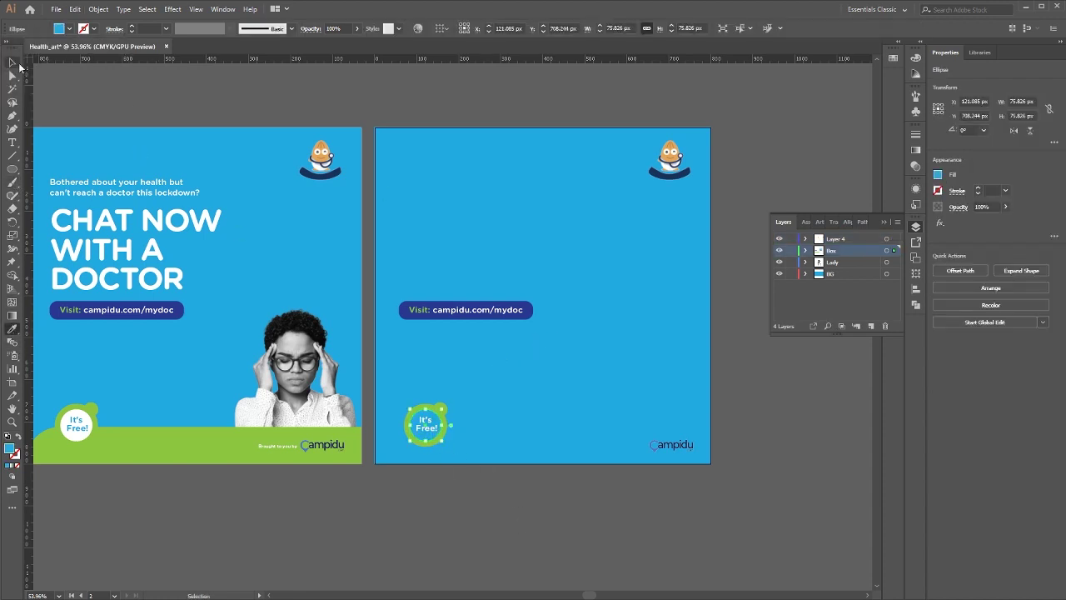
Fill the background rectangle of the artboard copy with white
click(559, 201)
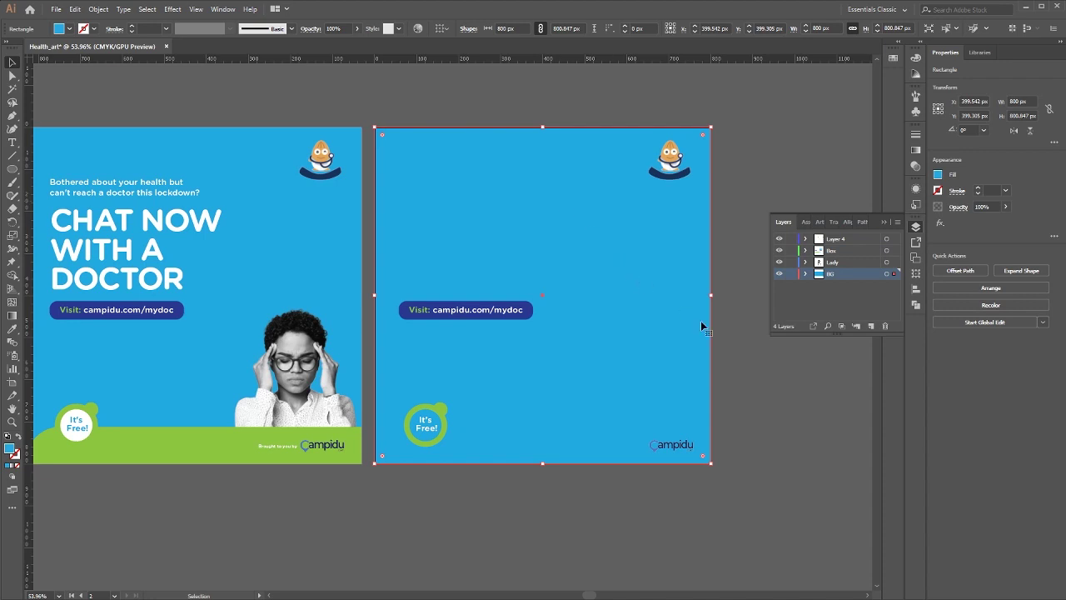
click(69, 28)
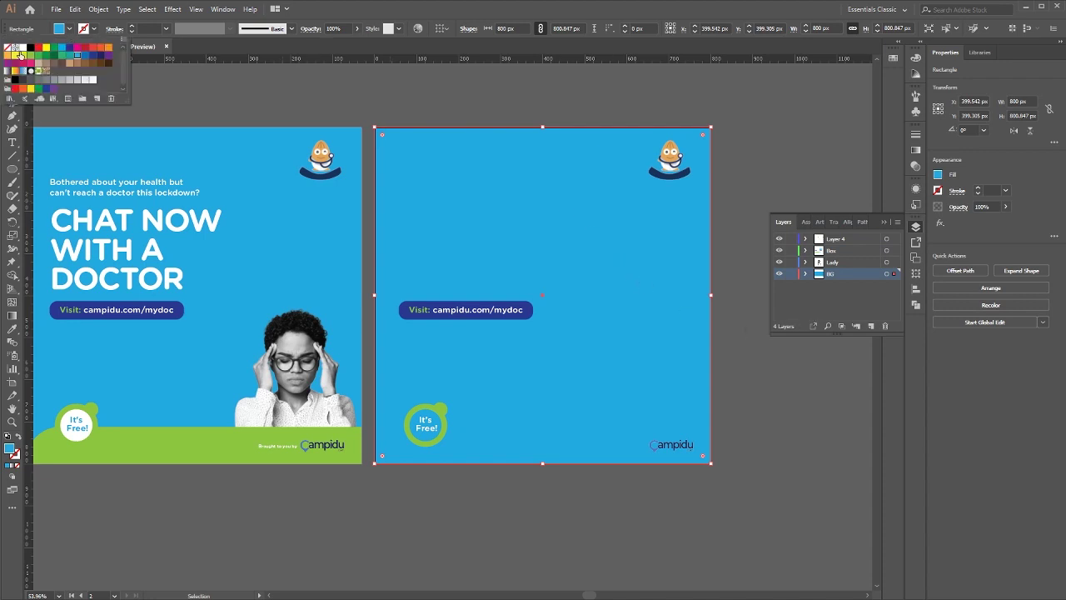
click(22, 49)
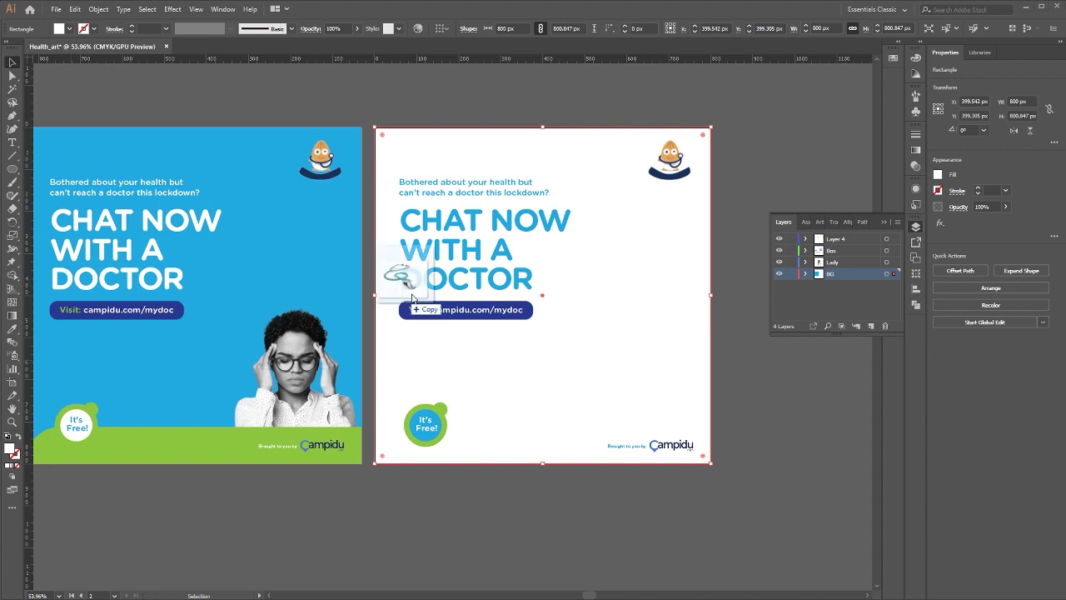
Place the stethoscope-mouse image S N M.jpg on the artboard copy and reflect it across a vertical axis
drag(409, 306, 615, 385)
right_click(625, 369)
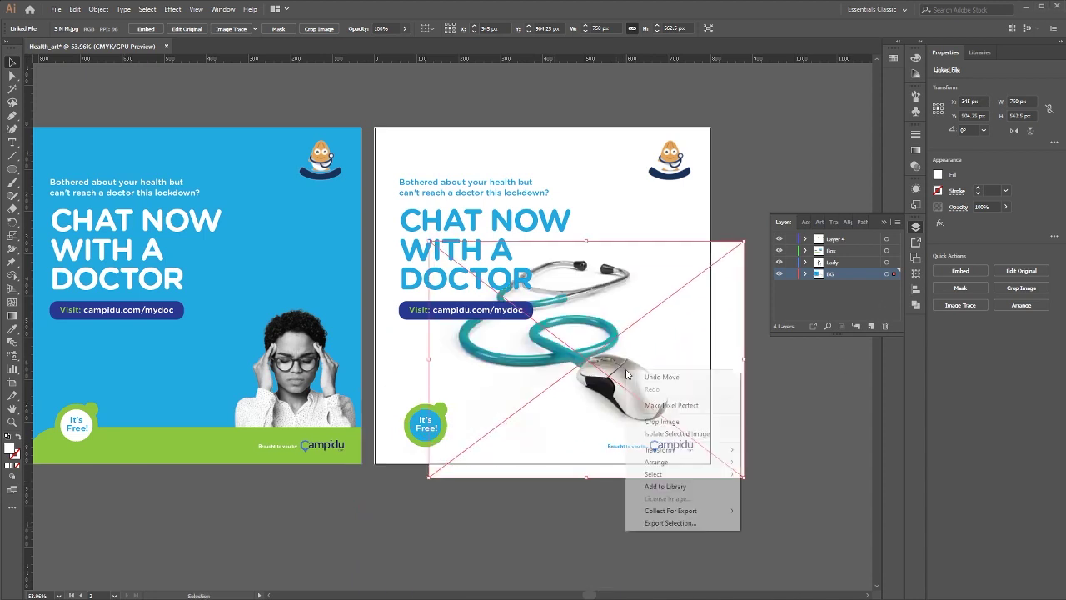
mouse_move(741, 452)
click(774, 490)
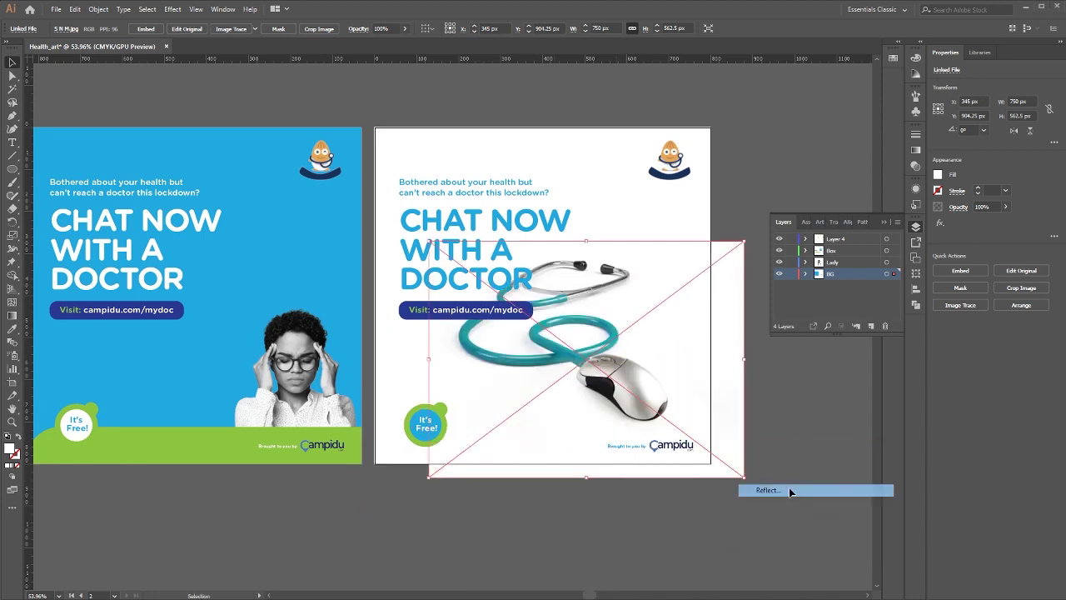
click(640, 481)
drag(681, 339, 677, 260)
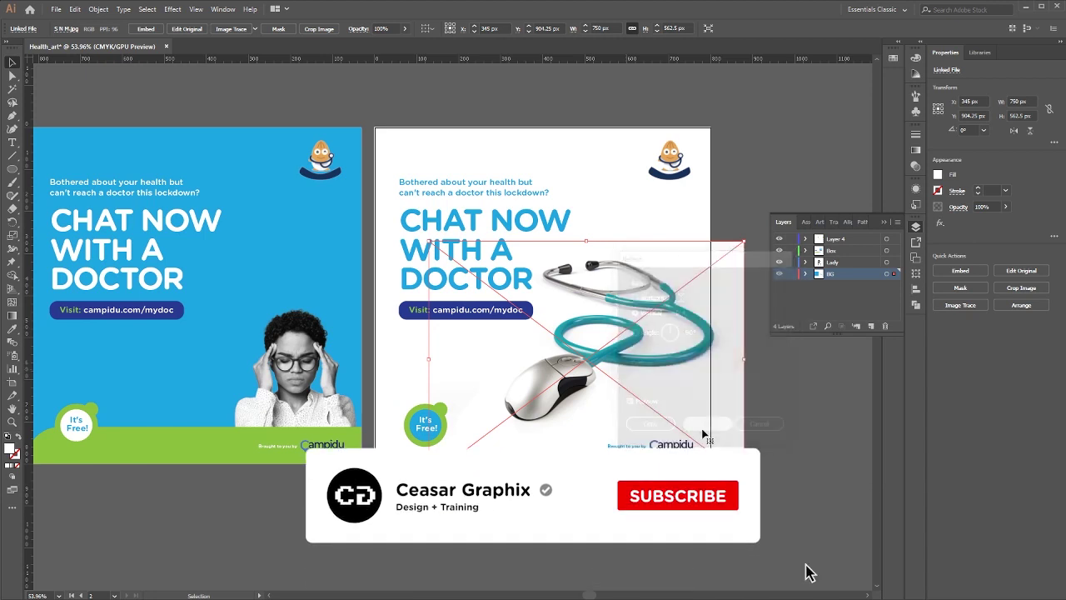
click(708, 426)
Scale the stethoscope image to about 652 by 489 px and position it in the lower right area of the artboard copy
drag(741, 278, 696, 310)
drag(655, 363, 680, 344)
drag(655, 394, 657, 409)
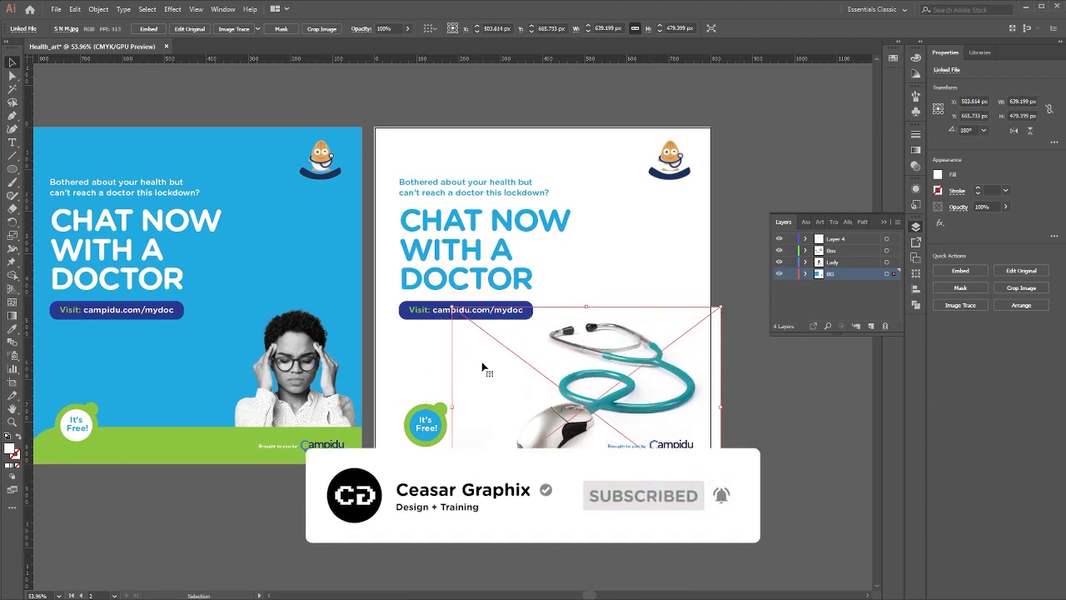
drag(452, 508, 447, 512)
drag(612, 375, 653, 379)
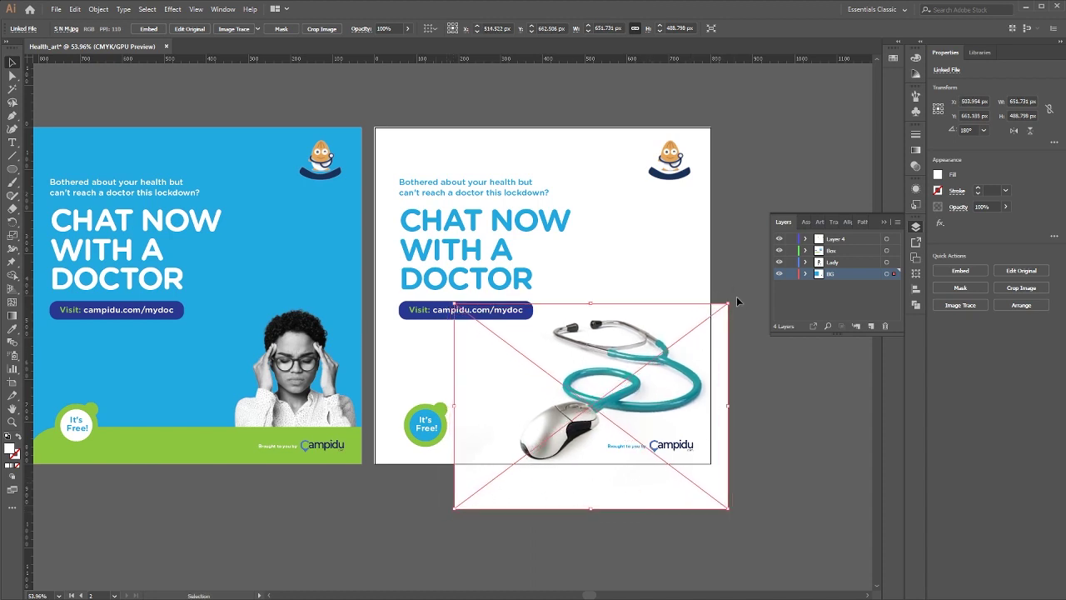
Send the stethoscope image to the back, behind the white background rectangle
click(737, 303)
click(713, 315)
key(a)
key(ctrl)
key(ctrl+shift+bracketleft)
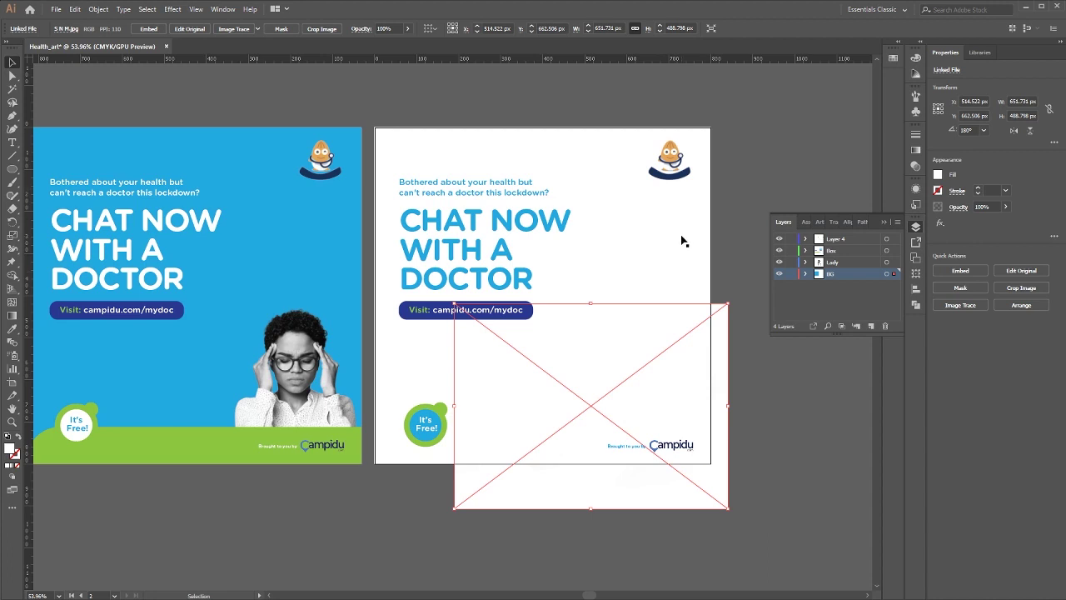
Make a clipping mask from the white background rectangle and the stethoscope image to crop the overhang at the artboard edges
click(640, 262)
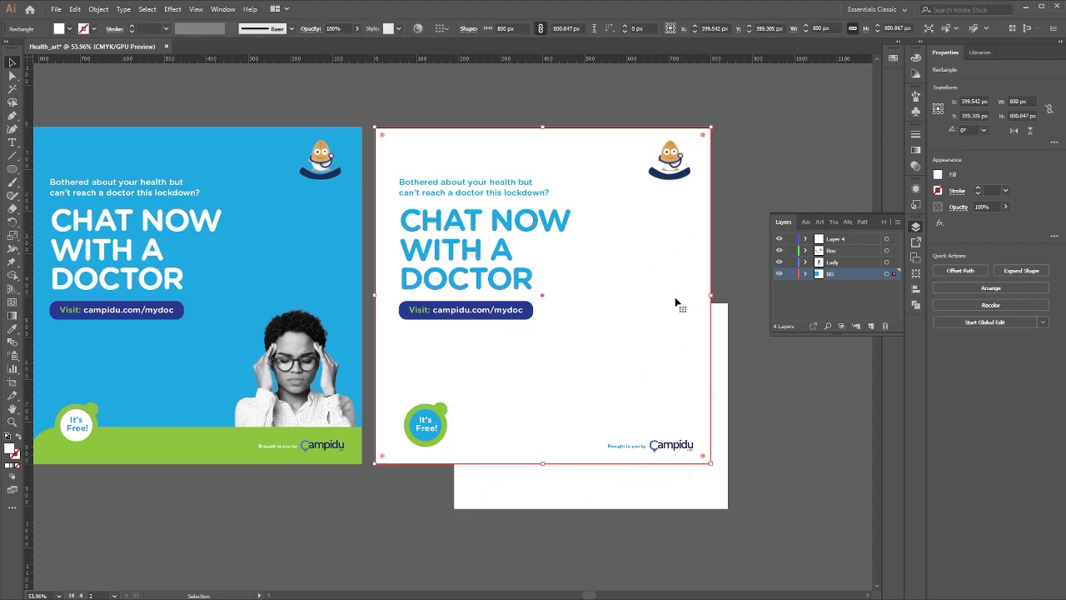
shift+click(720, 340)
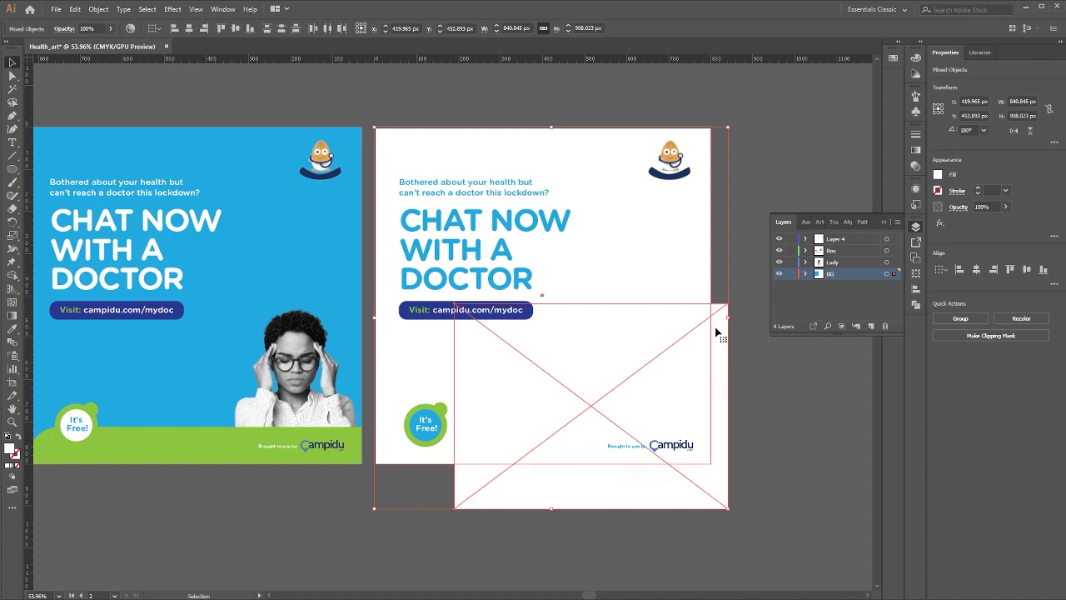
key(a)
key(ctrl+7)
click(730, 381)
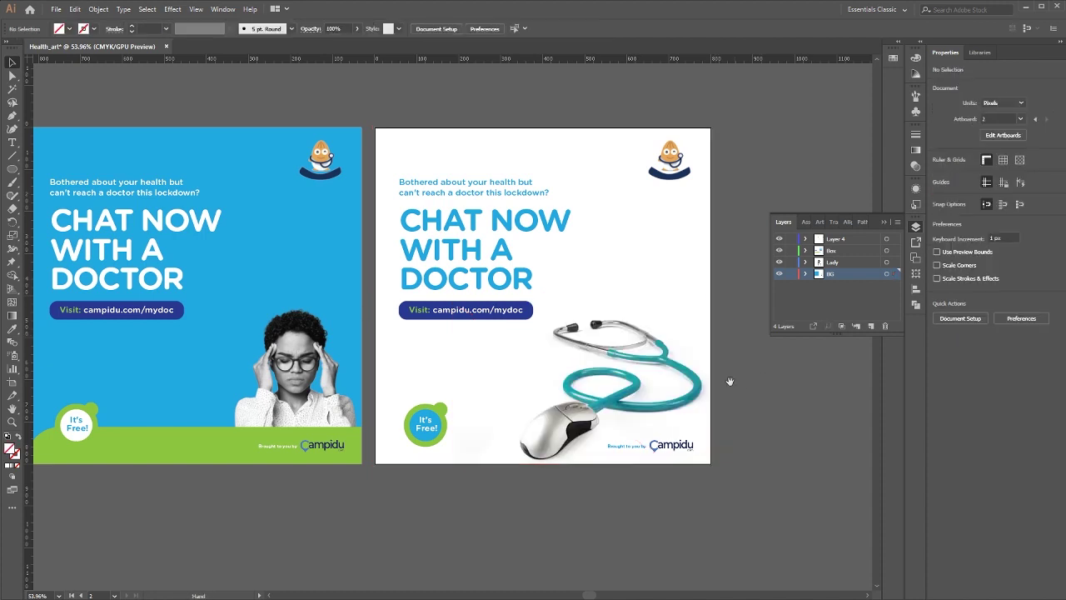
Isolate the clip group, shift the stethoscope image slightly left and down inside it, and leave isolation mode
drag(636, 376, 638, 339)
double_click(639, 341)
click(648, 353)
double_click(816, 426)
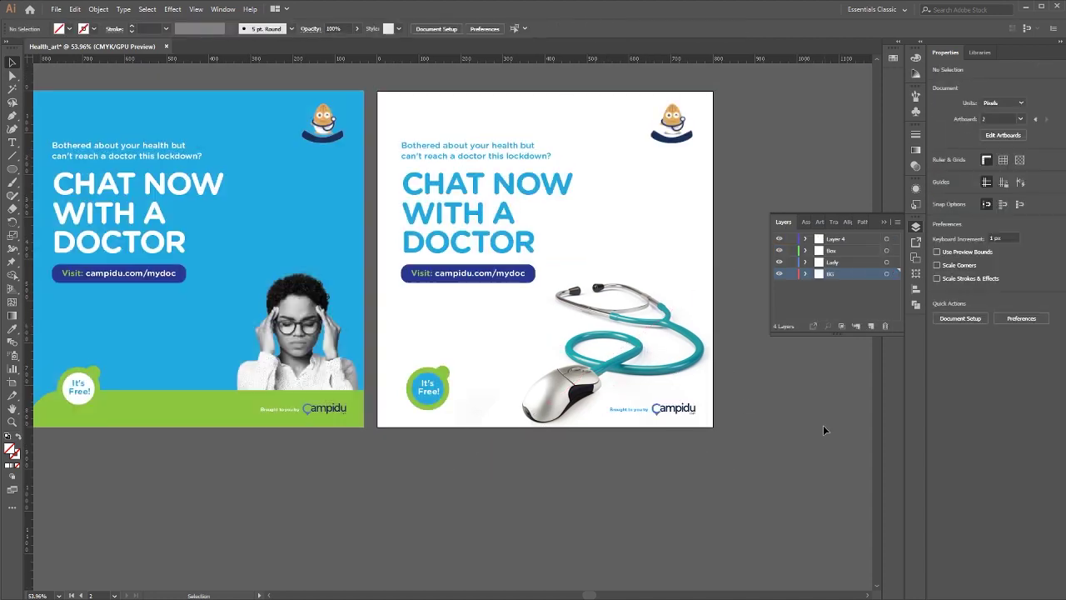
double_click(642, 354)
click(642, 354)
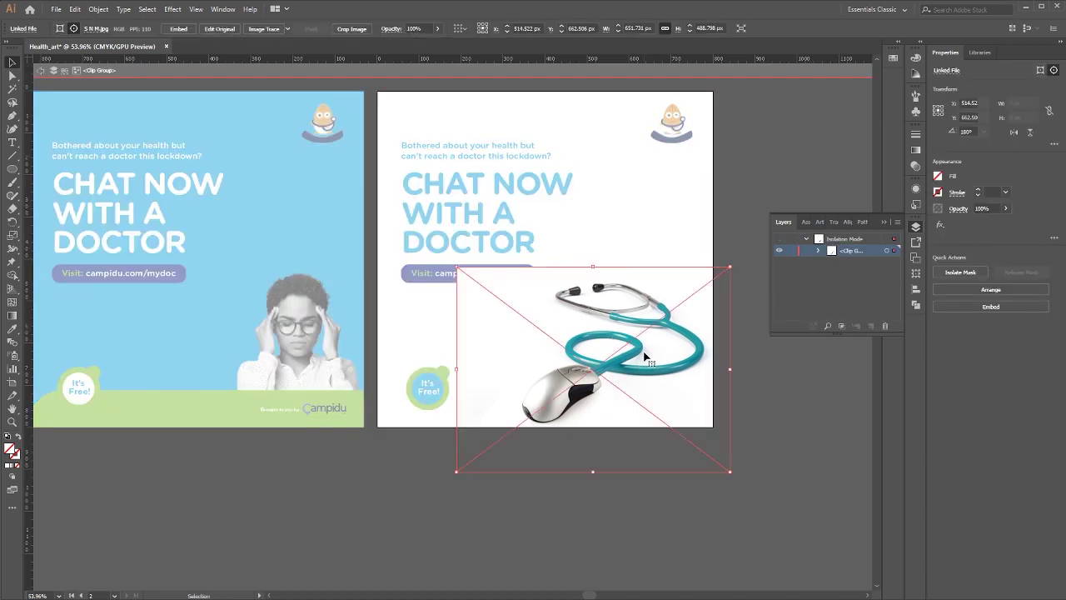
drag(657, 372, 652, 375)
double_click(825, 408)
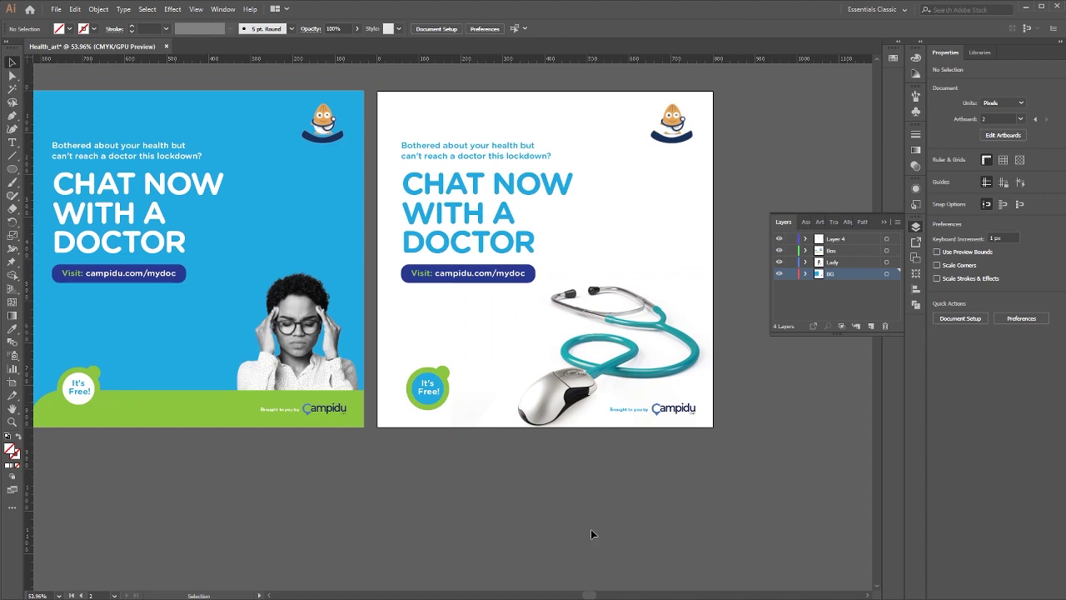
drag(305, 340, 371, 351)
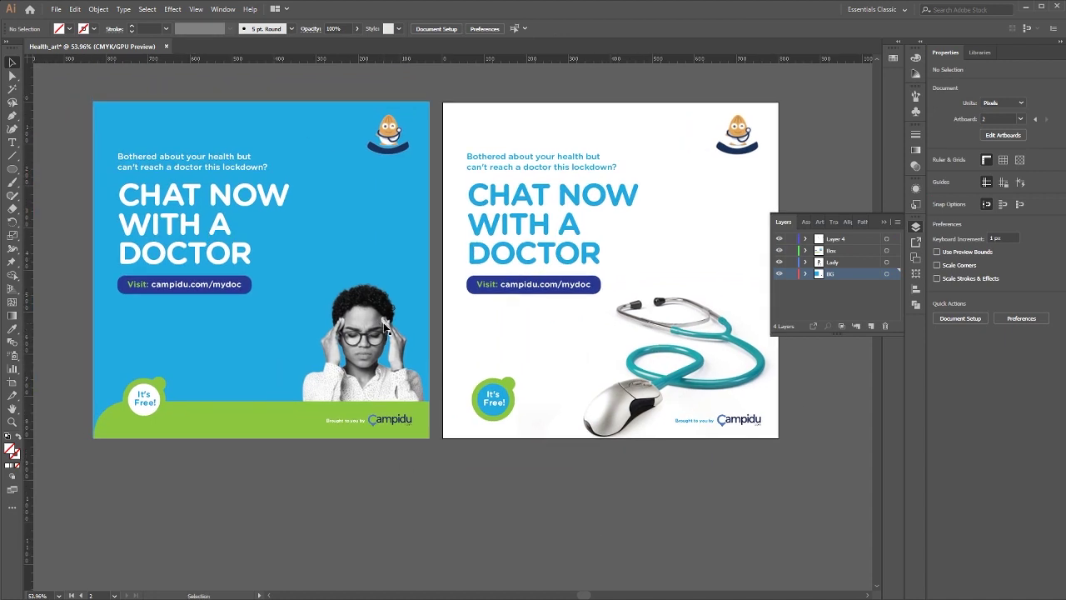